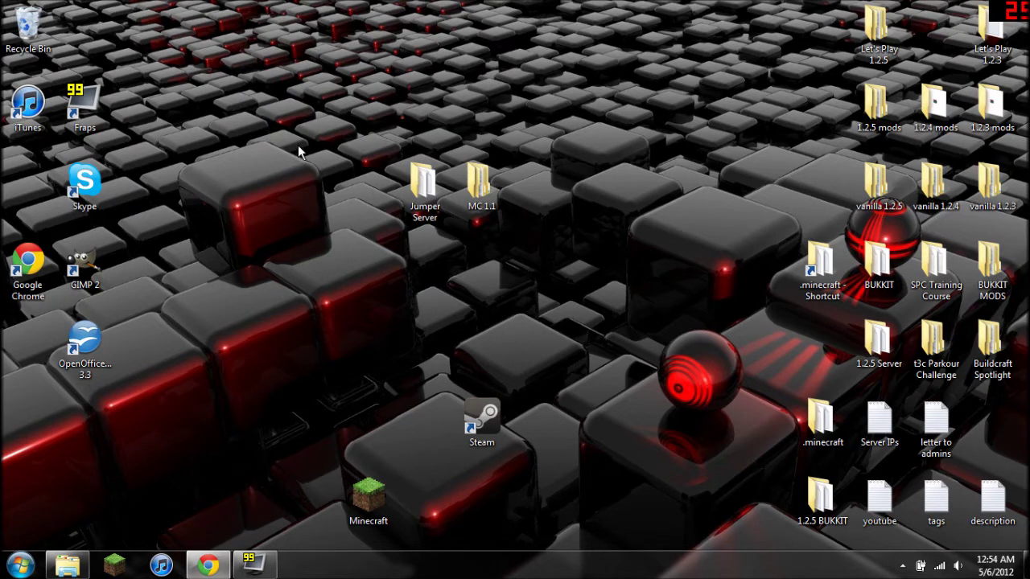
Step: Switch to Chrome and open the Bukkit wiki's Setting up a server page
key("alt+Tab")
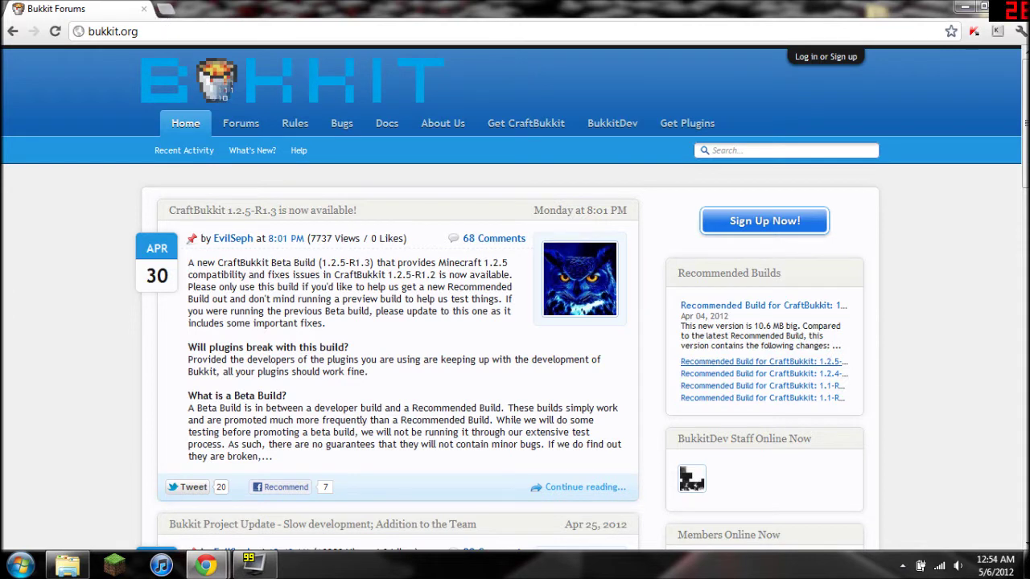
key("ctrl+a")
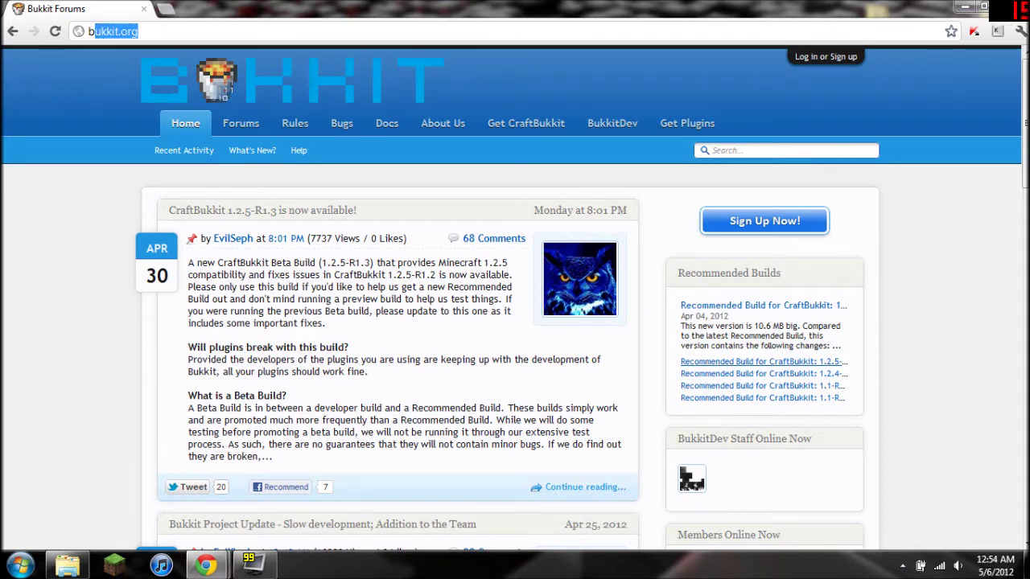
key("End")
key("ctrl+a")
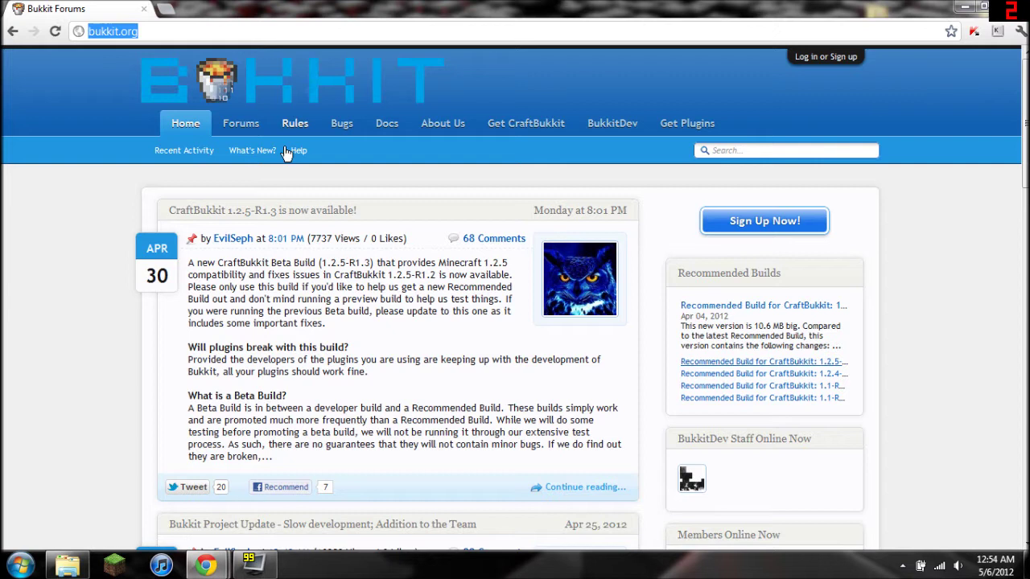
key("End")
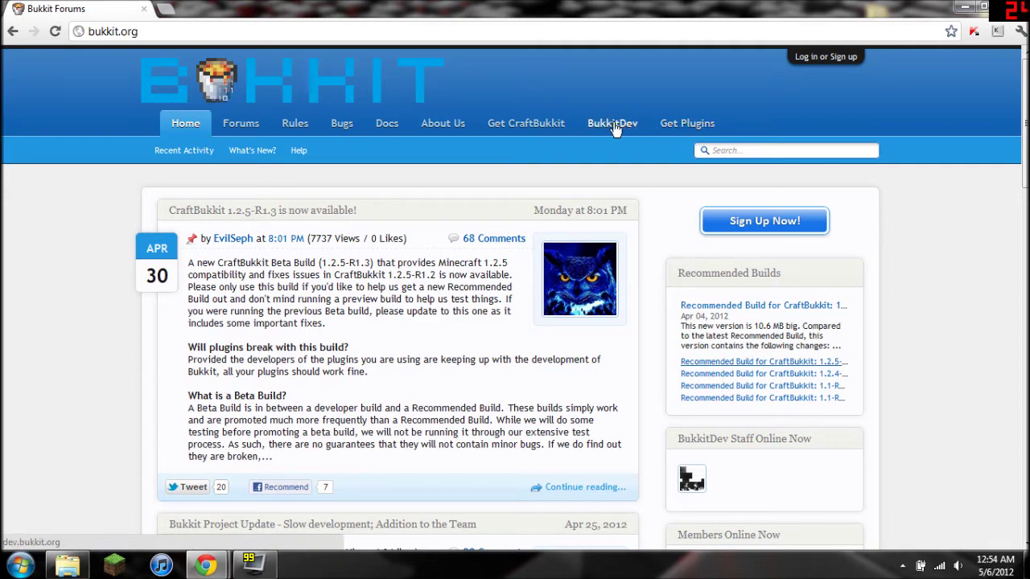
left_click(519, 129)
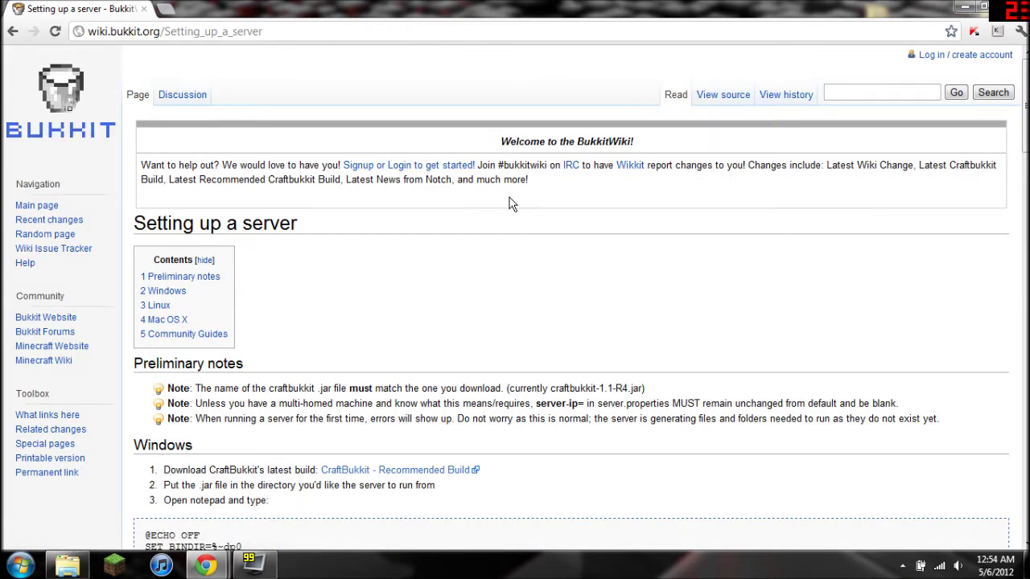
Step: Download the CraftBukkit recommended build for Windows and keep craftbukkit-1.2.5-R1.0.jar
scroll(509, 203, "down", 15)
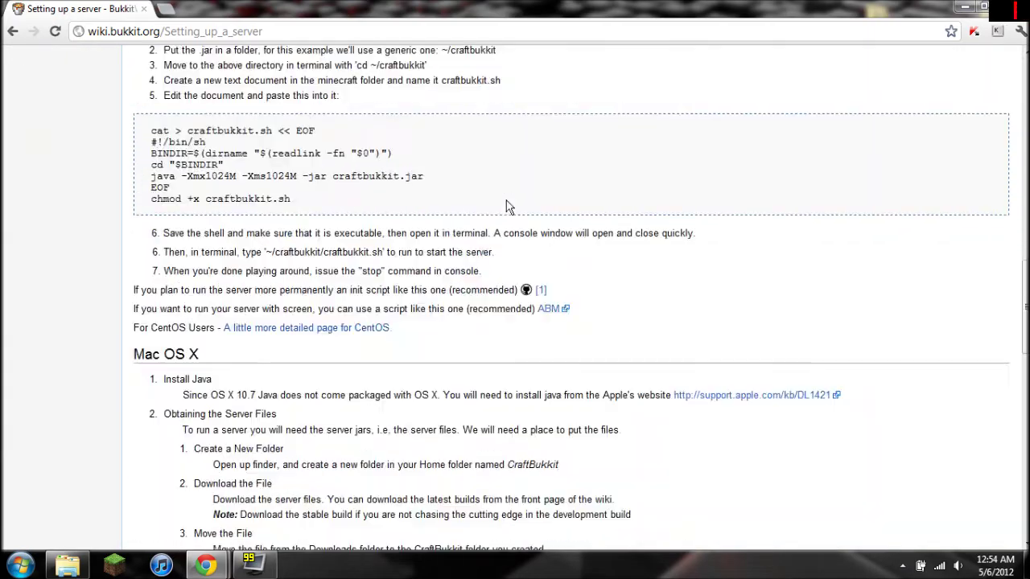
scroll(509, 206, "down", 12)
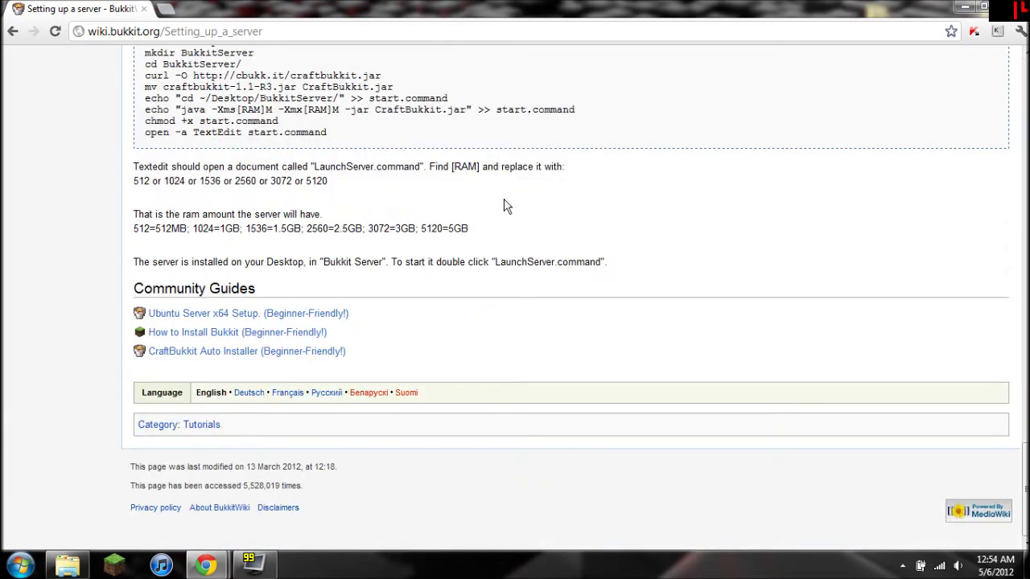
scroll(507, 207, "up", 20)
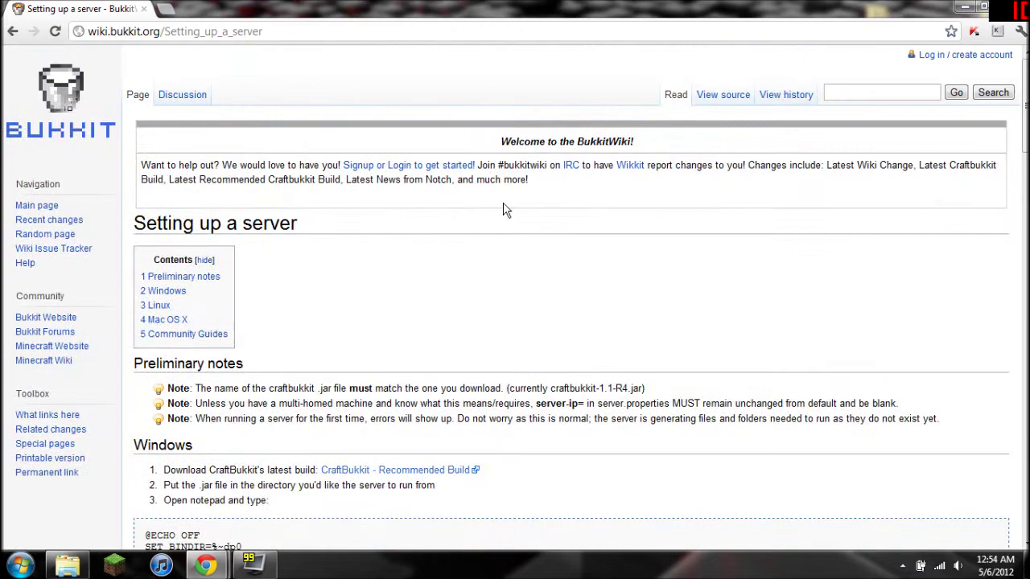
scroll(241, 322, "down", 3)
scroll(242, 322, "up", 2)
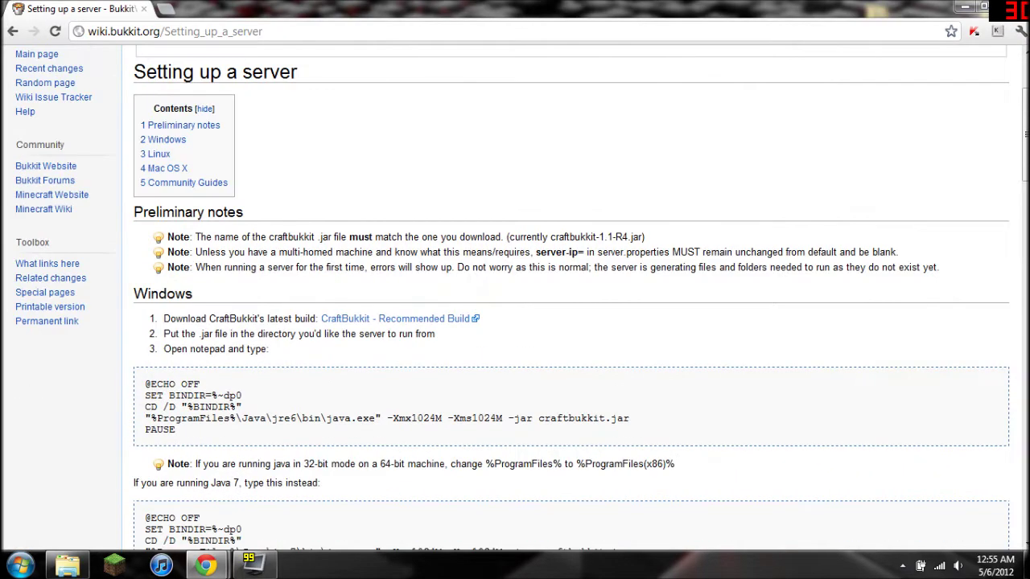
scroll(277, 185, "up", 2)
scroll(274, 205, "down", 3)
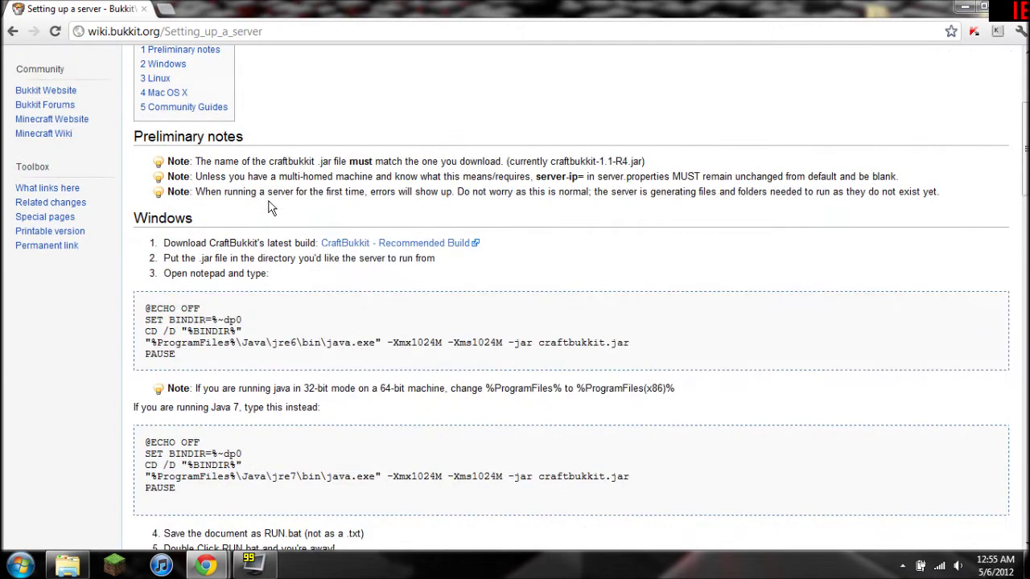
left_click(395, 243)
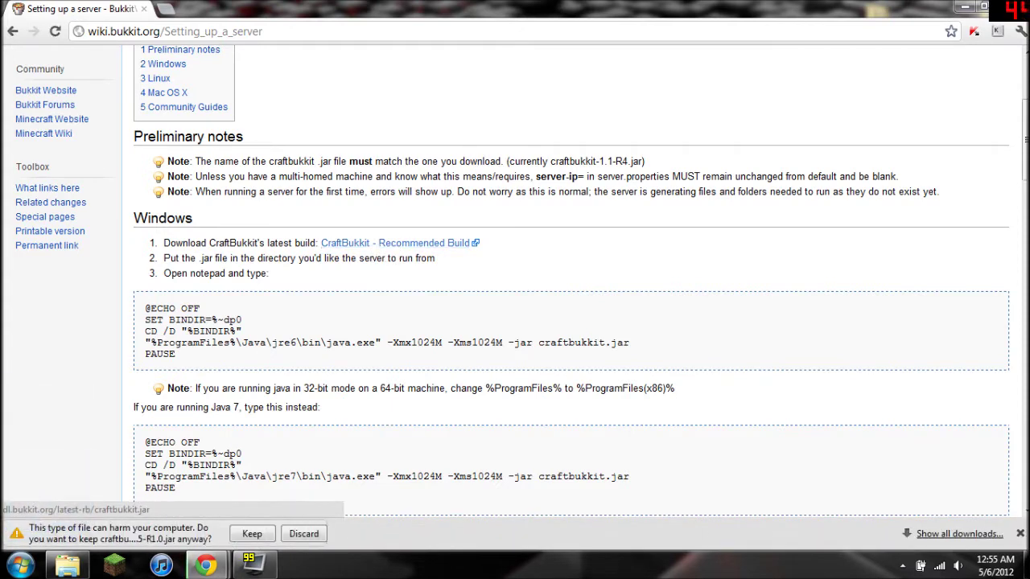
left_click(252, 533)
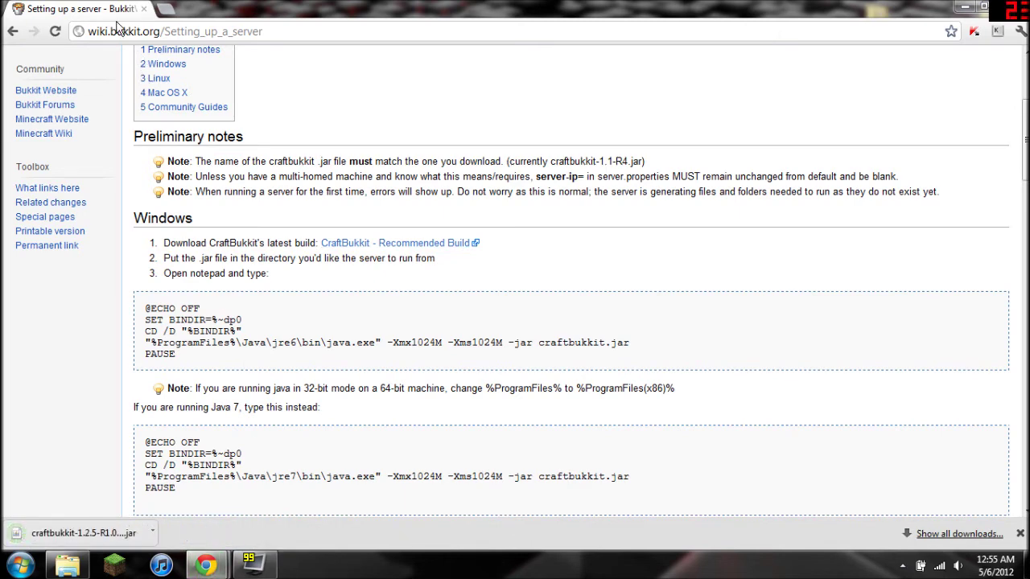
Step: On the desktop, line up the Jumper Server and MC 1.1 folders and close the Fraps Movies window
key("super+d")
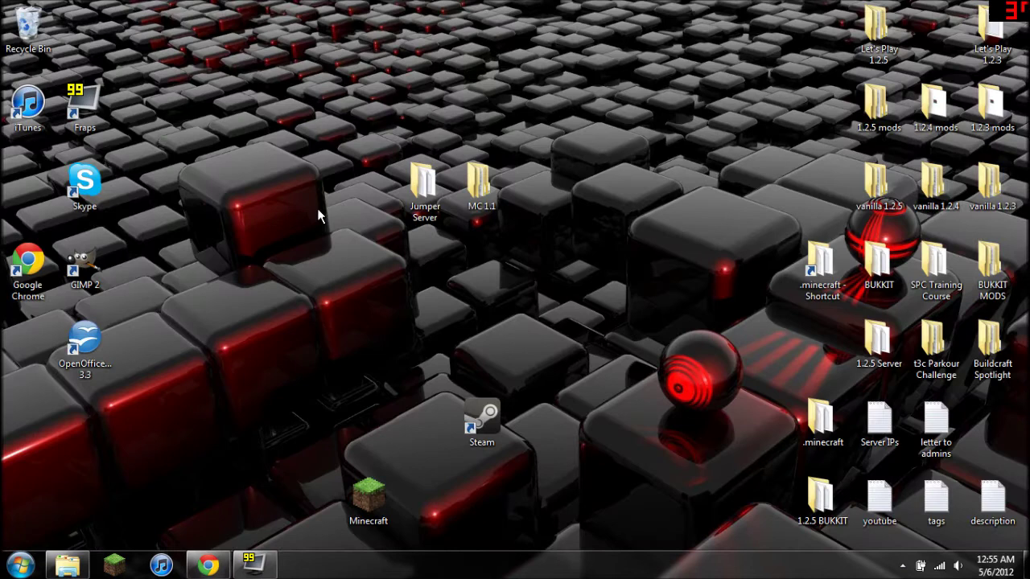
left_click_drag(424, 187, 837, 183)
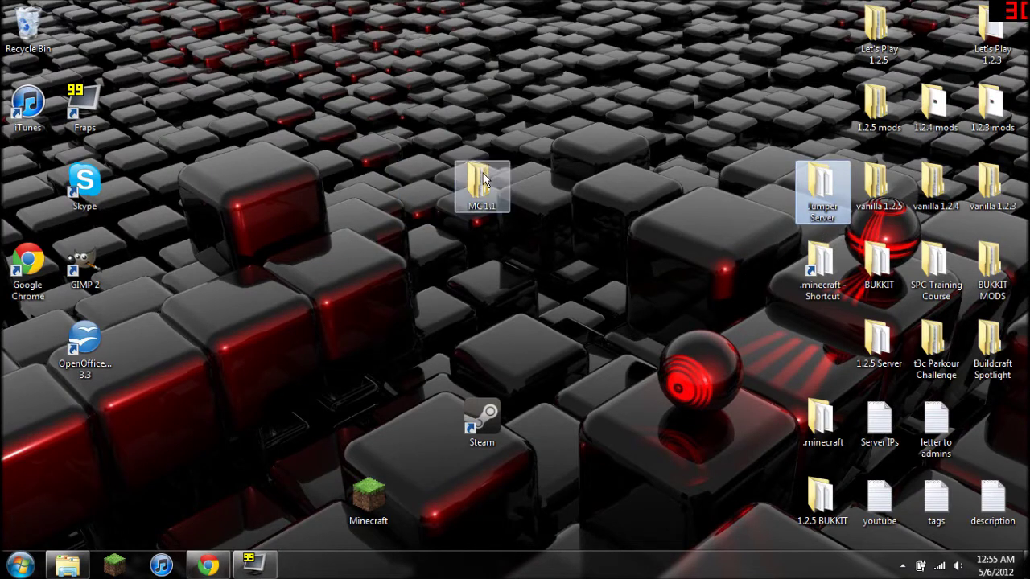
left_click_drag(483, 178, 935, 37)
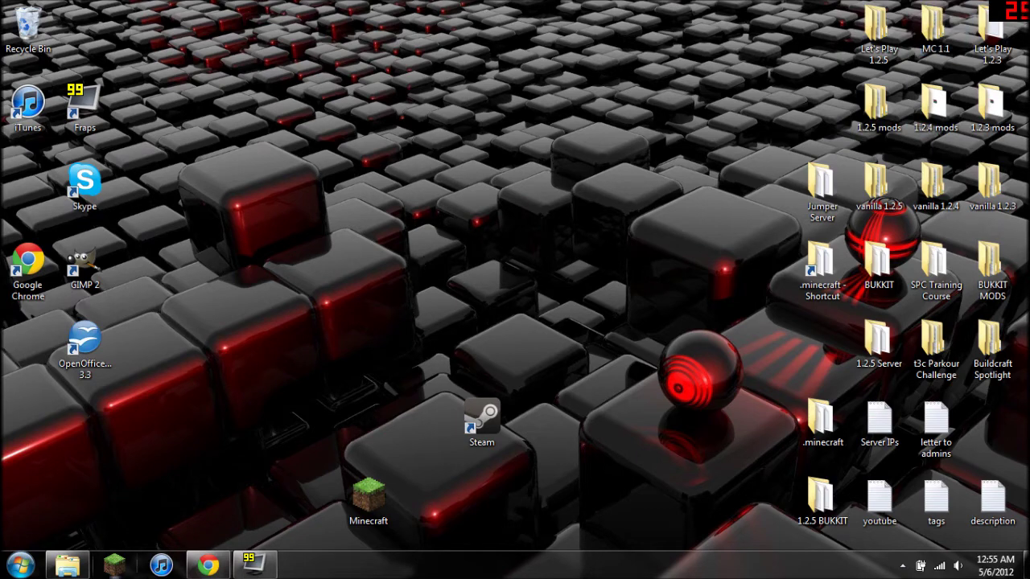
left_click(68, 565)
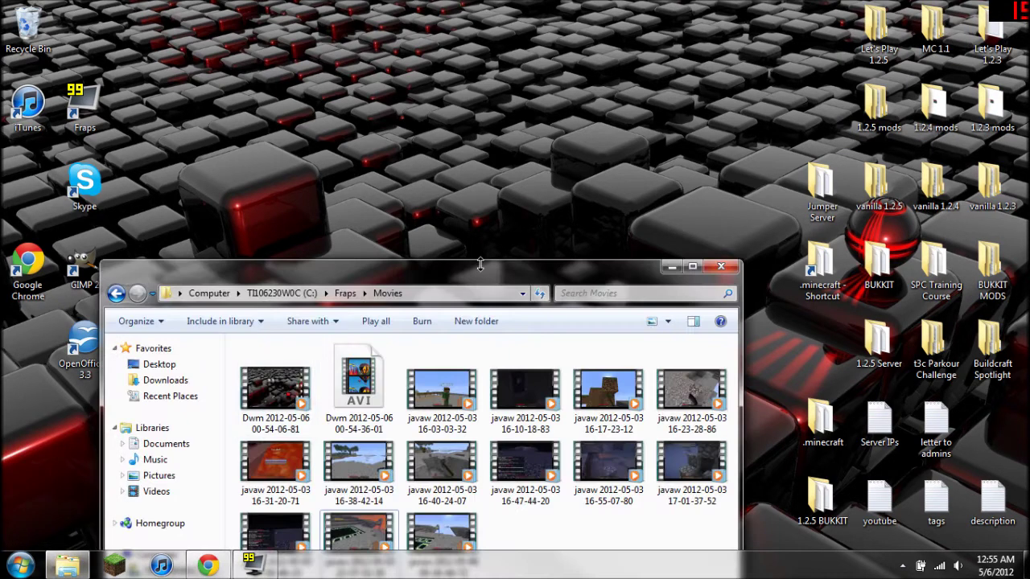
left_click(721, 266)
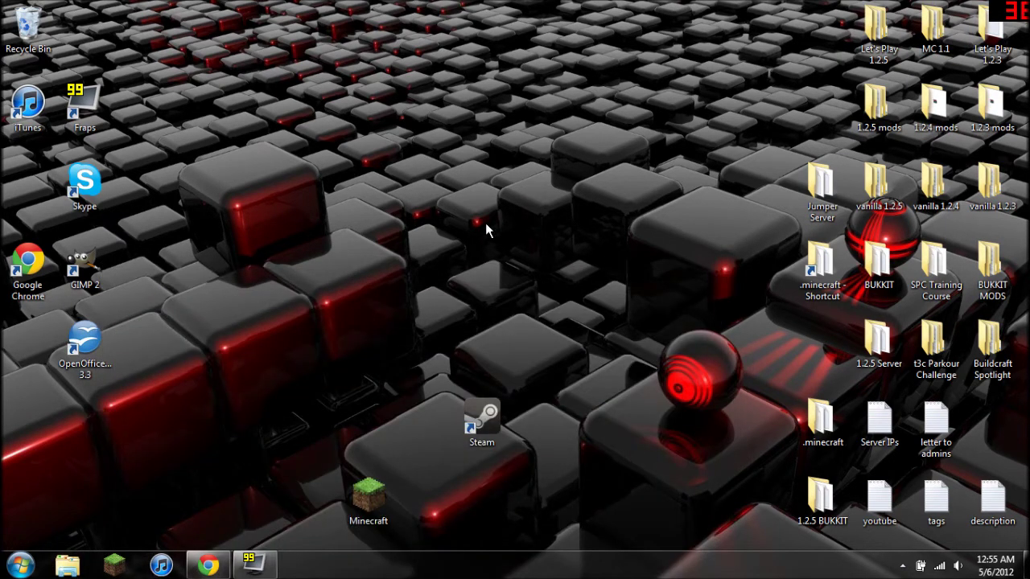
Step: Create a new desktop folder named bukkitserver and position it mid-screen
right_click(288, 207)
mouse_move(325, 291)
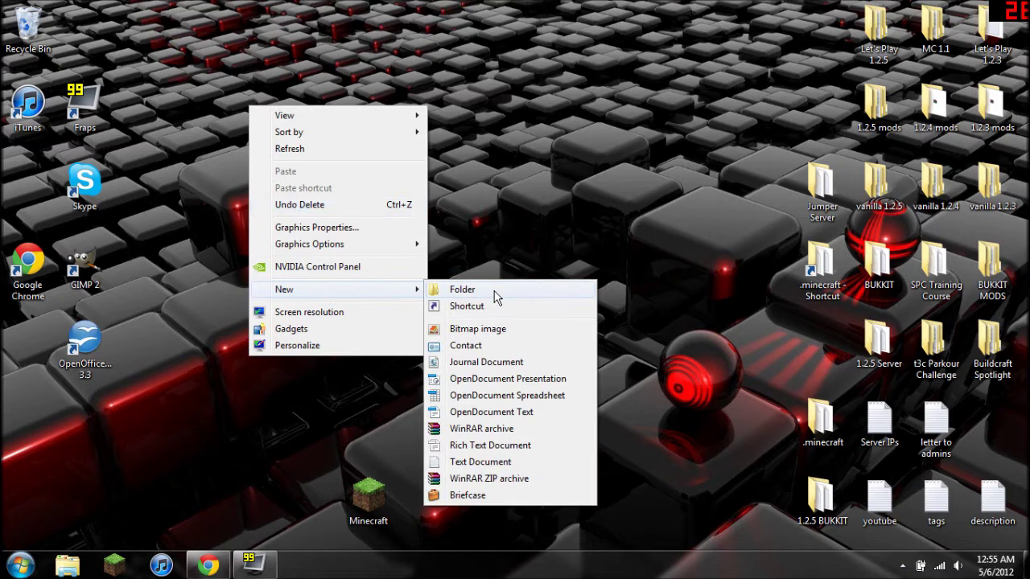
left_click(495, 291)
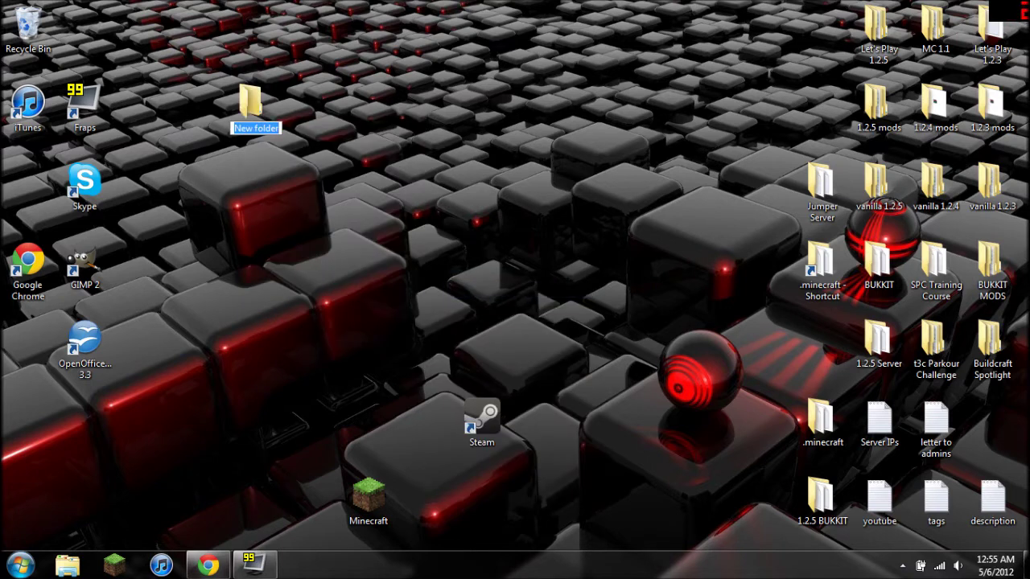
type("b")
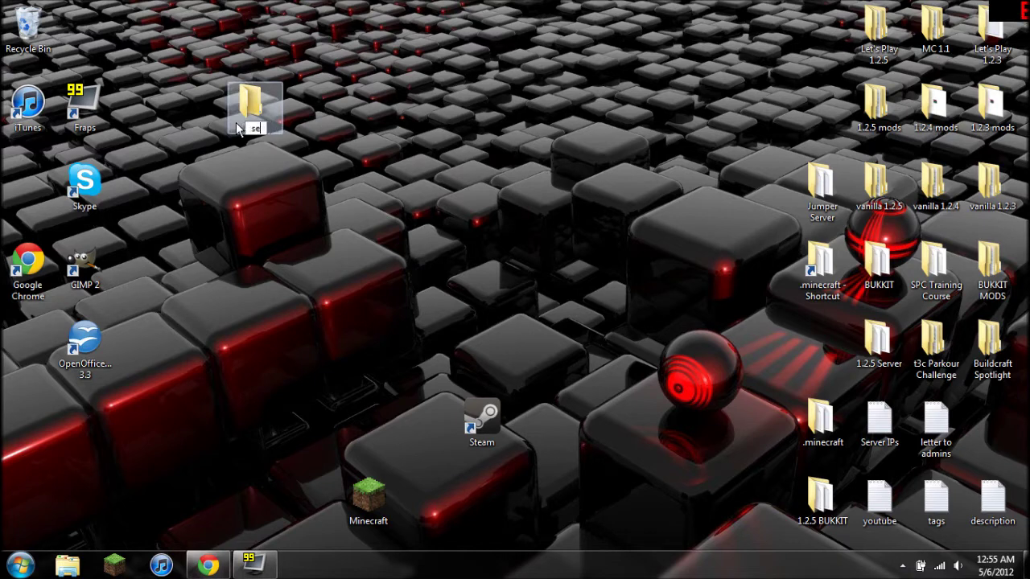
type("ukkitserver")
key("Return")
left_click_drag(239, 128, 409, 208)
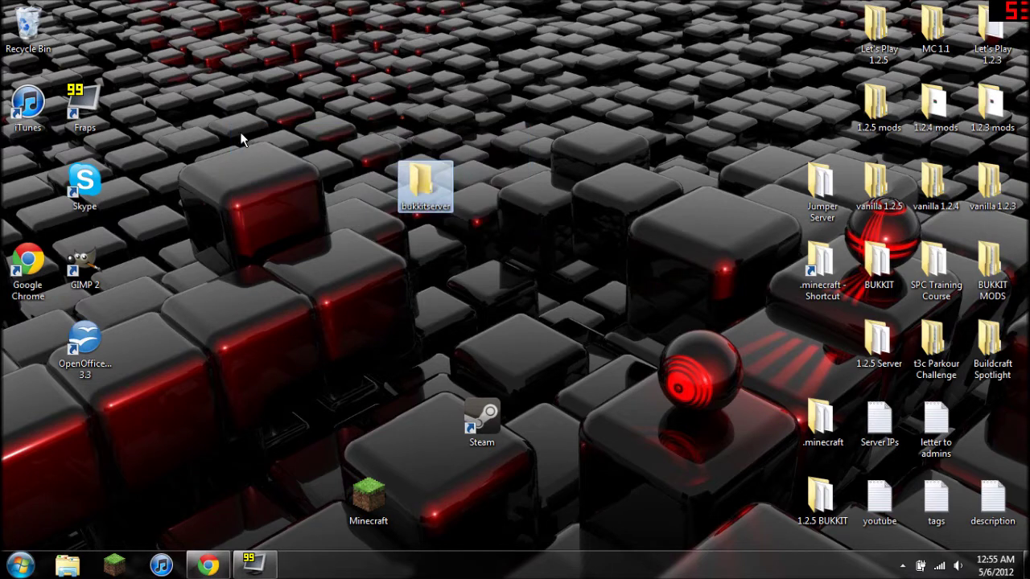
left_click(634, 238)
mouse_move(423, 187)
left_mouse_down()
mouse_move(239, 179)
mouse_move(411, 200)
left_mouse_up()
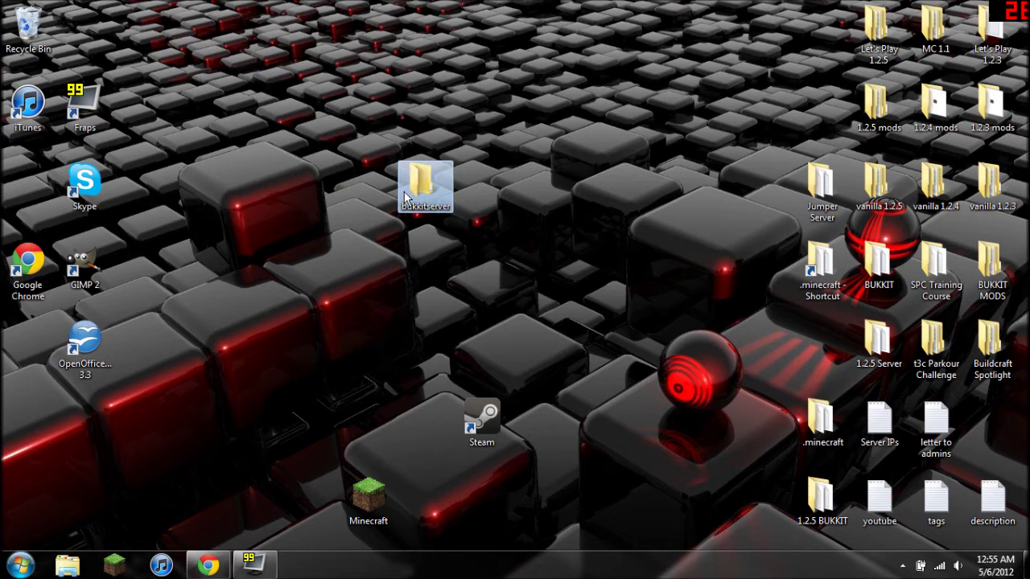
Step: Move the CraftBukkit jar from Downloads into bukkitserver and rename it craftbukkit-1.2.5-R1.0
double_click(420, 184)
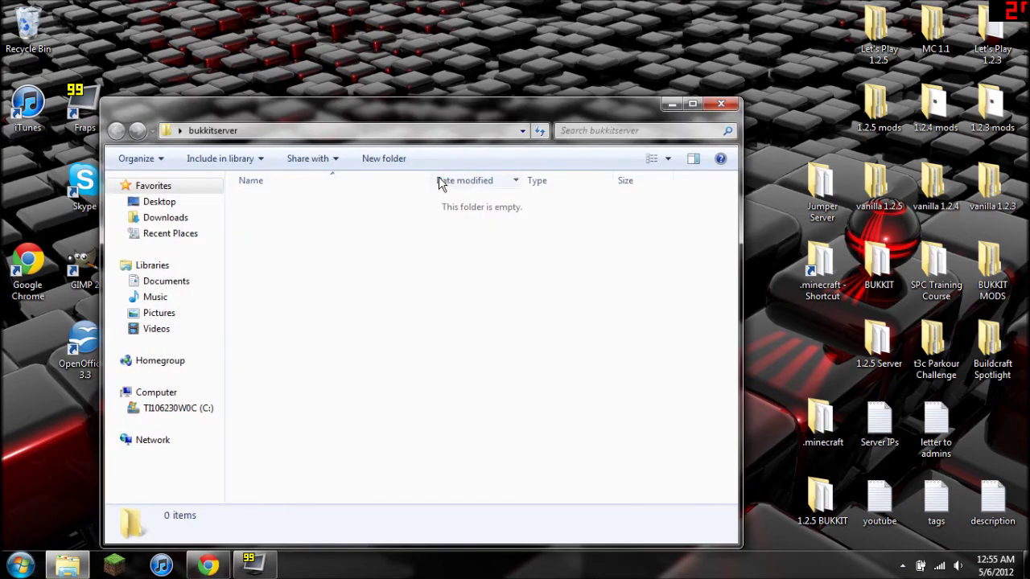
key("super+e")
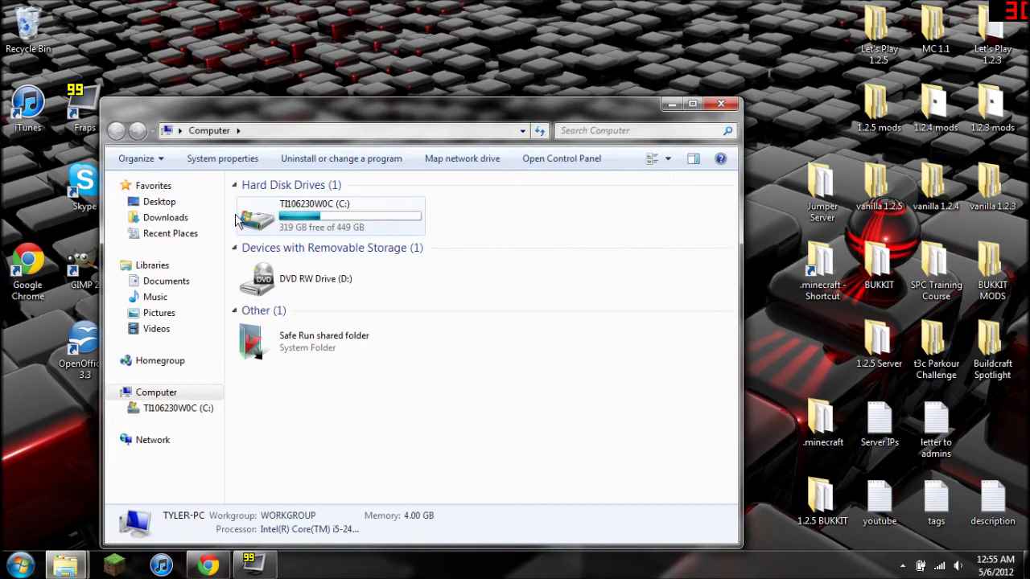
left_click(165, 217)
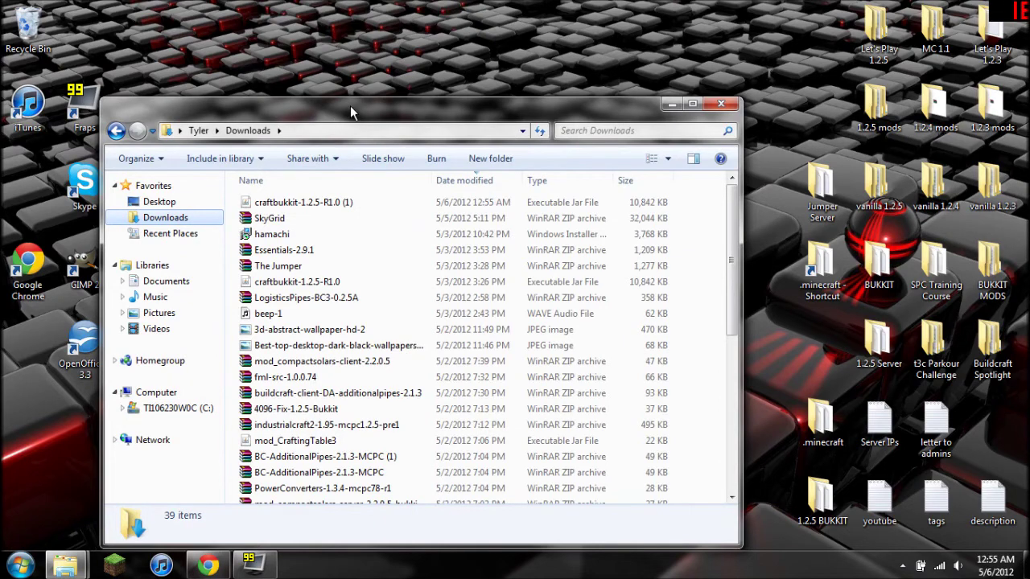
left_click(344, 246)
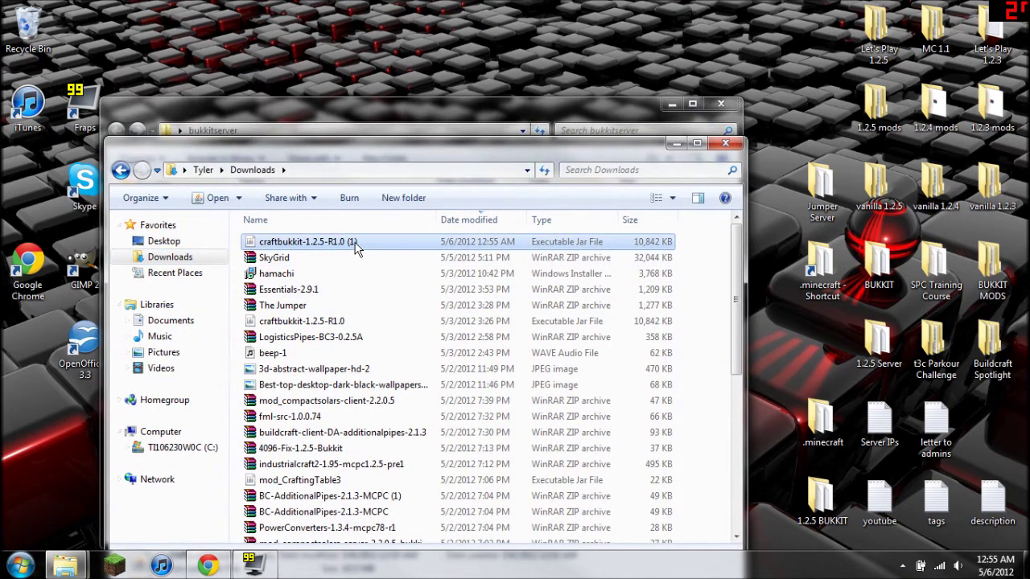
key("F2")
left_click_drag(246, 229, 278, 207)
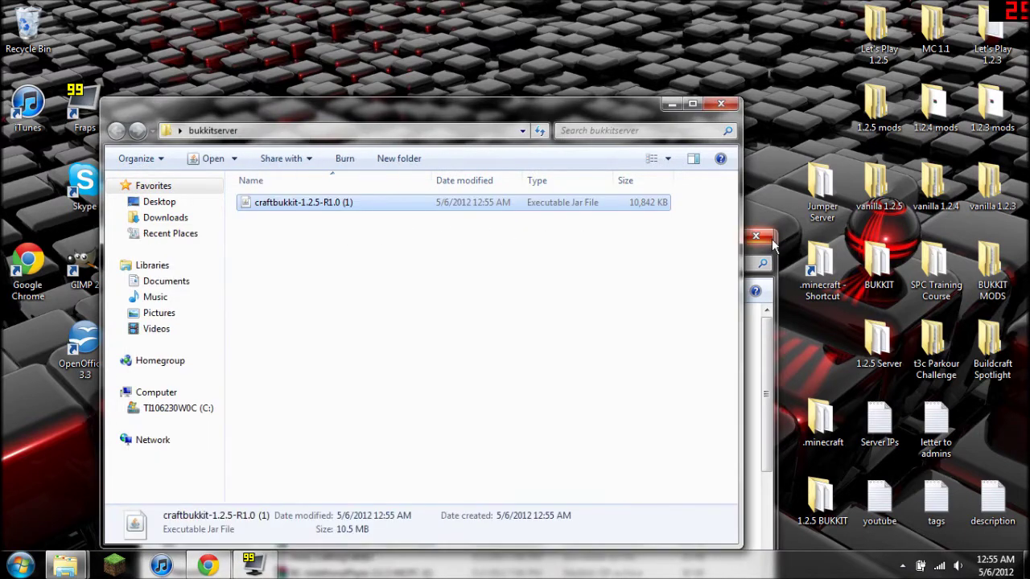
key("F2")
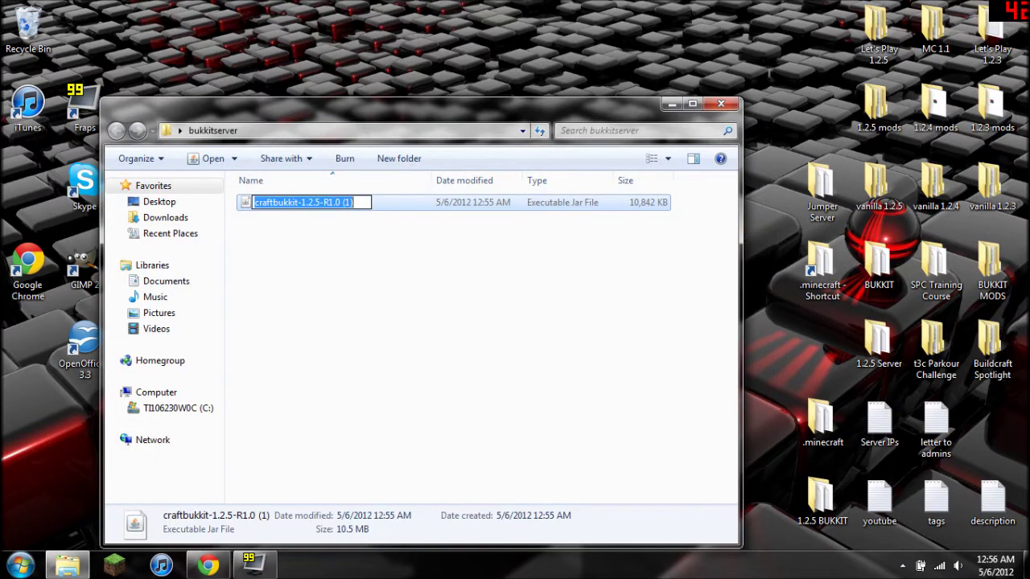
key("End")
key("BackSpace")
key("BackSpace")
key("BackSpace")
key("BackSpace")
key("Return")
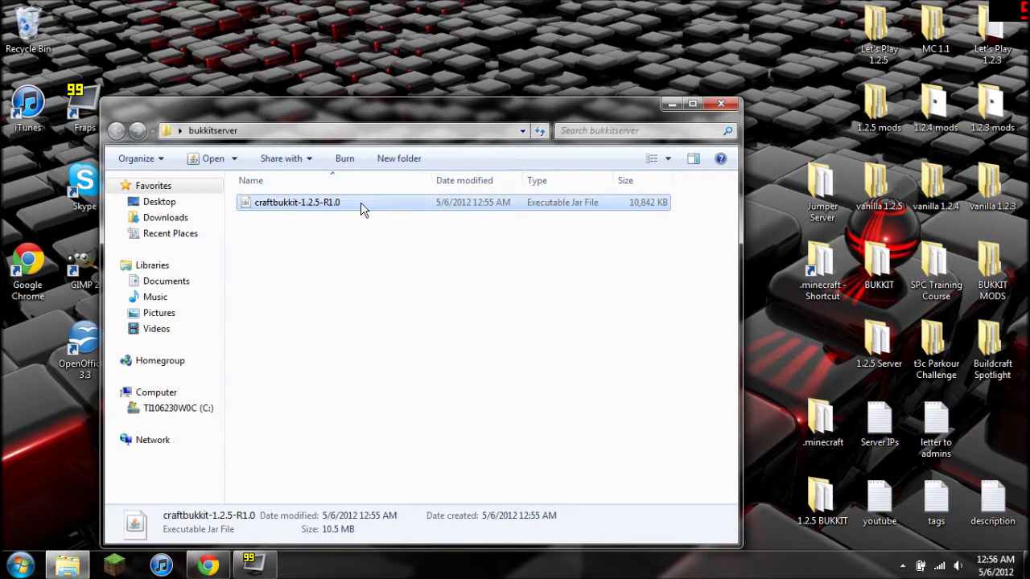
left_click(364, 223)
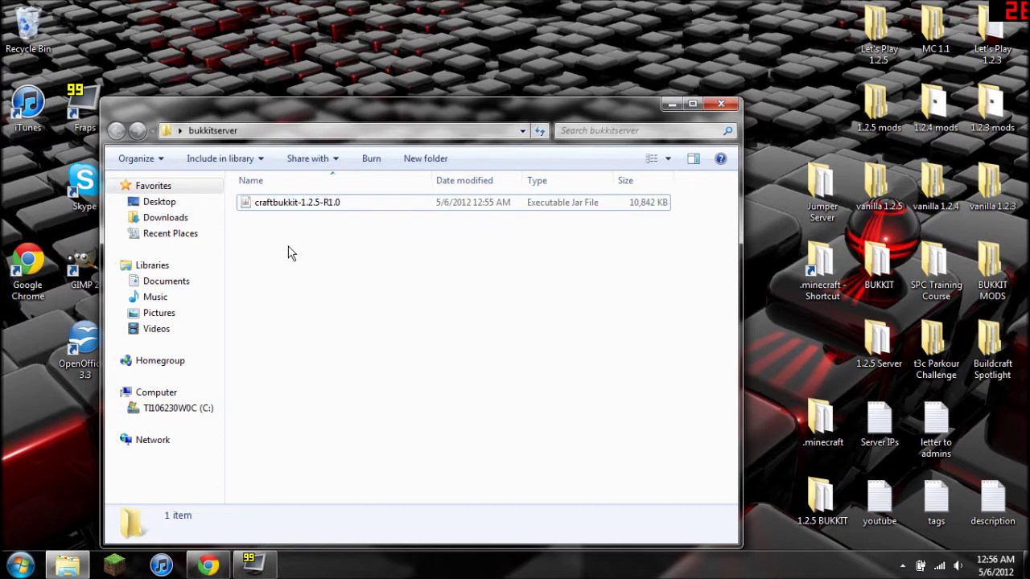
Step: Add a new text document to bukkitserver, keeping its default name
right_click(258, 230)
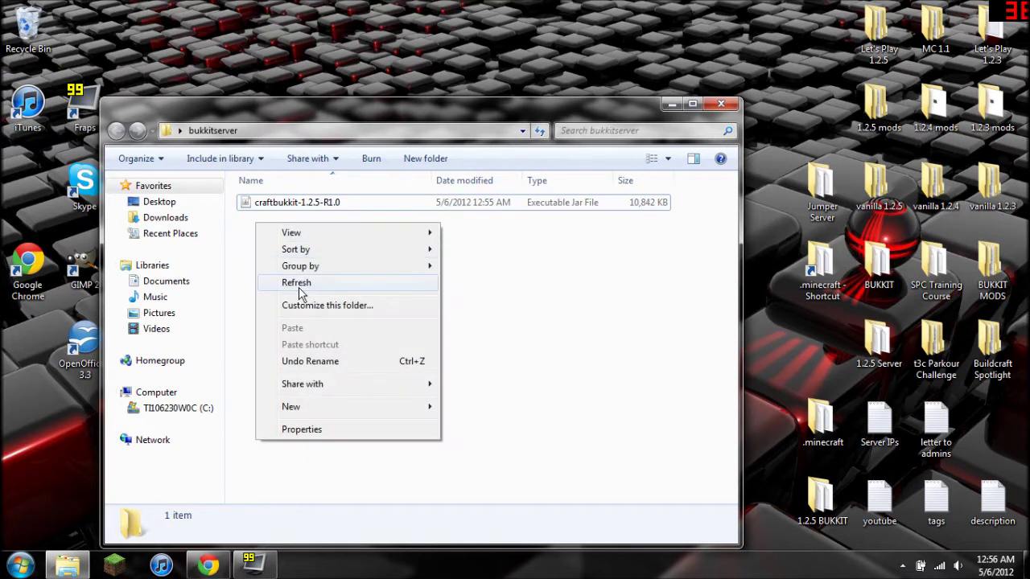
mouse_move(312, 408)
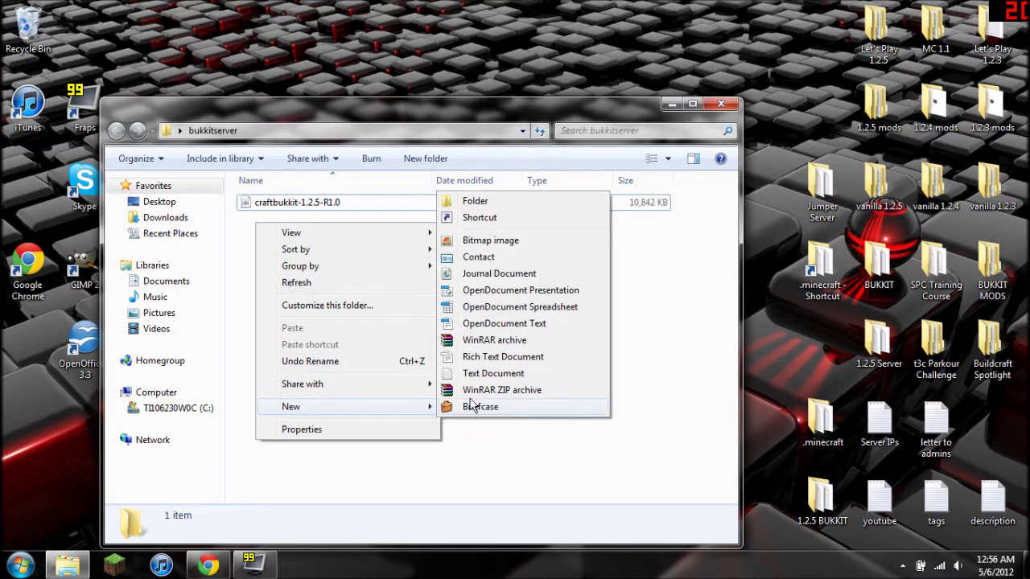
left_click(487, 375)
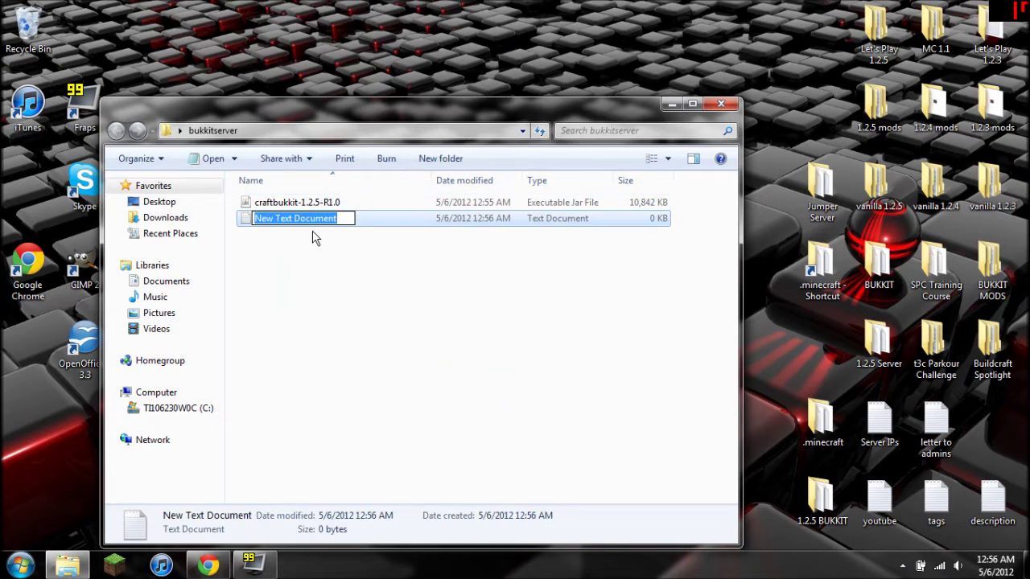
left_click(356, 260)
Step: Open New Text Document in Notepad and paste in the batch startup script
double_click(285, 221)
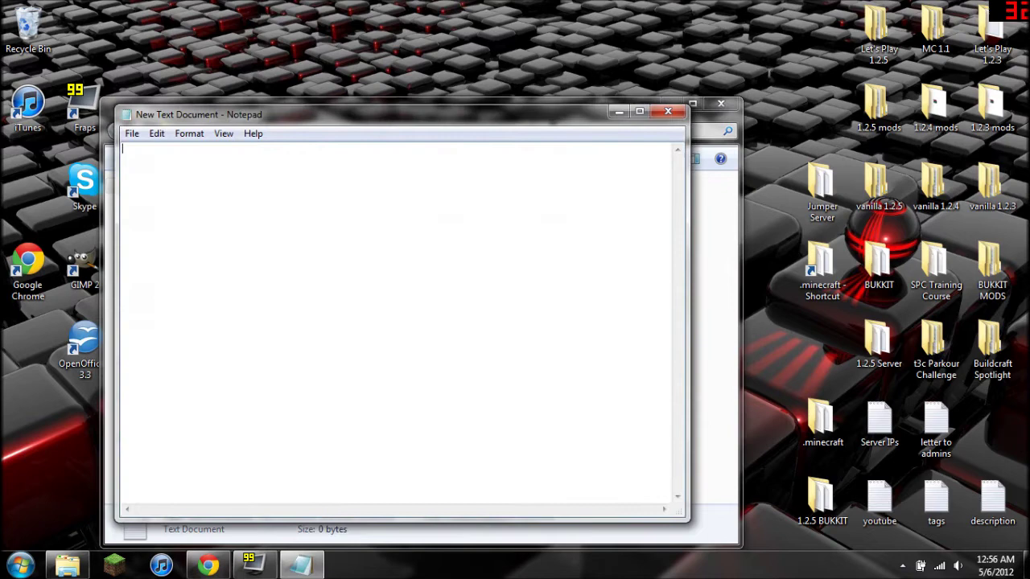
left_click_drag(243, 117, 385, 103)
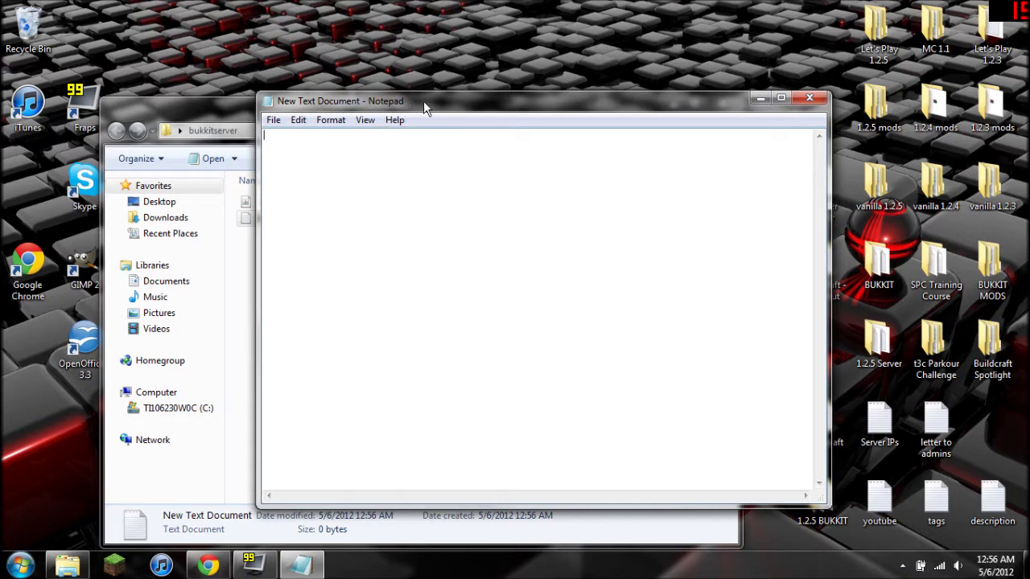
left_click_drag(427, 102, 438, 93)
type("@ECHO OFF SET BINDIR=%~dp0 CD /D \"%BINDIR%\" java -Xmx2048M -Xms1024M -jar craftbukkit-1.2.5-R1.0.jar PAUSE")
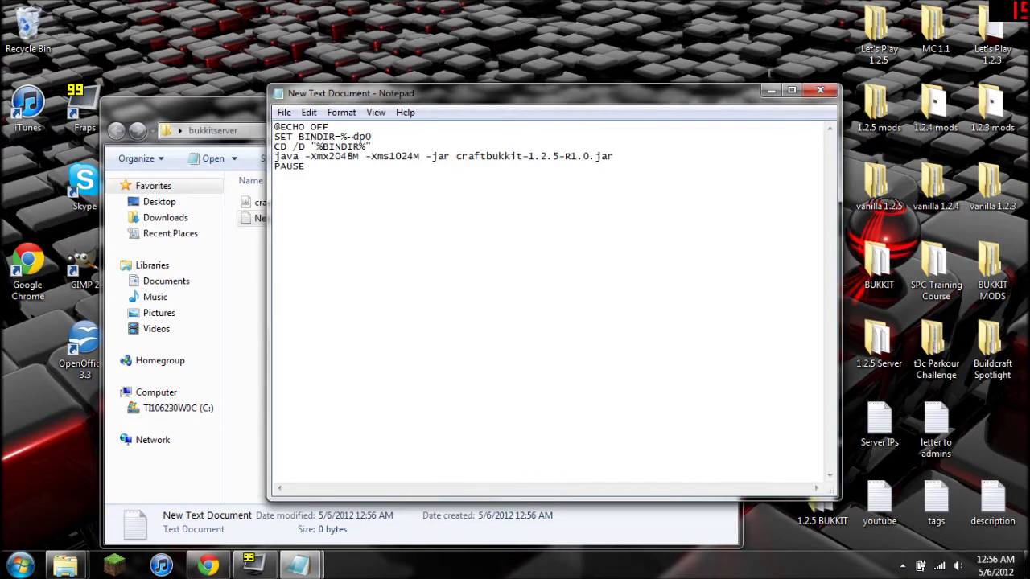
key("ctrl+a")
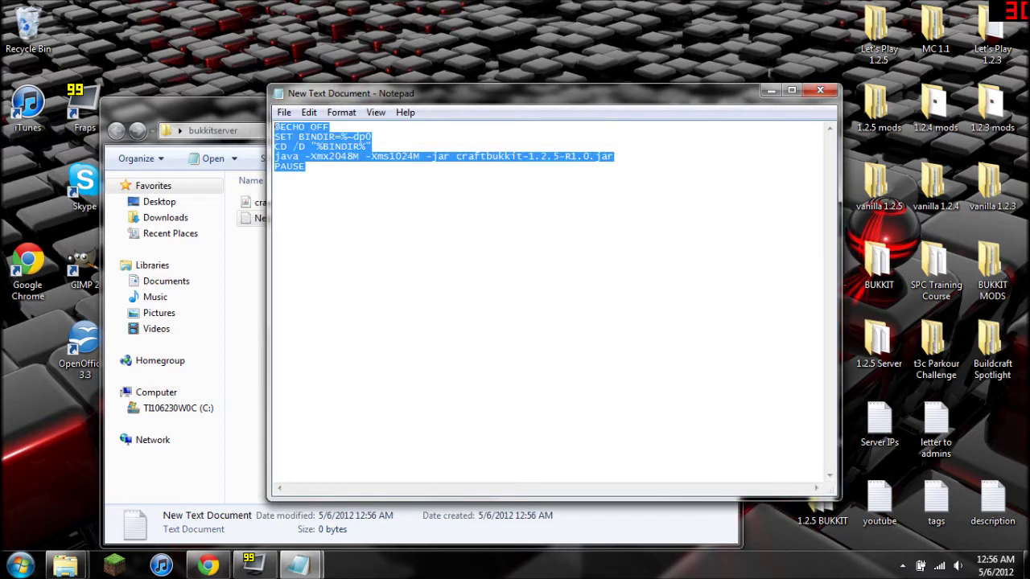
left_click(306, 166)
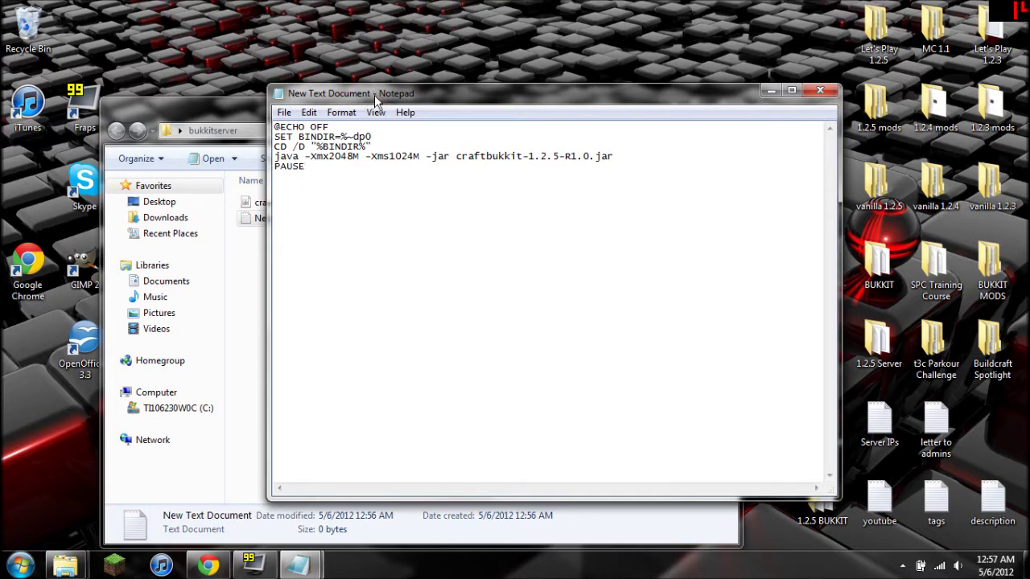
Step: Highlight craftbukkit-1.2.5-R1.0.jar and the -Xmx2048M and -Xms1024M memory values in the script
left_click_drag(374, 95, 500, 179)
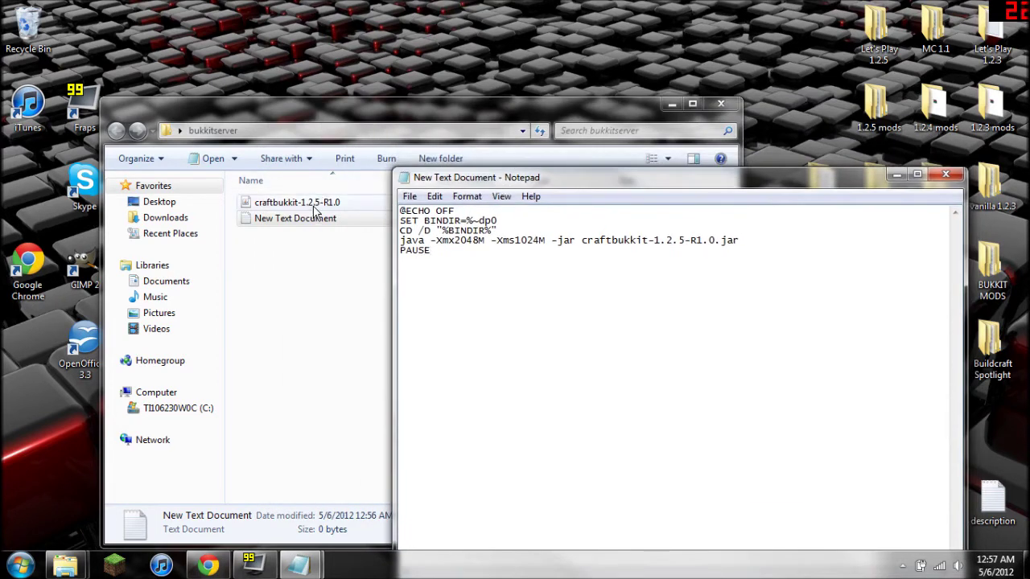
left_click_drag(716, 240, 593, 240)
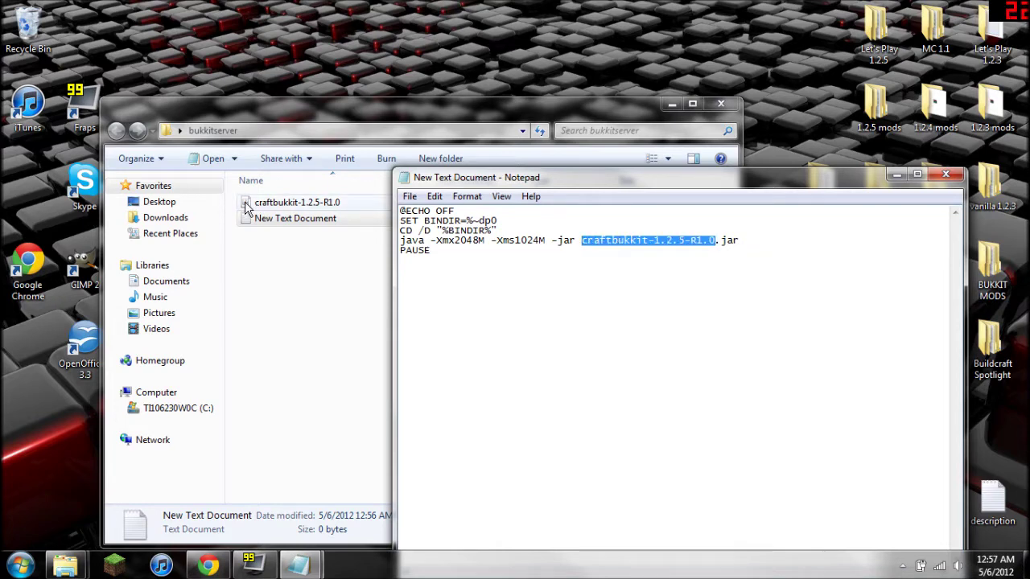
left_click_drag(739, 239, 576, 240)
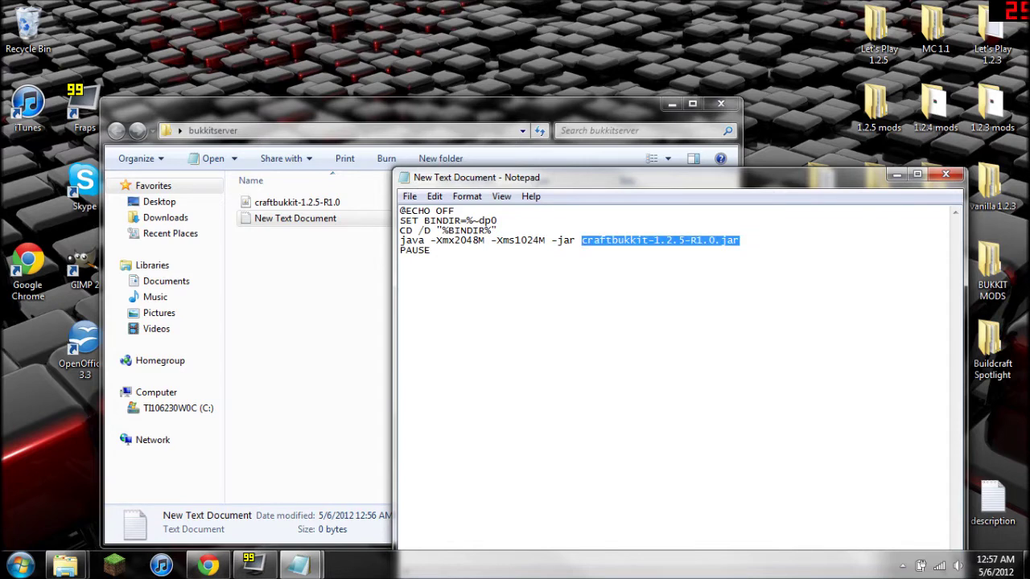
left_click(630, 240)
left_click_drag(431, 240, 541, 239)
left_click(431, 250)
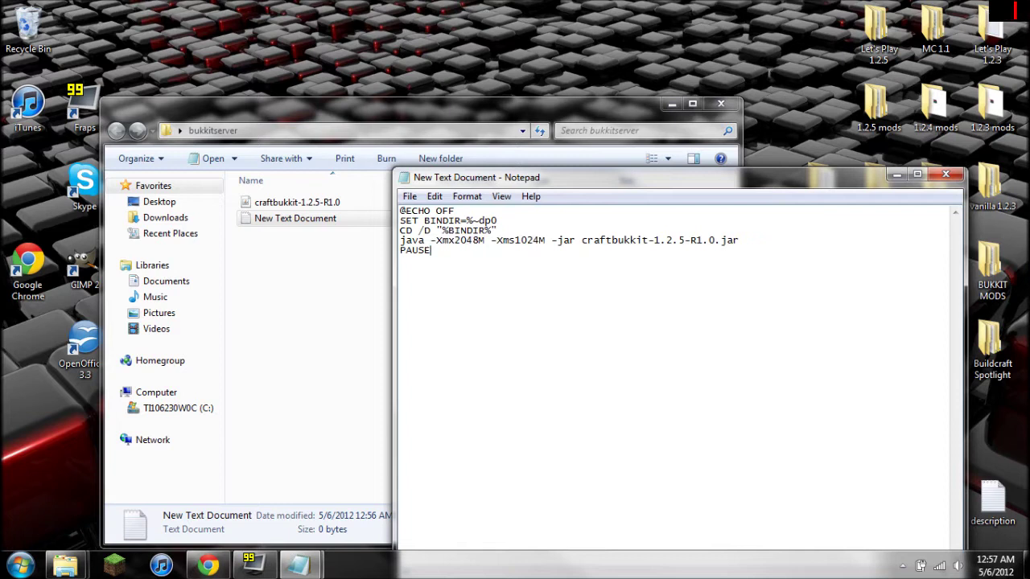
left_click_drag(454, 240, 481, 240)
left_click_drag(516, 240, 491, 239)
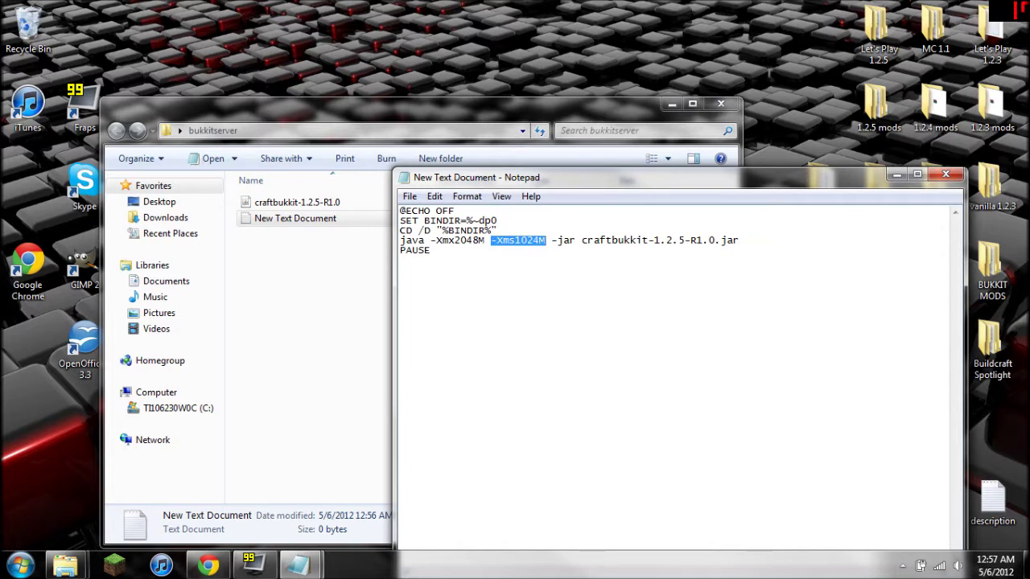
left_click_drag(455, 239, 486, 240)
left_click(431, 250)
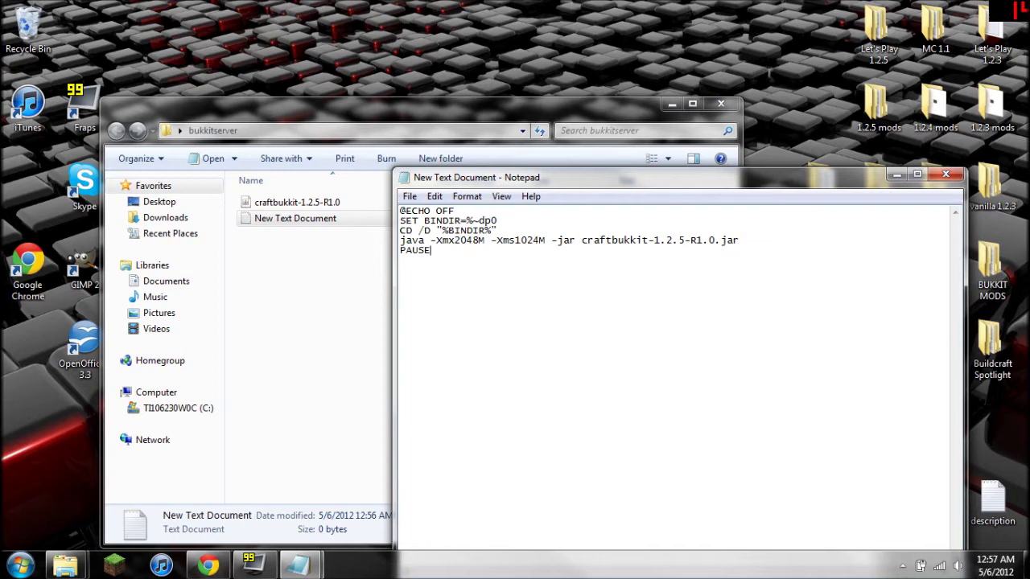
key("super+r")
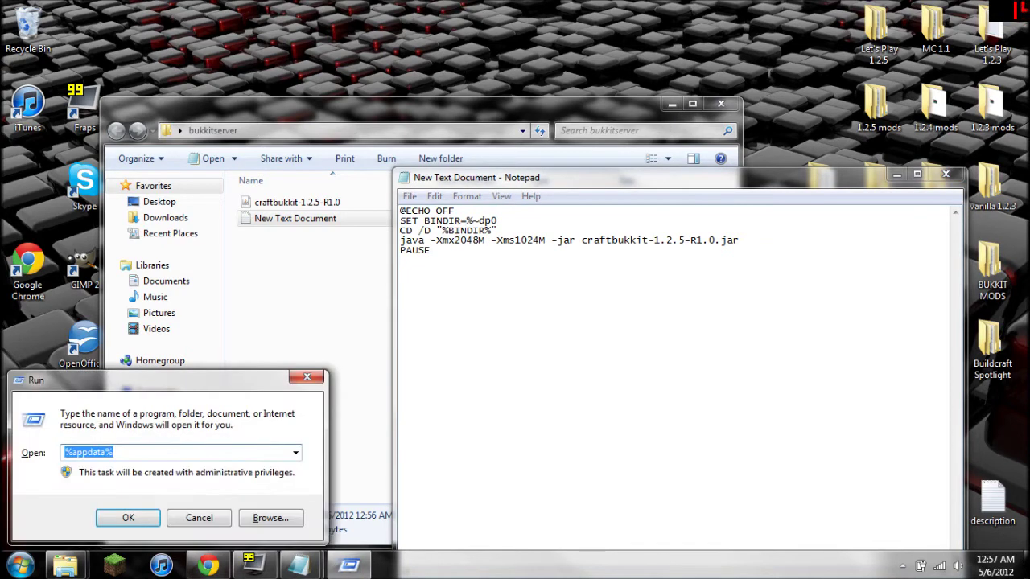
left_click_drag(208, 375, 239, 328)
type("calc")
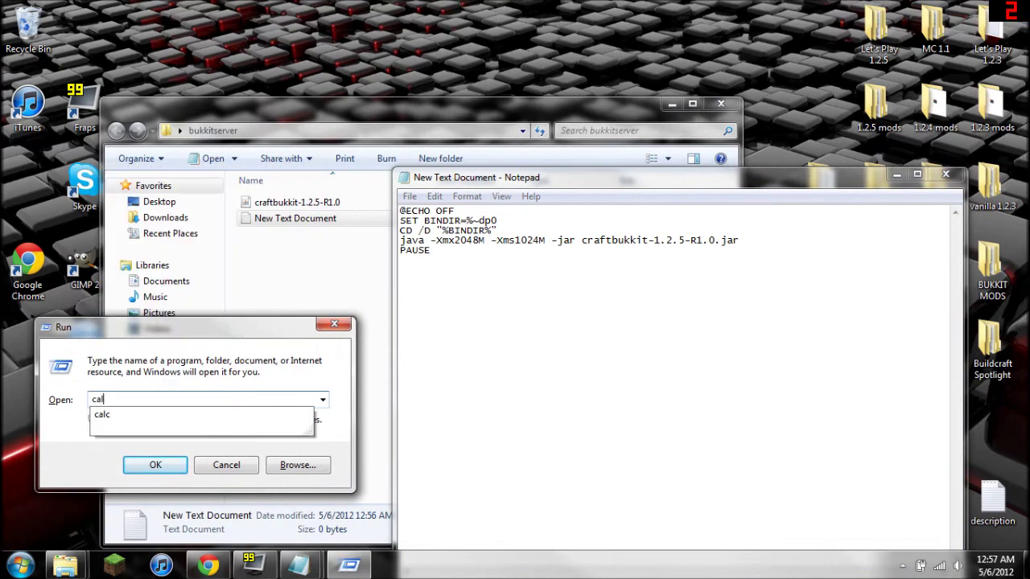
key("Return")
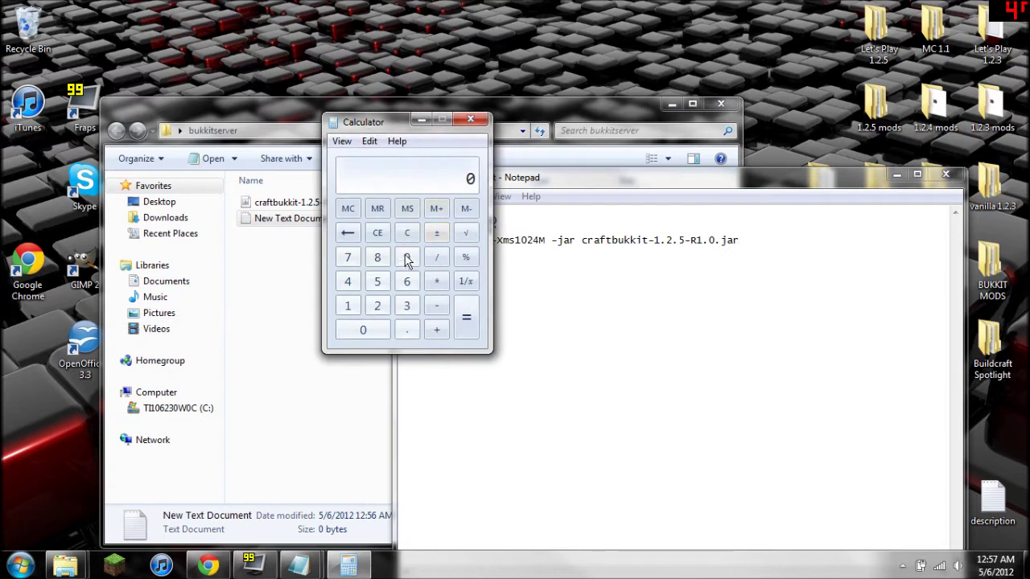
type("1024")
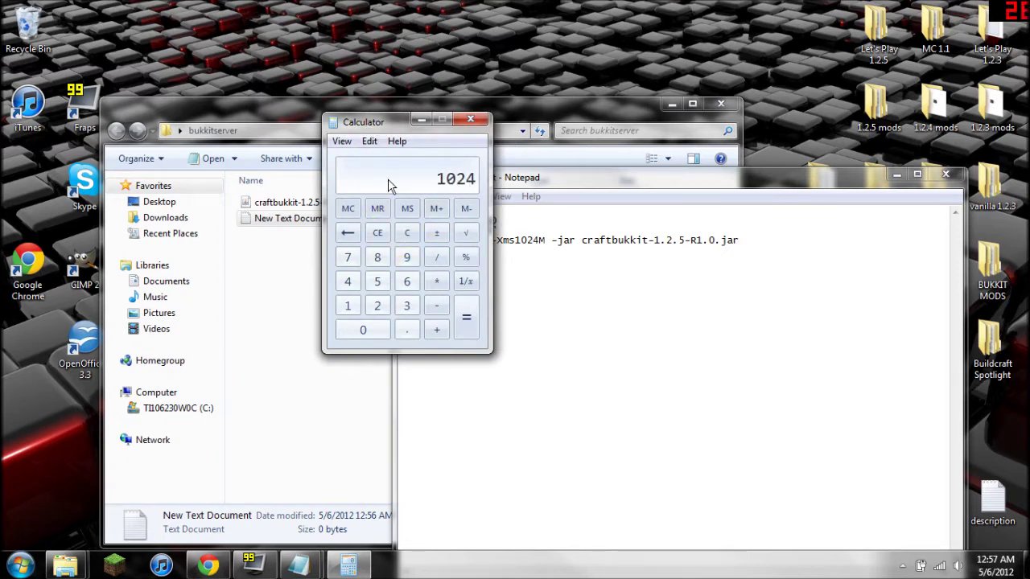
type("*6")
key("Return")
left_click_drag(362, 122, 629, 314)
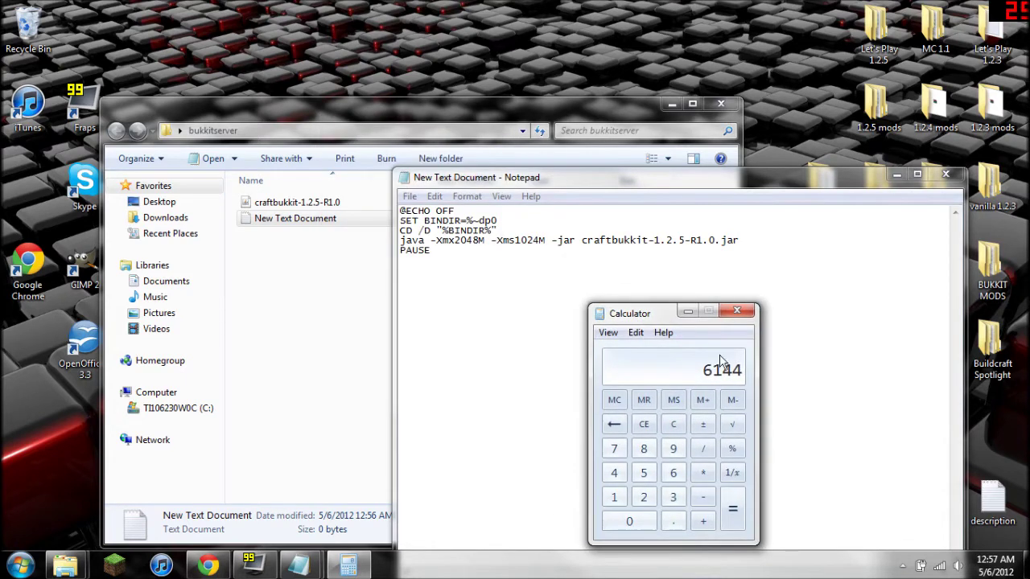
left_click(734, 316)
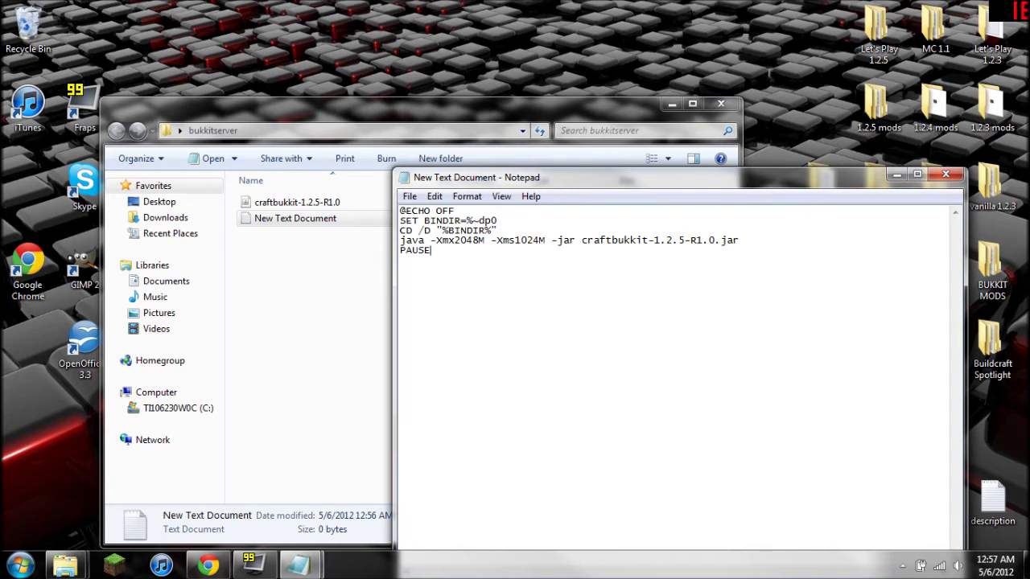
Step: Save the script as RUN.bat with the All Files type, then close Notepad
left_click_drag(491, 180, 412, 112)
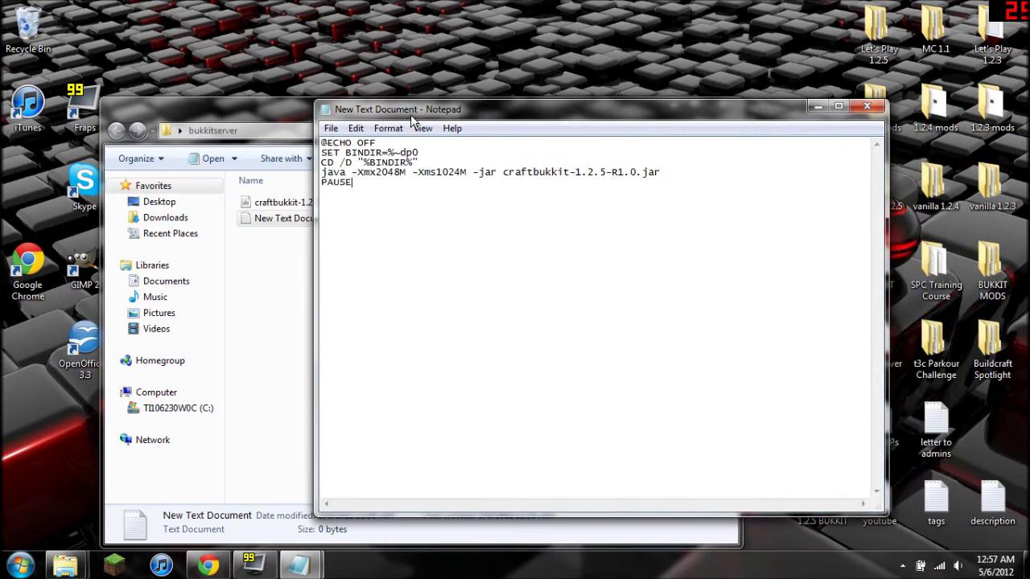
left_click(326, 131)
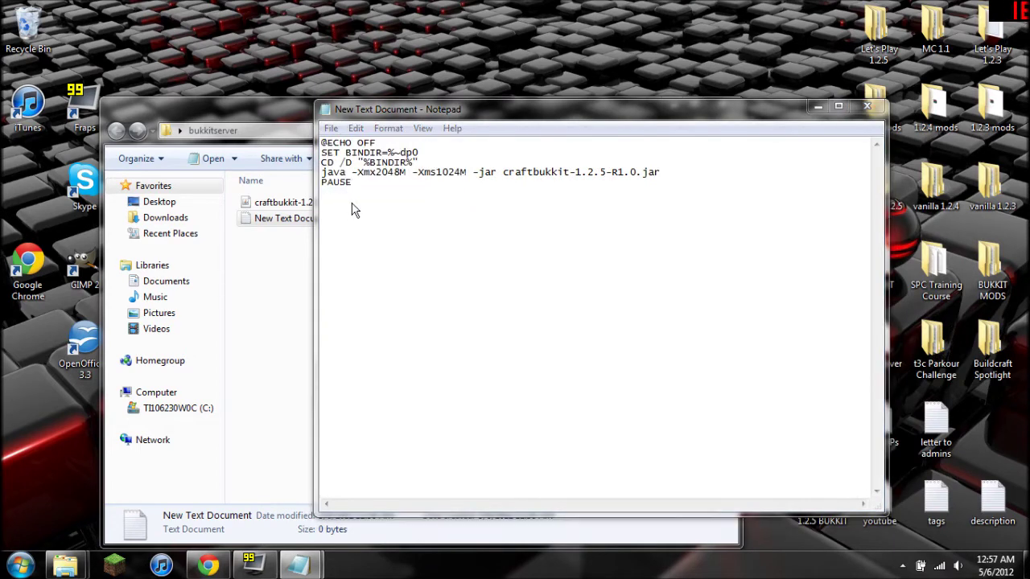
key("ctrl+s")
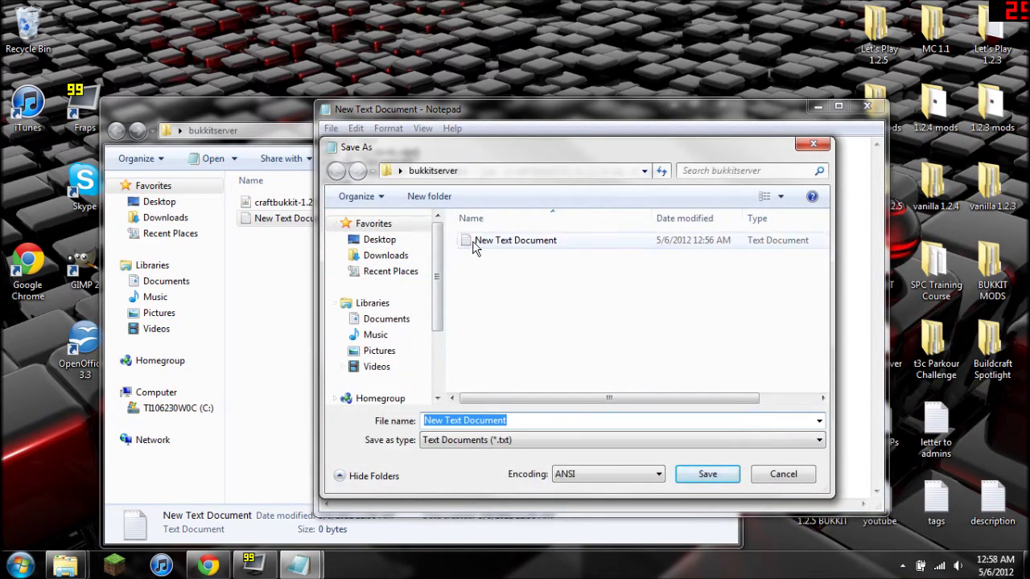
type("RUN")
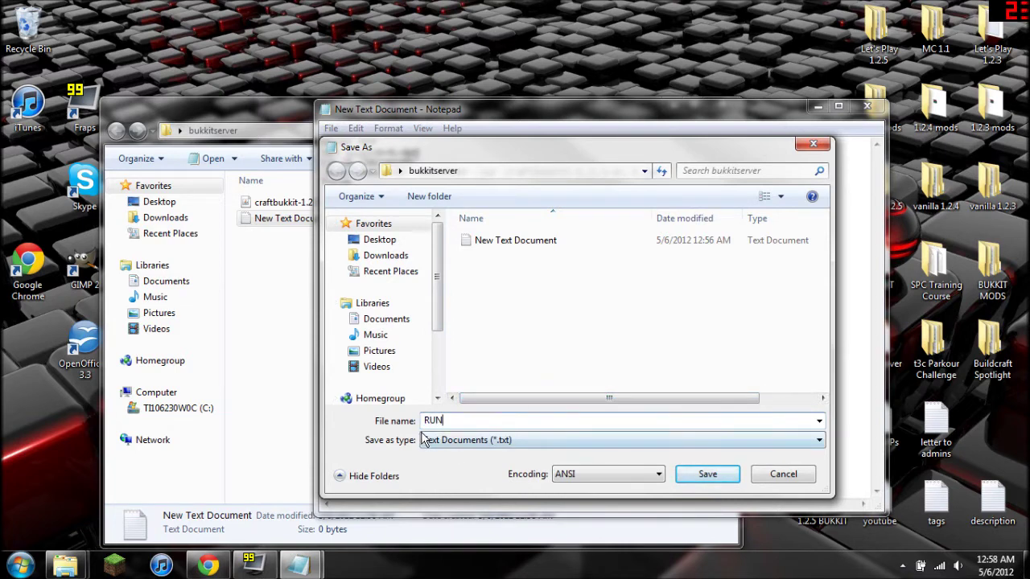
type(".bat")
left_click(463, 443)
left_click(453, 473)
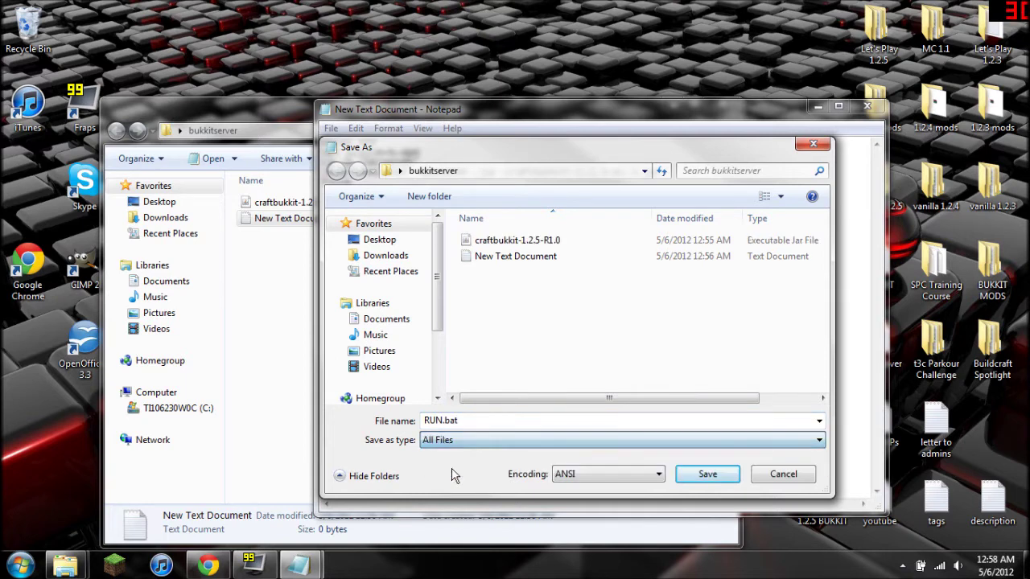
key("shift+Tab")
left_click(459, 420)
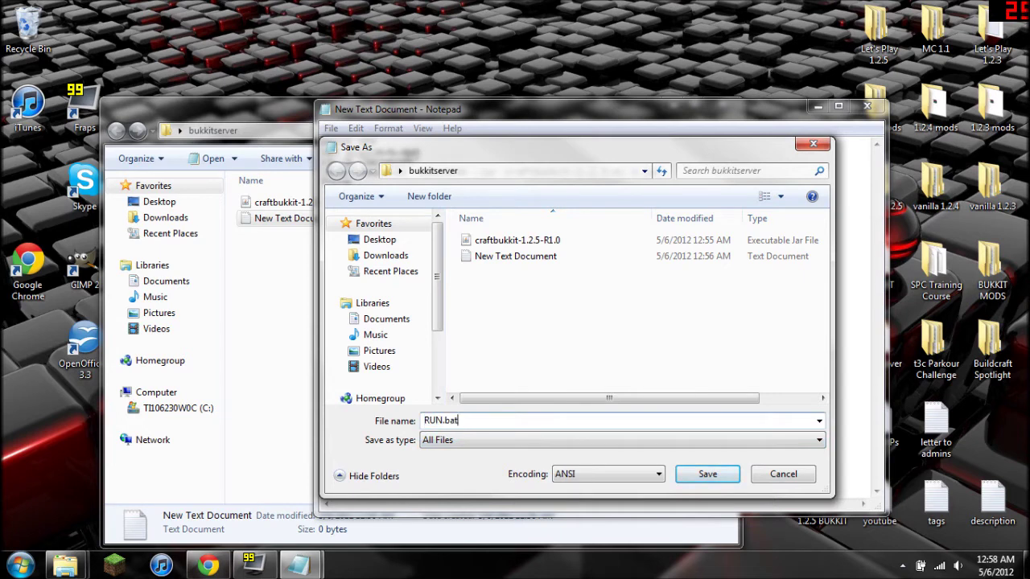
left_click(489, 442)
left_click(491, 456)
key("shift+Tab")
left_click(496, 424)
left_click(701, 476)
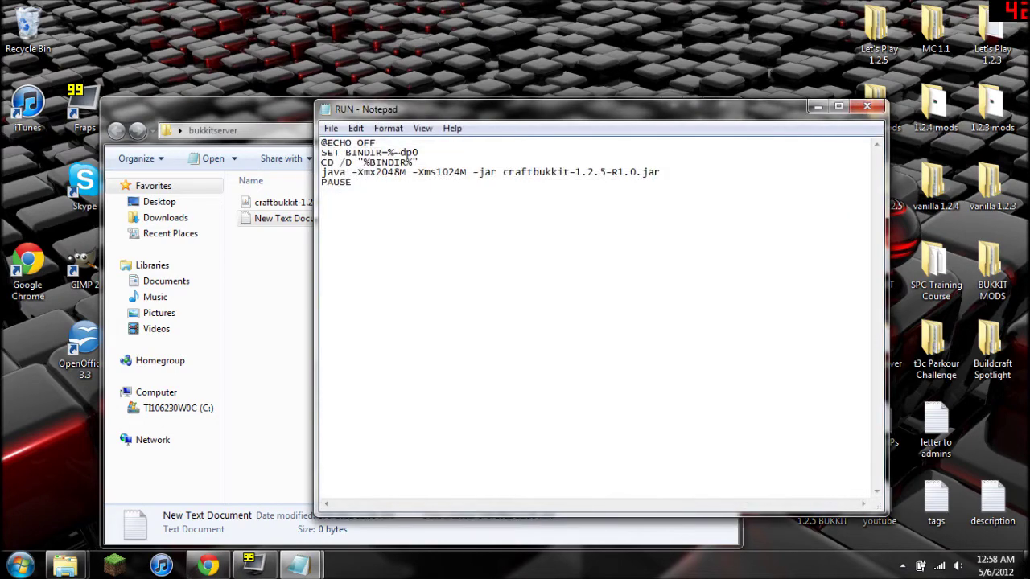
left_click(867, 106)
Step: Delete New Text Document from bukkitserver and launch RUN.bat to start the CraftBukkit server
left_click(252, 241)
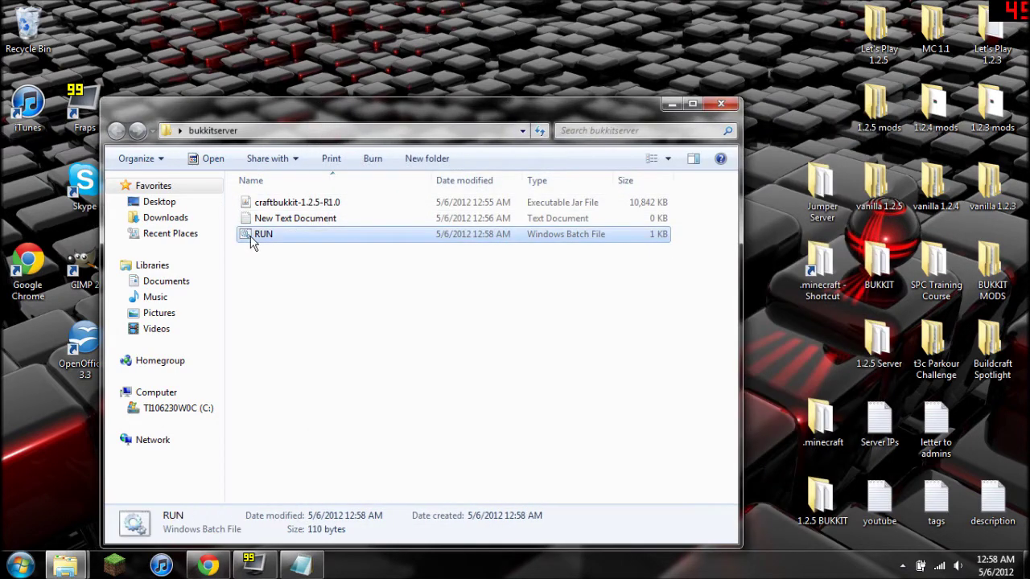
left_click(241, 218)
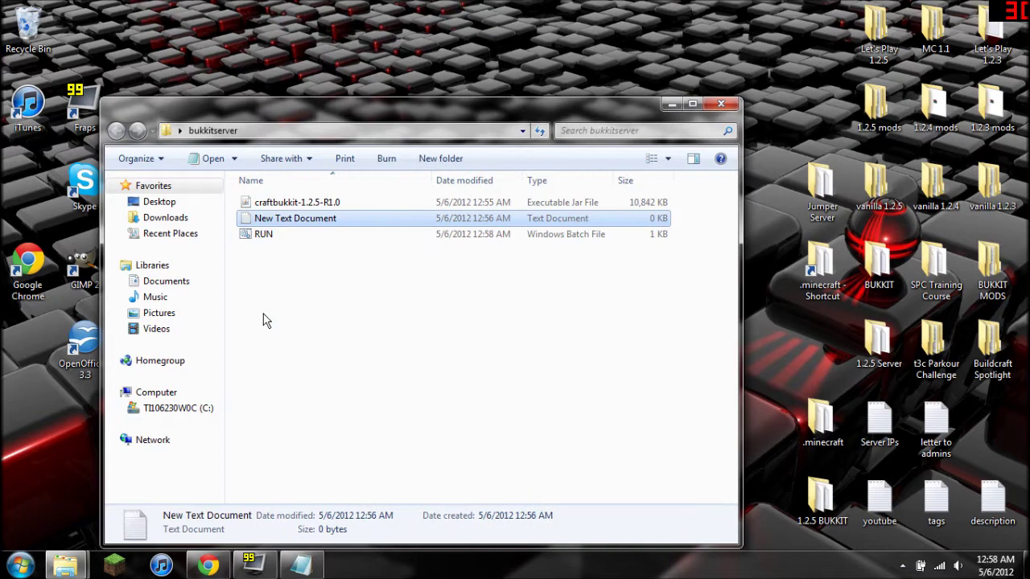
key("Delete")
key("Return")
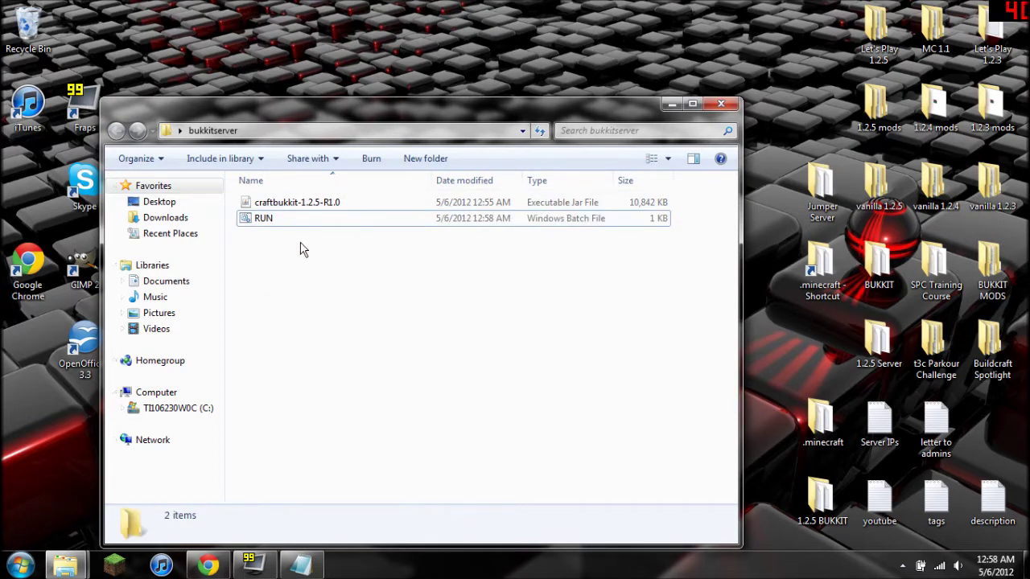
double_click(245, 218)
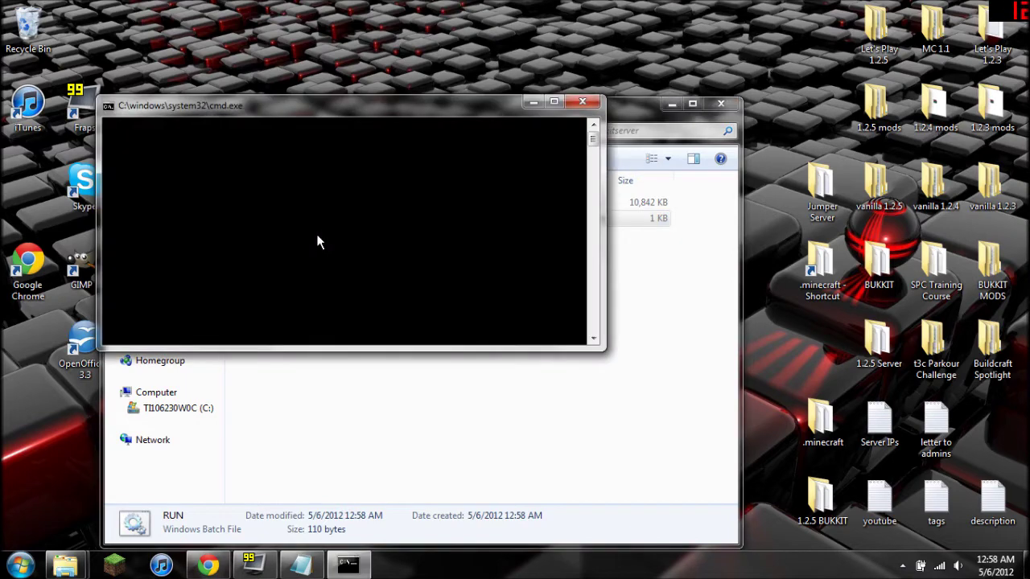
left_click_drag(256, 108, 338, 104)
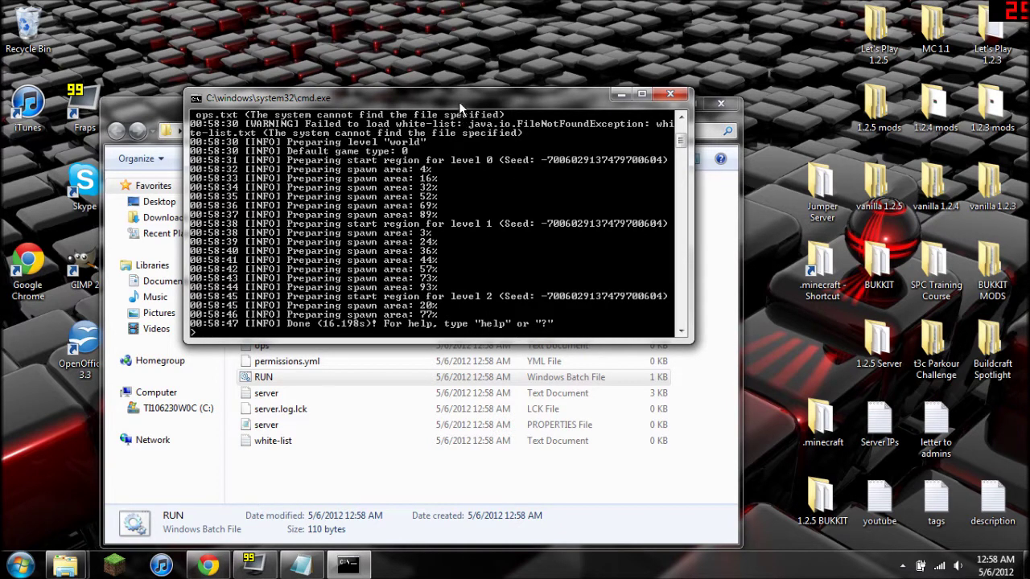
Step: Log in to Minecraft and direct-connect to the server at localhost
left_click_drag(460, 101, 363, 96)
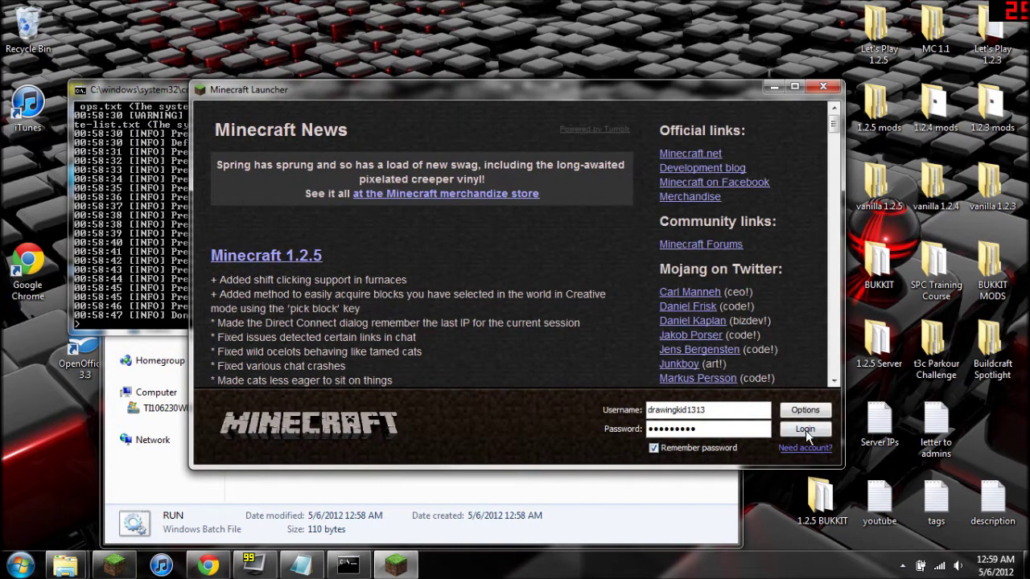
left_click(805, 431)
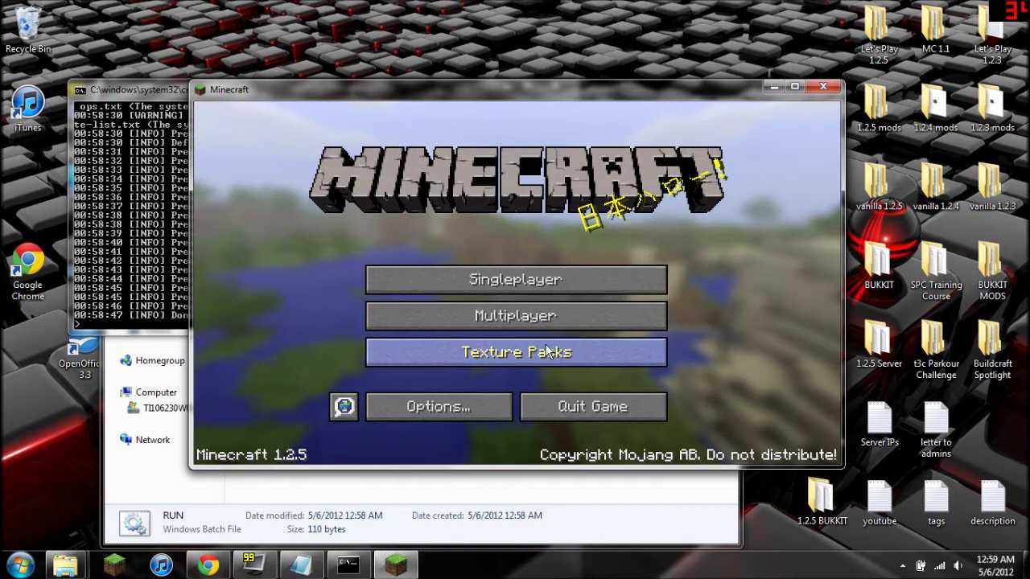
left_click(539, 316)
left_click(555, 407)
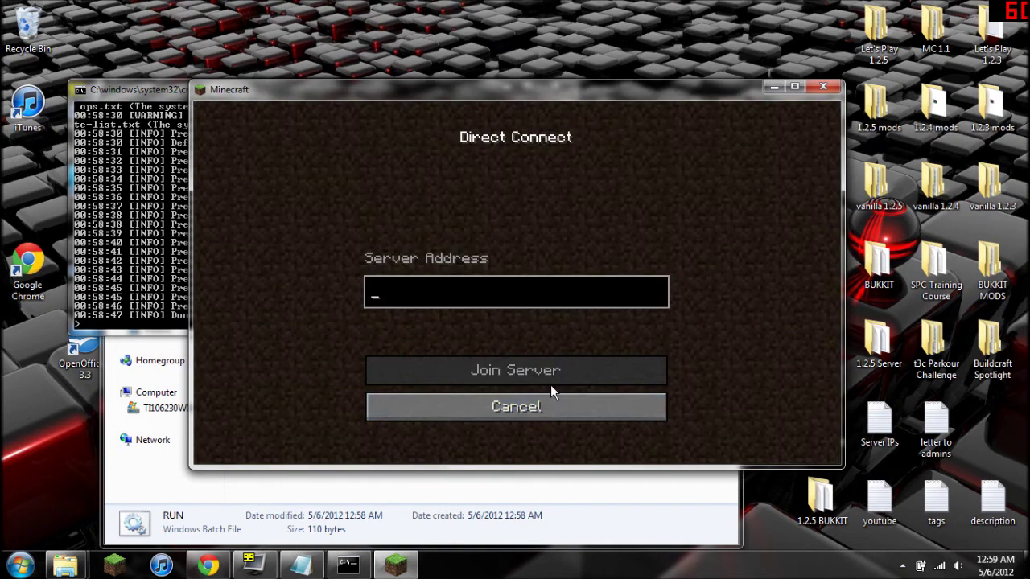
type("localhost")
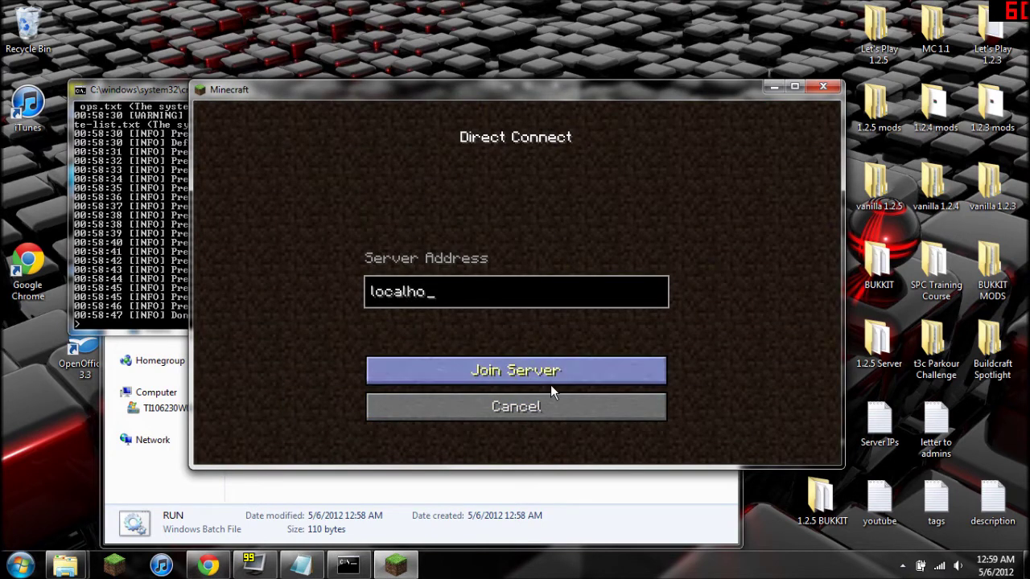
left_click(526, 372)
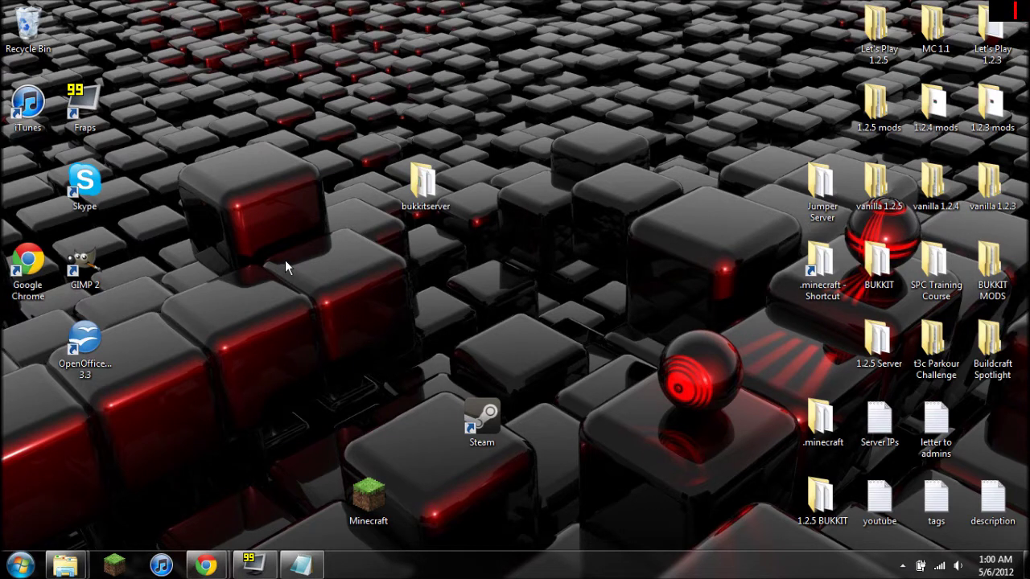
Step: Launch Command Prompt with cmd from the Run box
key("super+r")
left_click_drag(126, 376, 374, 235)
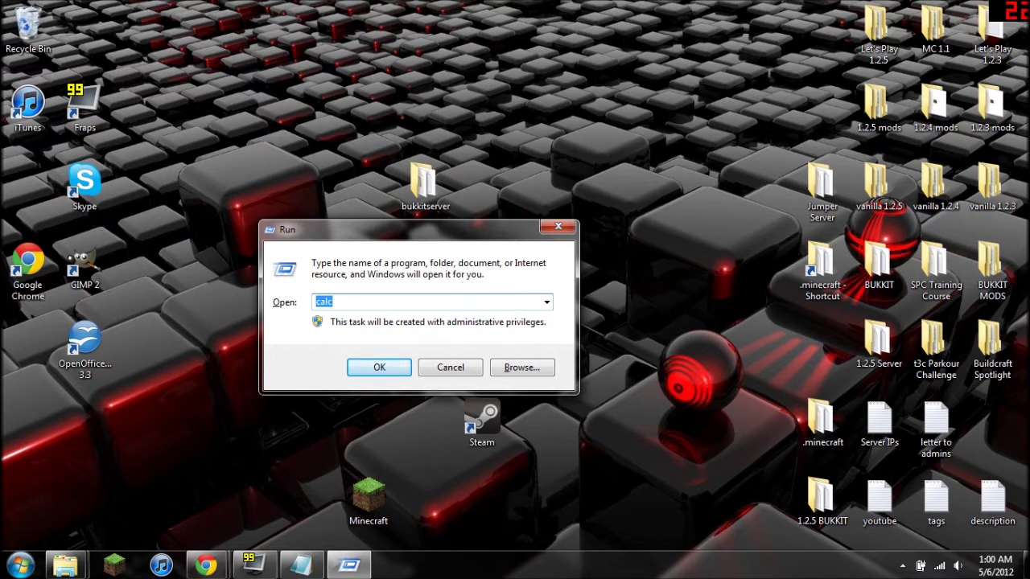
type("cmd")
key("Return")
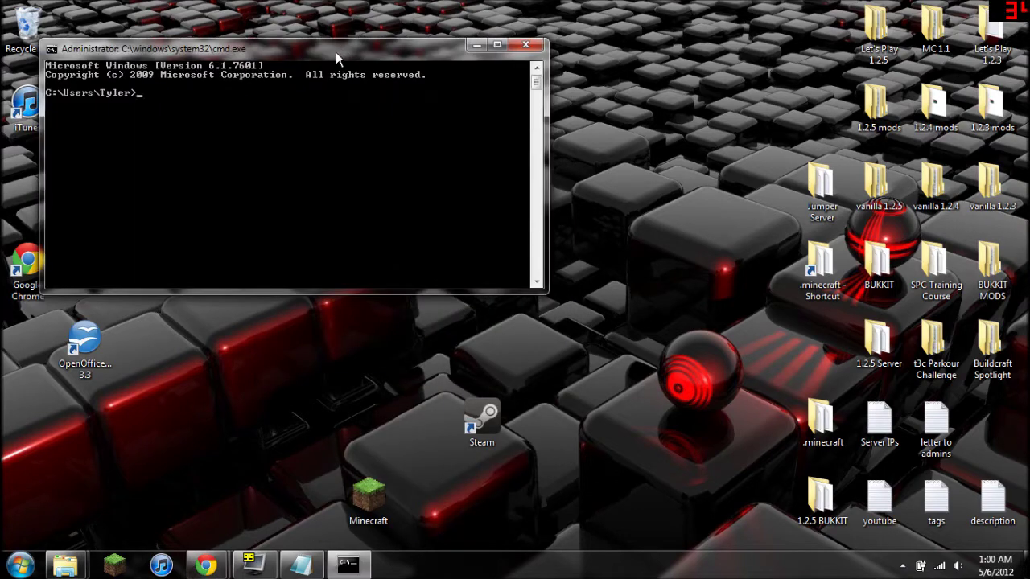
left_click_drag(336, 51, 514, 159)
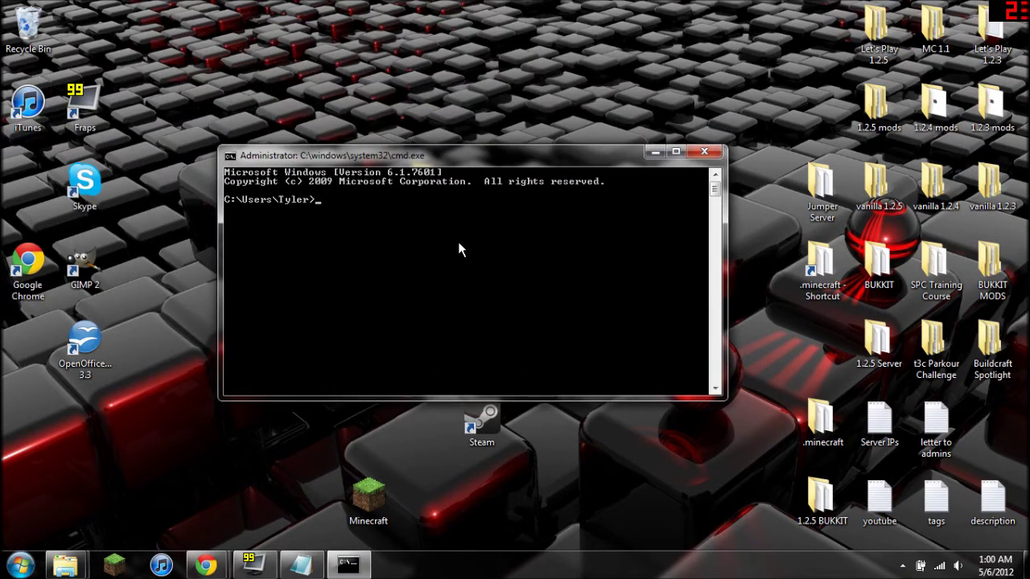
Step: Run ipconfig to read IPv4 192.168.1.137 and gateway 192.168.1.1, then close the window
type("ipconfig")
key("Return")
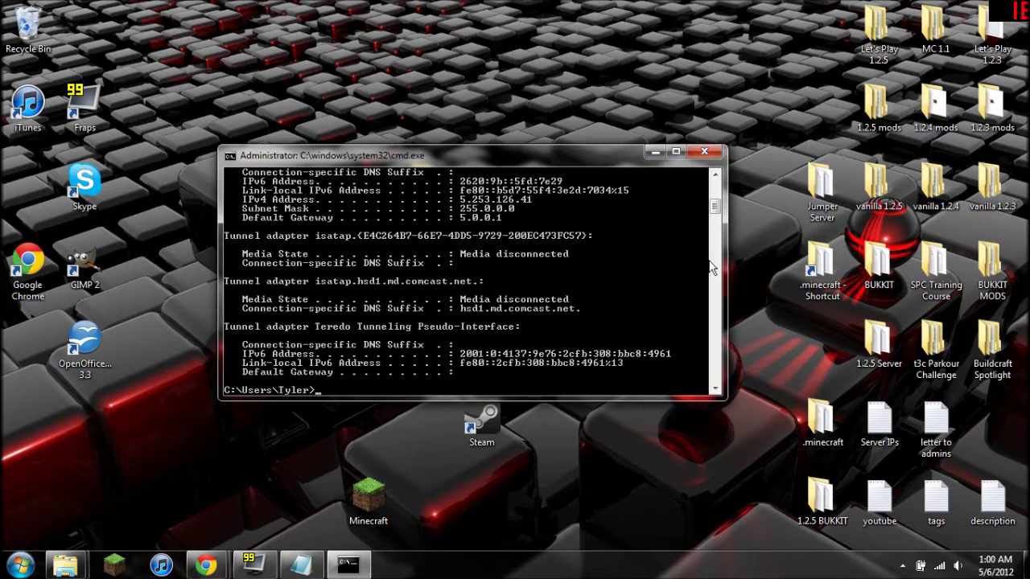
scroll(713, 211, "up", 7)
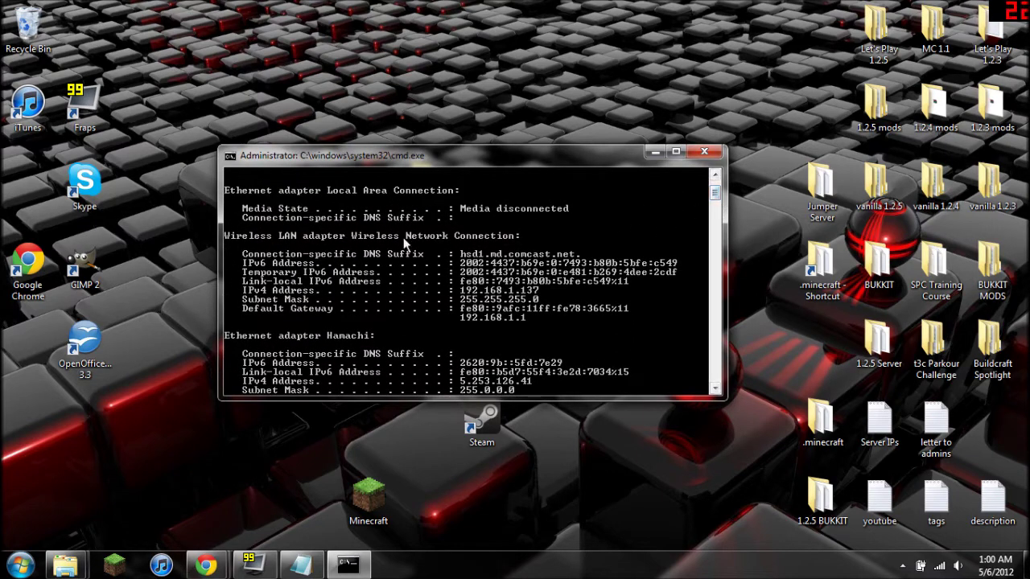
scroll(714, 196, "up", 2)
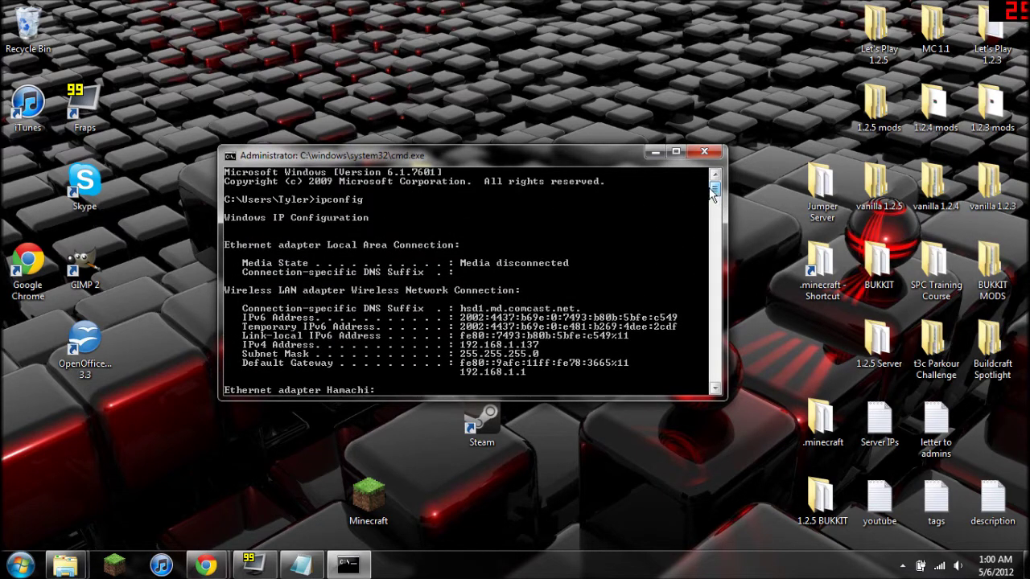
scroll(391, 254, "down", 3)
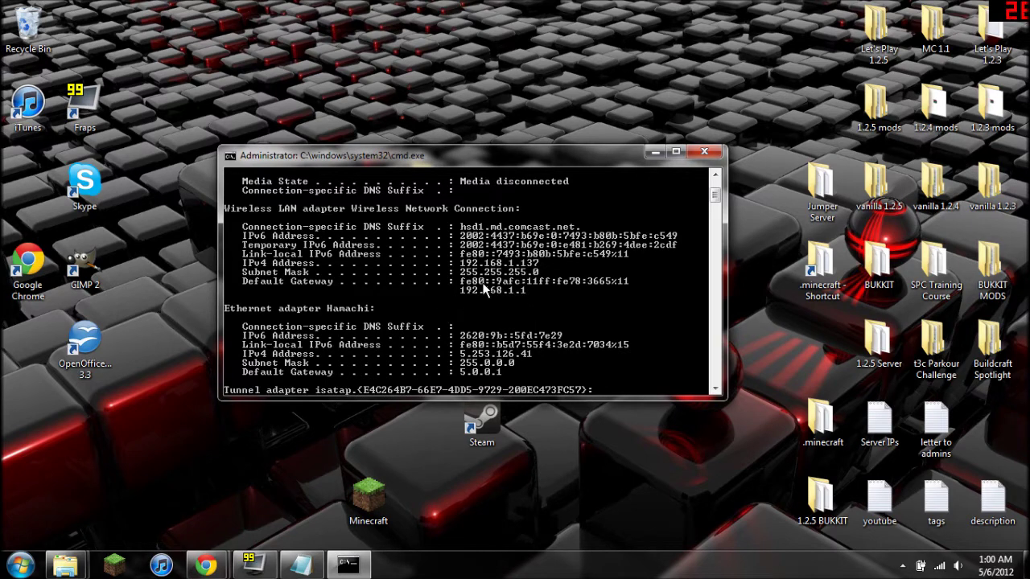
left_click(704, 153)
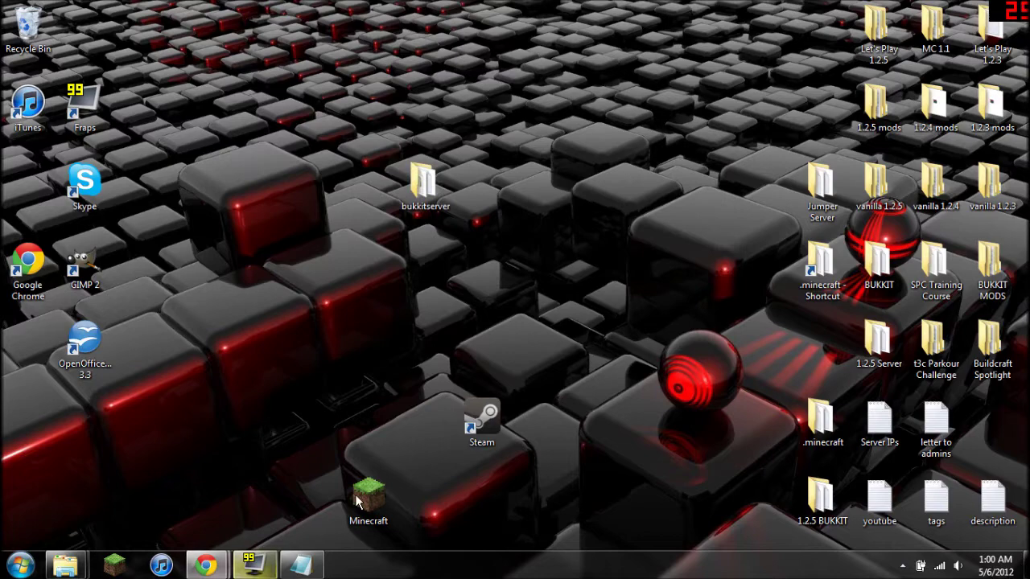
Step: In Chrome, correct the mistyped 198.162.1.1 and load the router at 192.168.1.1
left_click(206, 565)
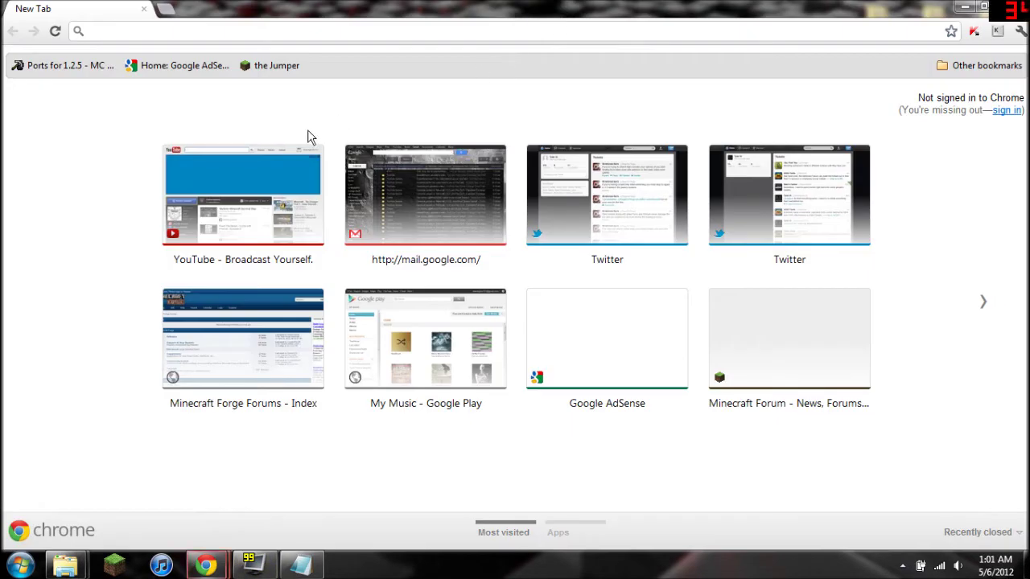
type("198")
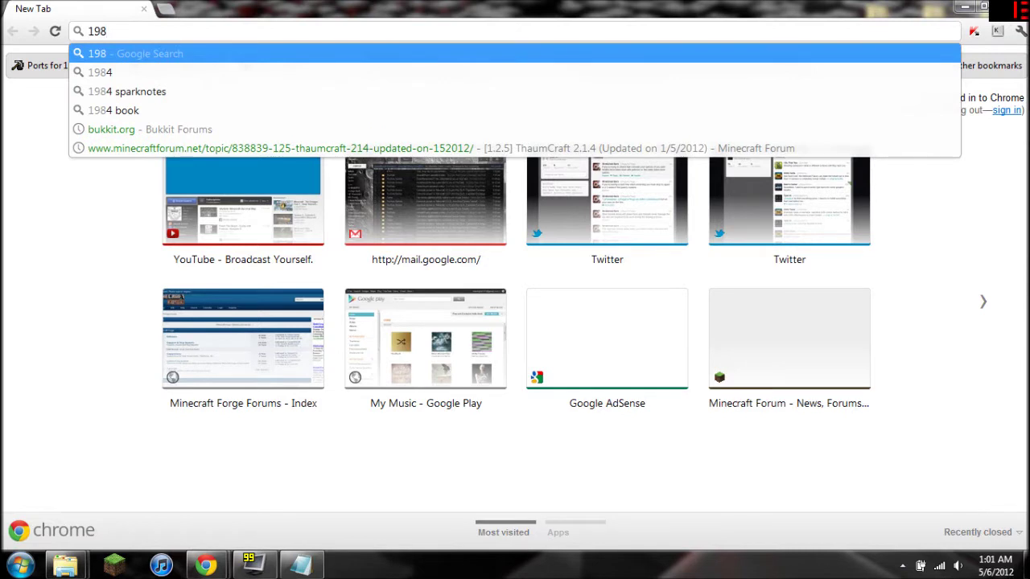
type(".16")
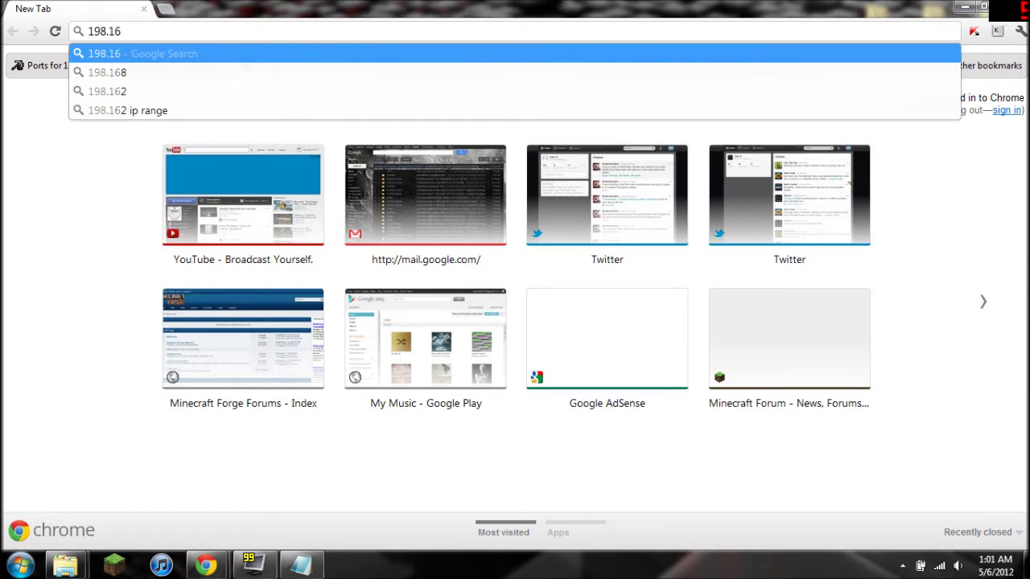
type("2.1.1")
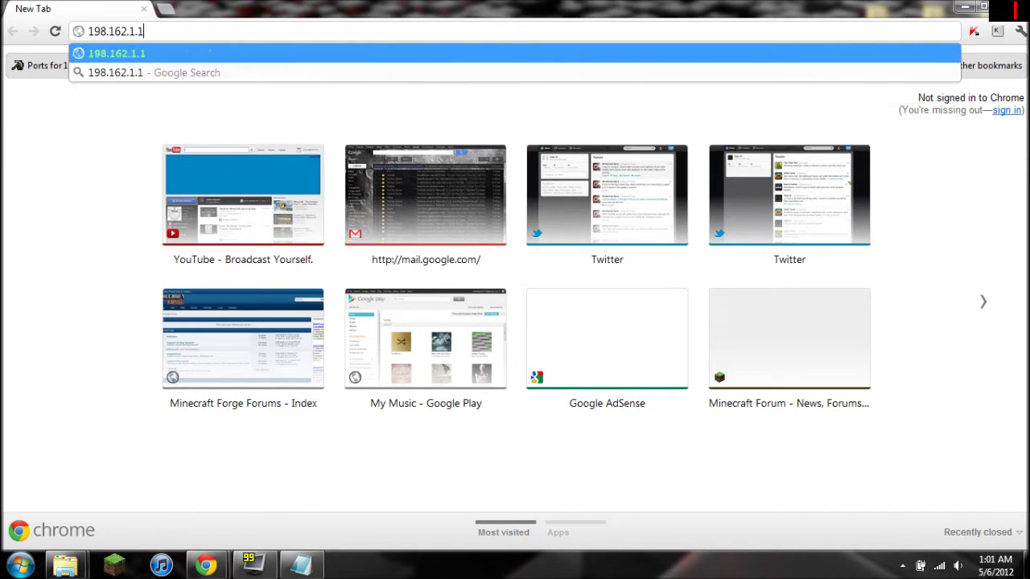
key("Return")
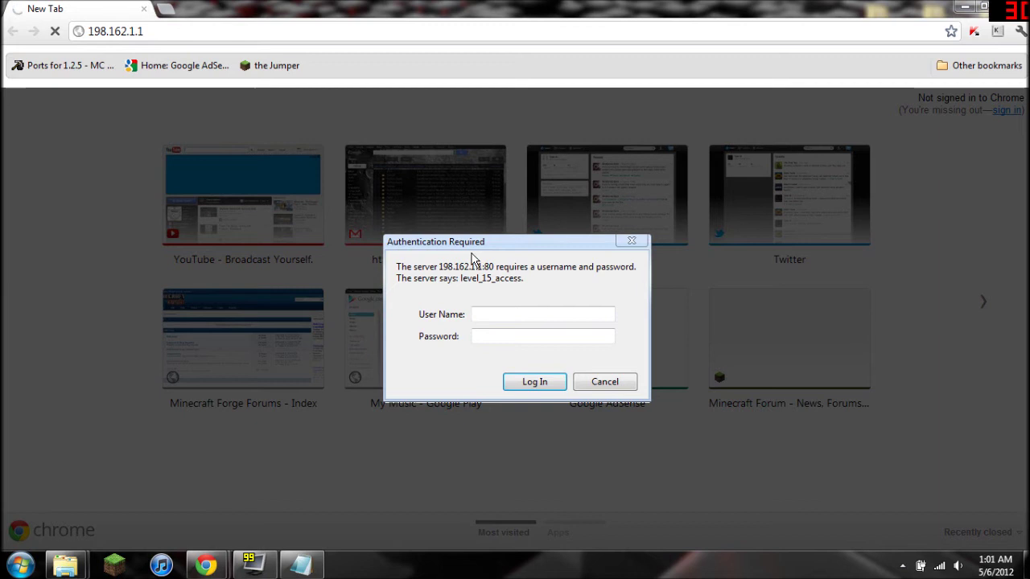
left_click(603, 384)
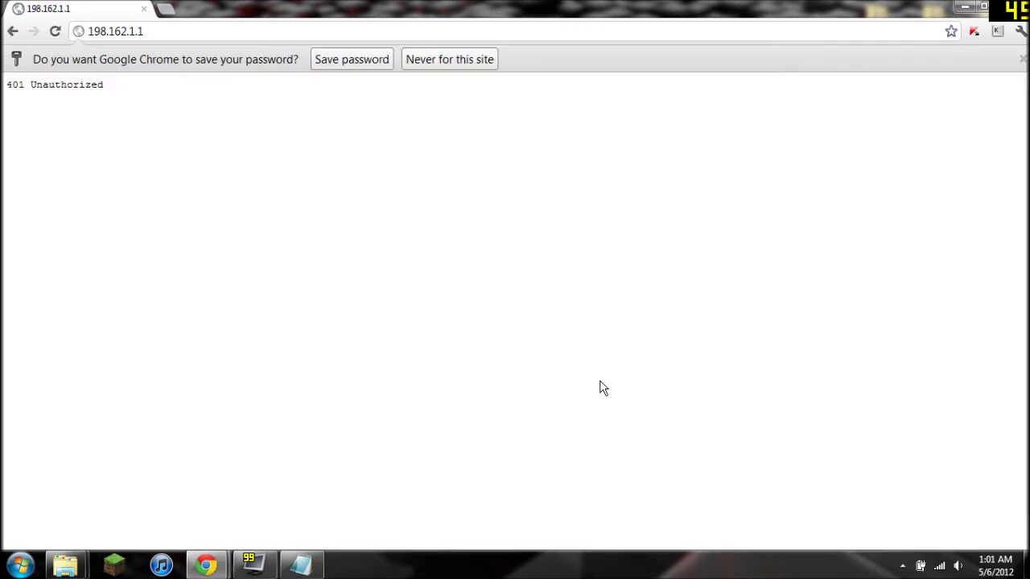
left_click(72, 38)
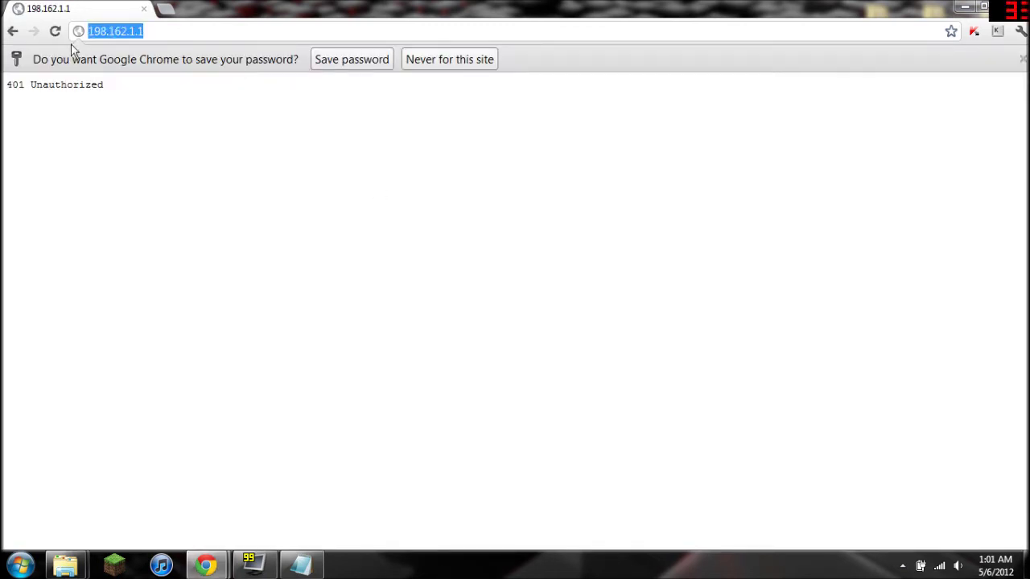
type("192.")
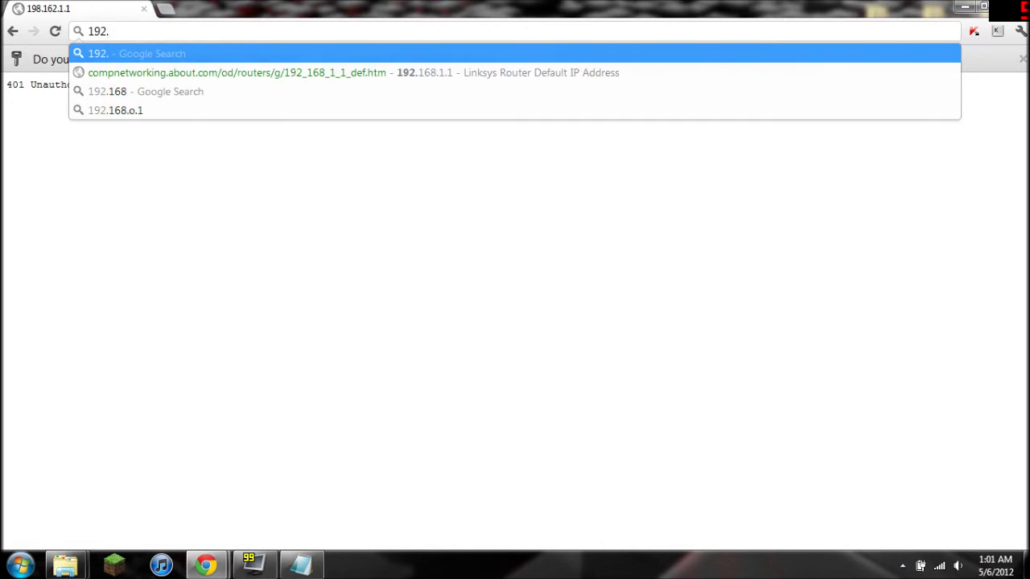
type("168.1.1")
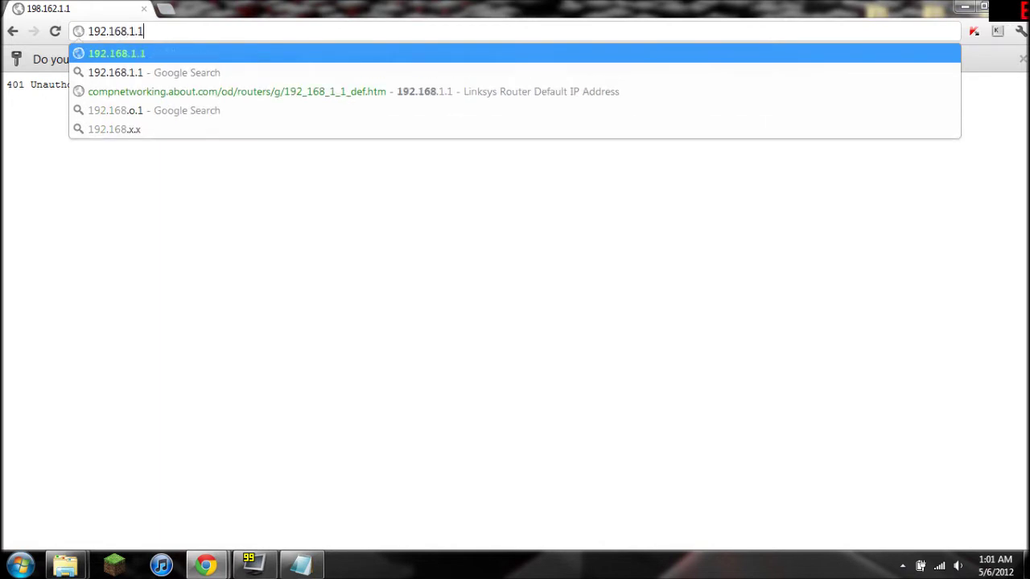
key("Return")
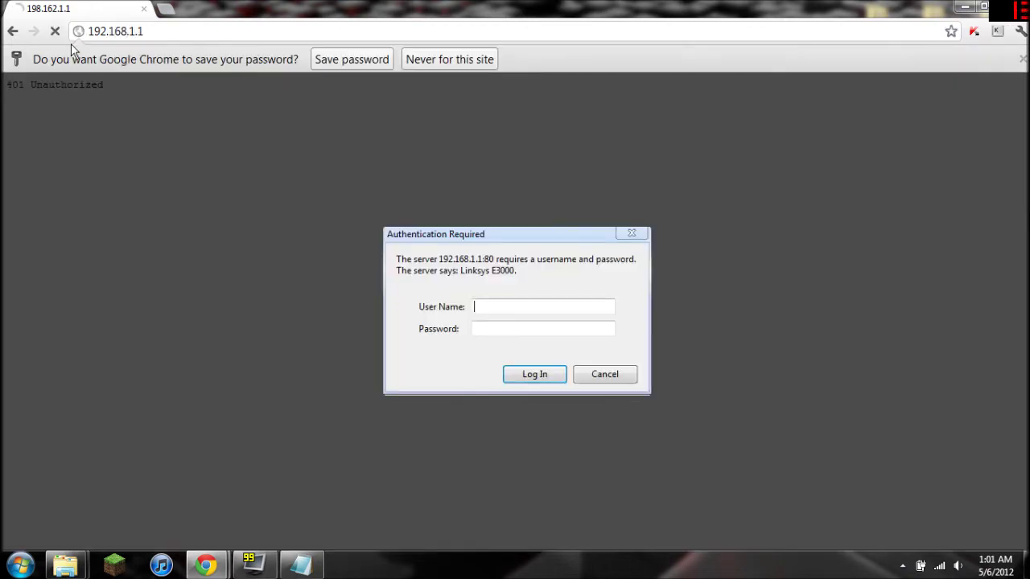
Step: Decline Chrome's save-password offer and scroll through the Basic Setup page's DHCP settings
left_click(439, 60)
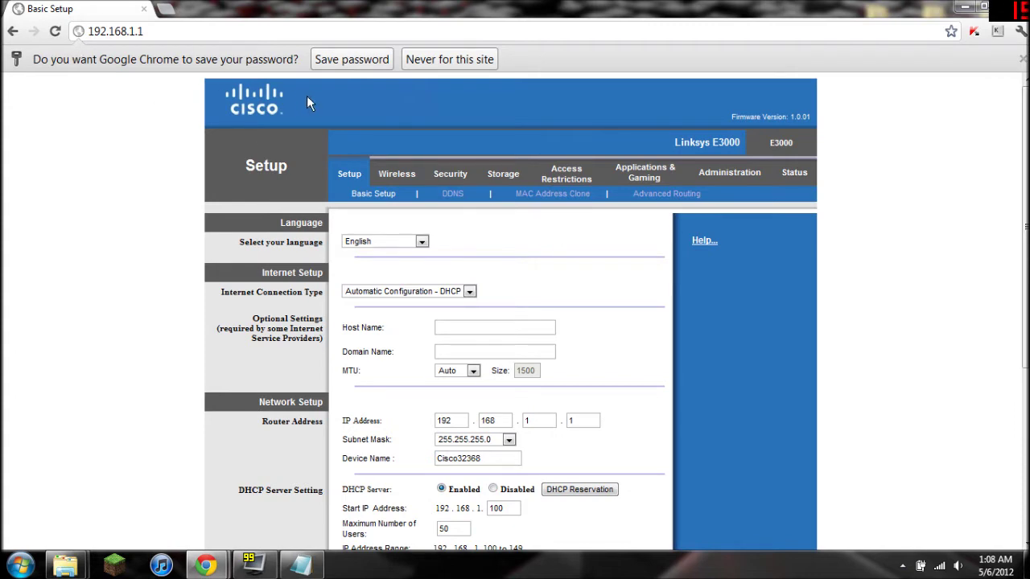
left_click(366, 62)
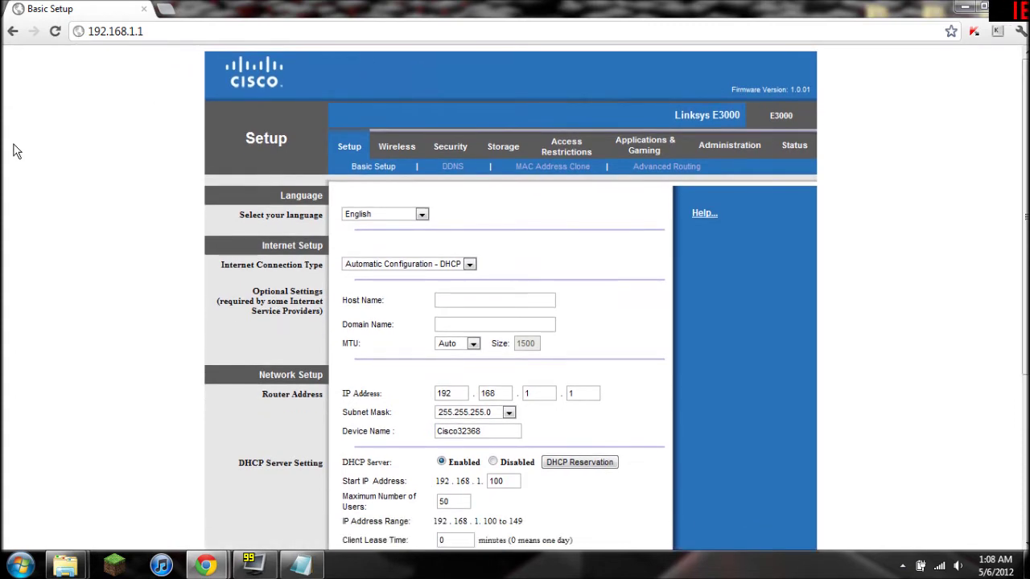
scroll(17, 151, "down", 2)
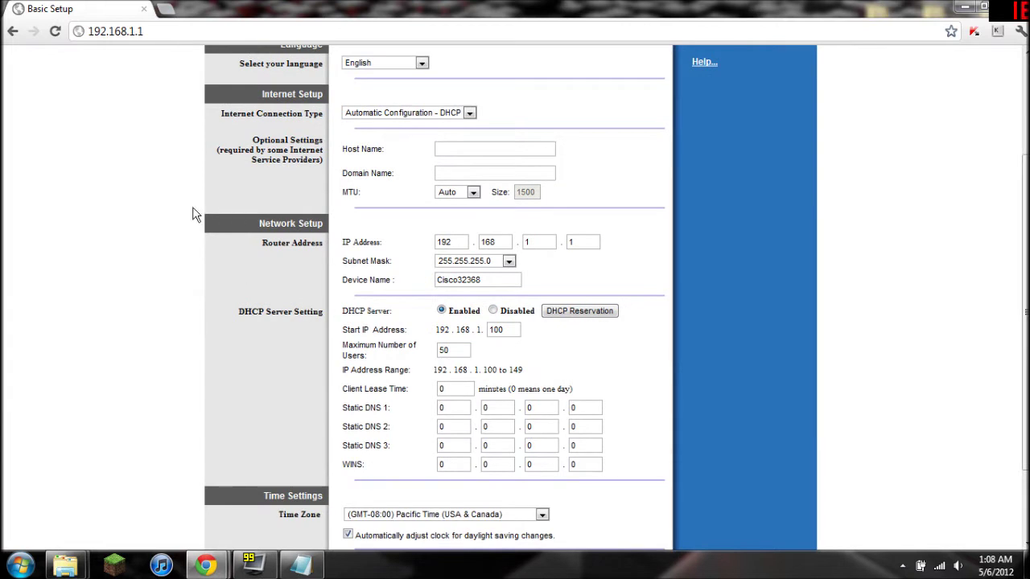
scroll(193, 211, "up", 2)
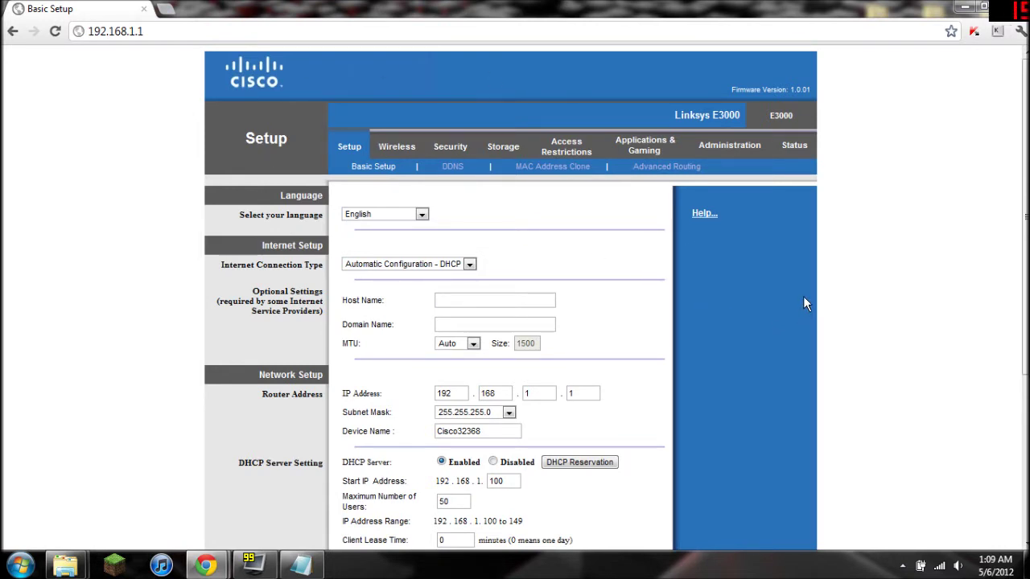
left_click(665, 153)
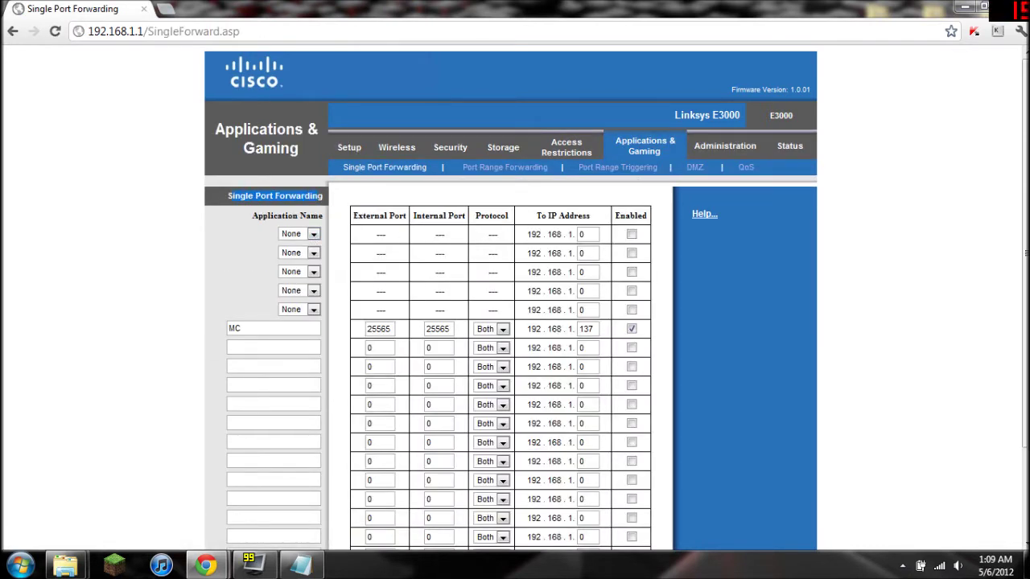
left_click_drag(228, 195, 324, 196)
scroll(397, 298, "down", 2)
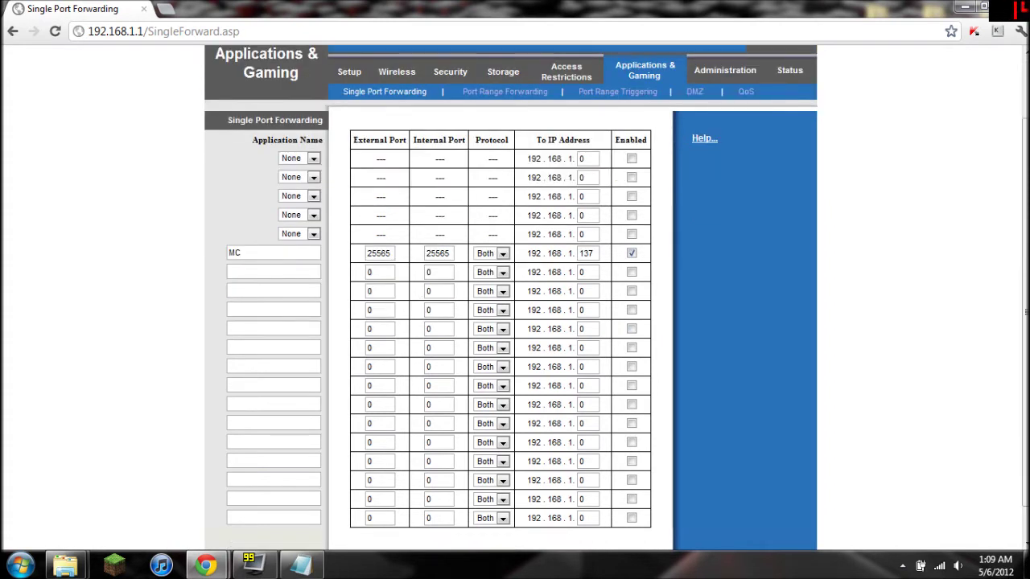
double_click(234, 253)
key("Tab")
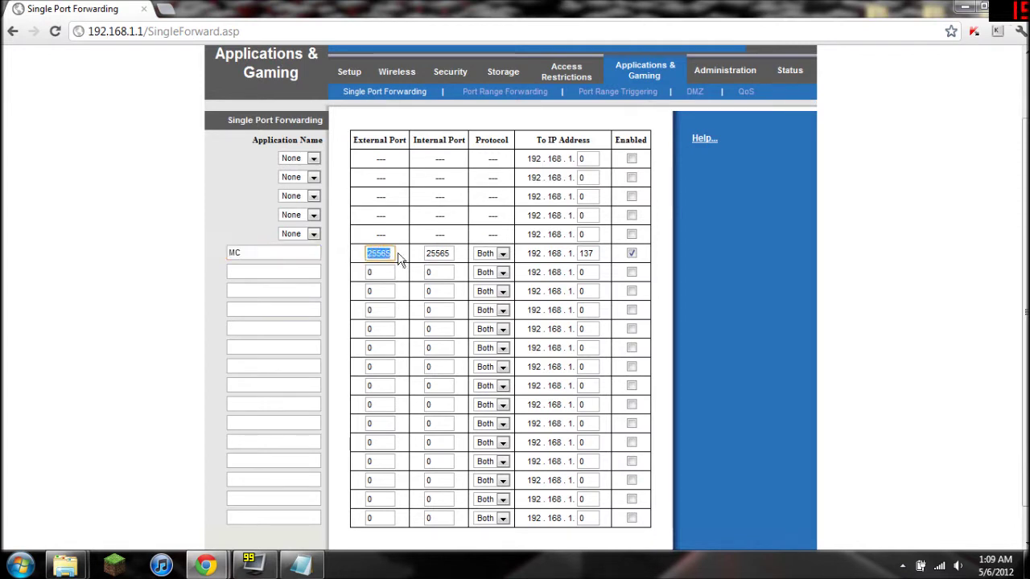
key("Tab")
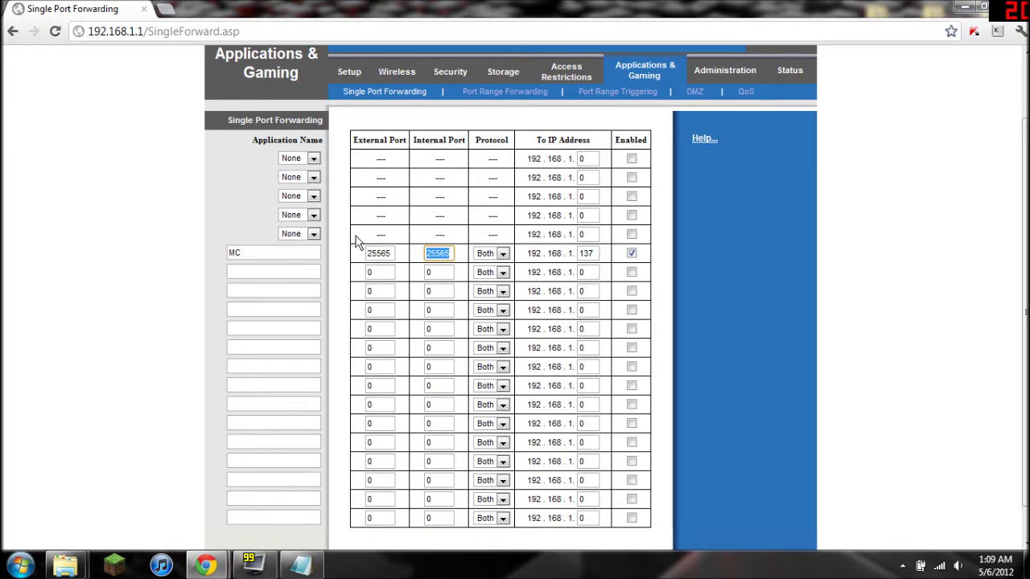
key("shift+Tab")
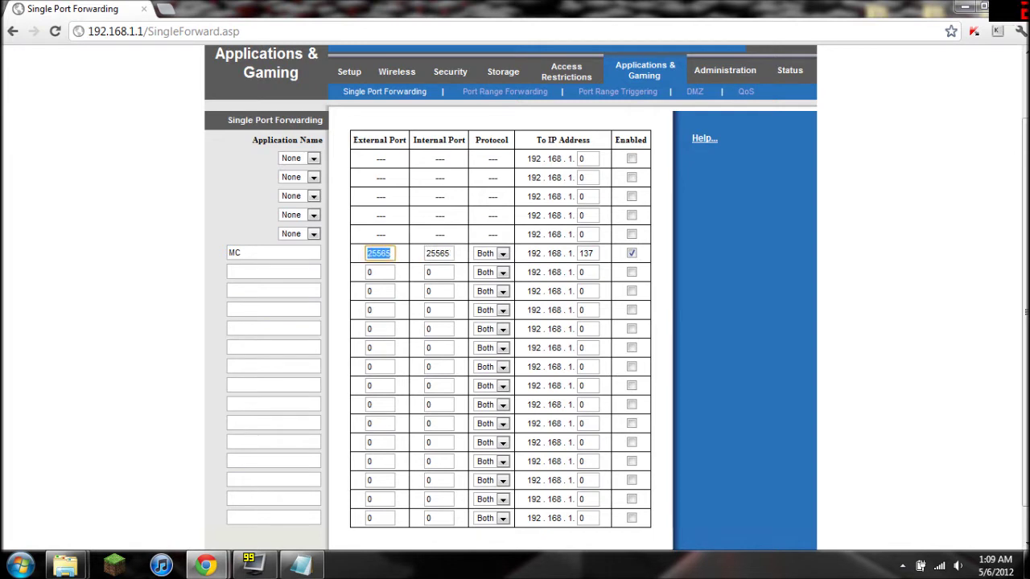
left_click(387, 240)
mouse_move(367, 253)
left_mouse_down()
mouse_move(389, 253)
mouse_move(366, 254)
left_mouse_up()
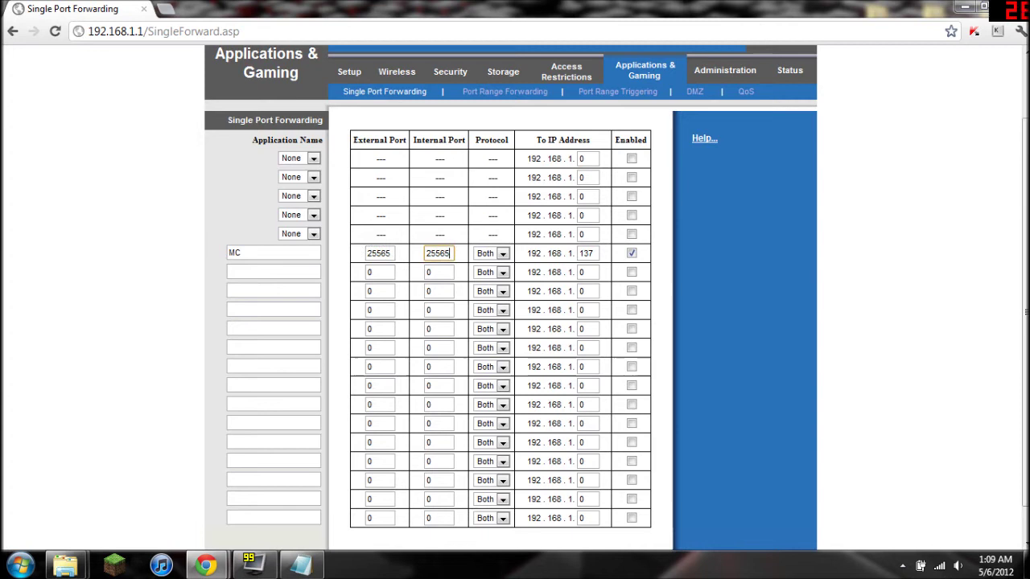
double_click(438, 253)
left_click(560, 263)
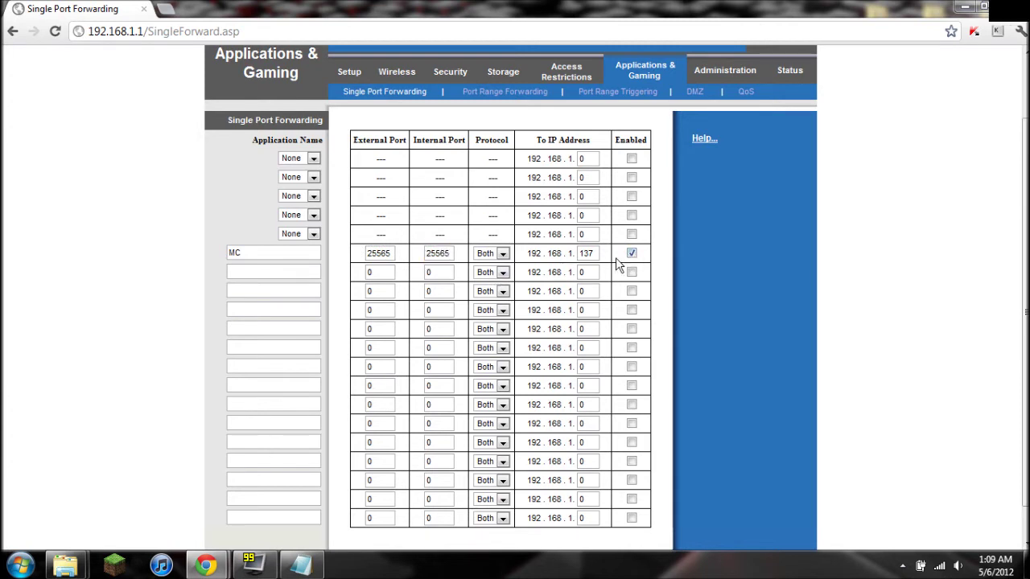
left_click_drag(596, 253, 582, 253)
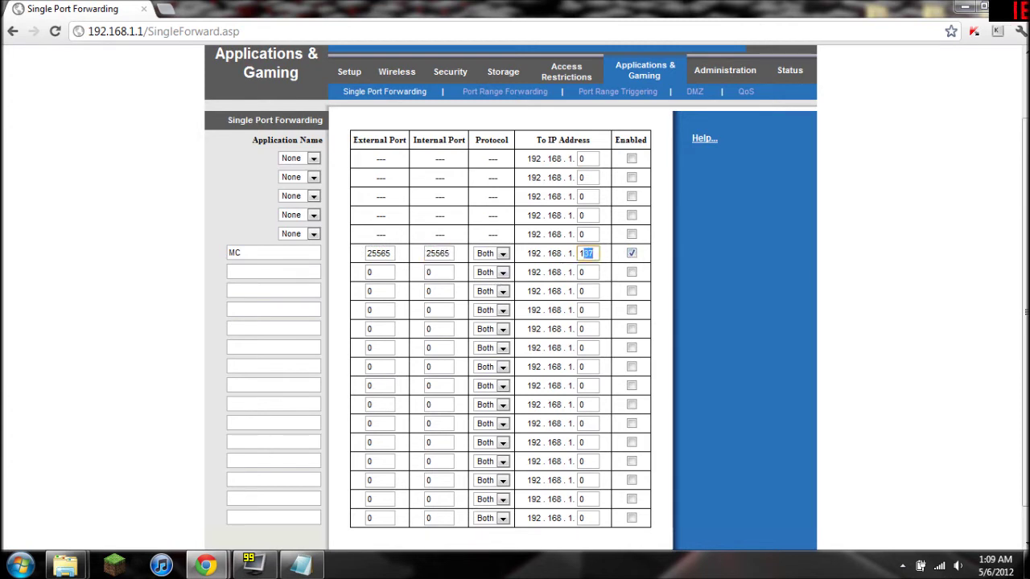
left_click(581, 253)
scroll(423, 274, "up", 1)
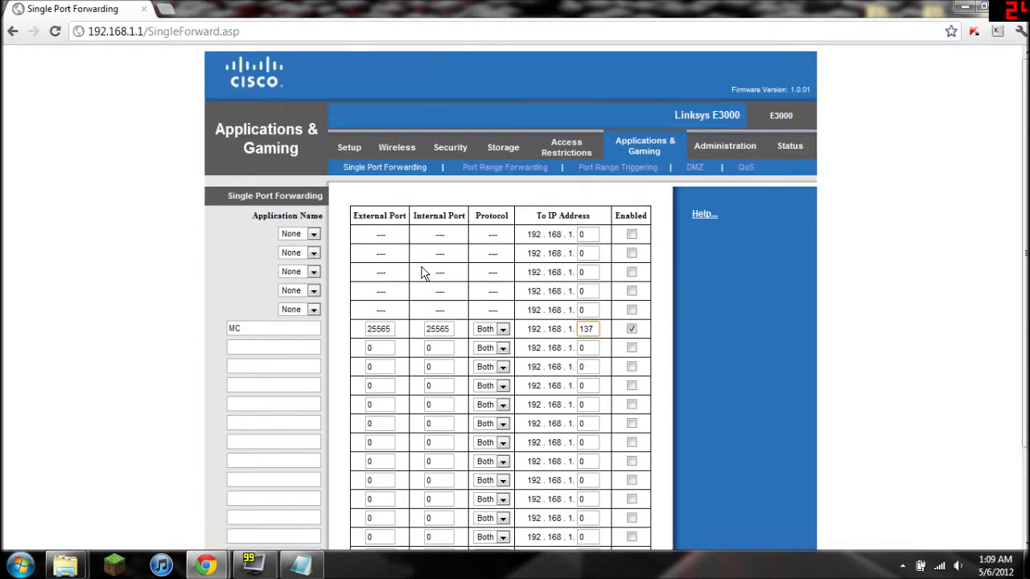
scroll(425, 278, "down", 3)
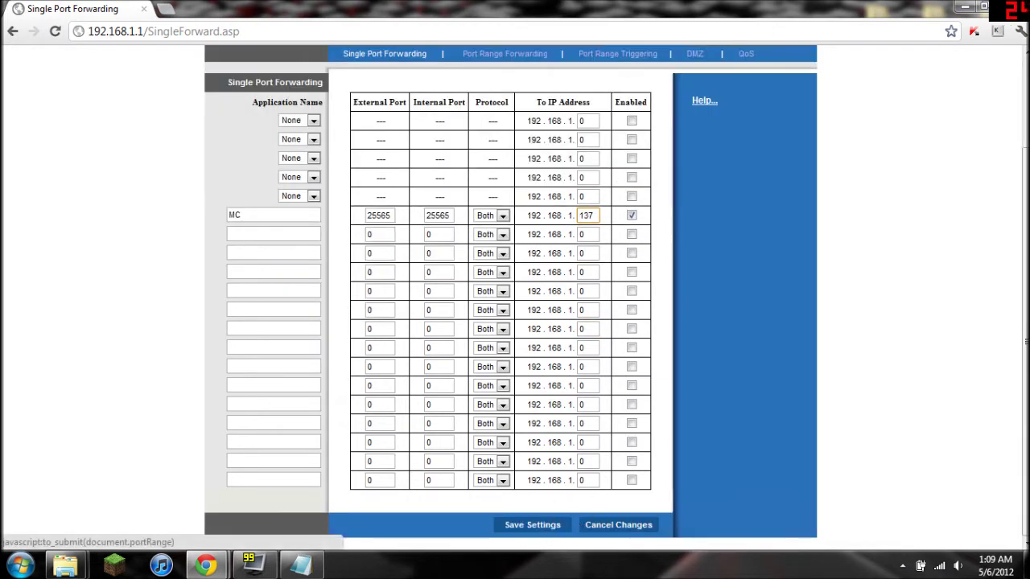
Step: Look up and copy the public IP 68.55.182.158 on ipchicken.com, then close Chrome
key("super+d")
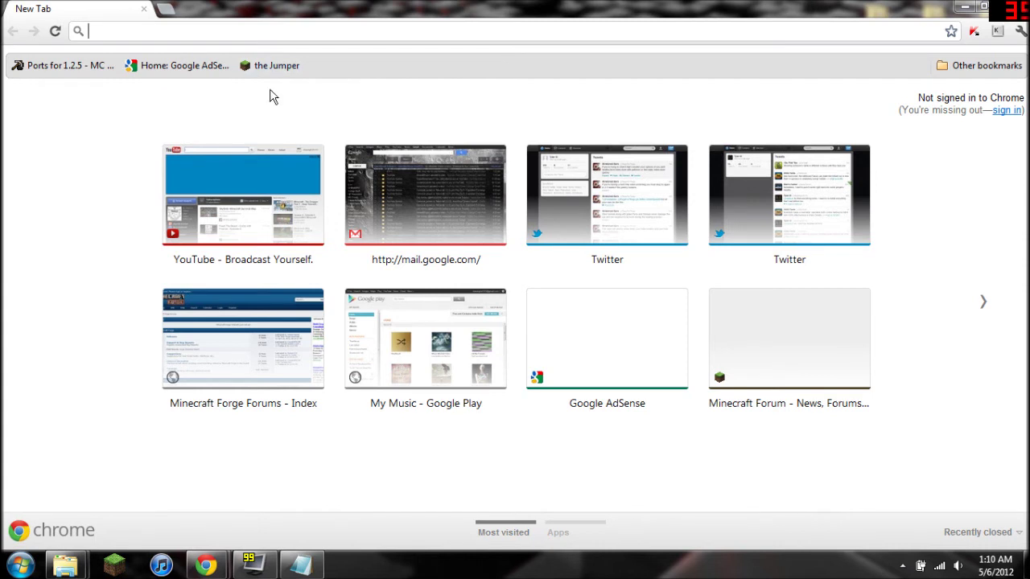
type("ipchi")
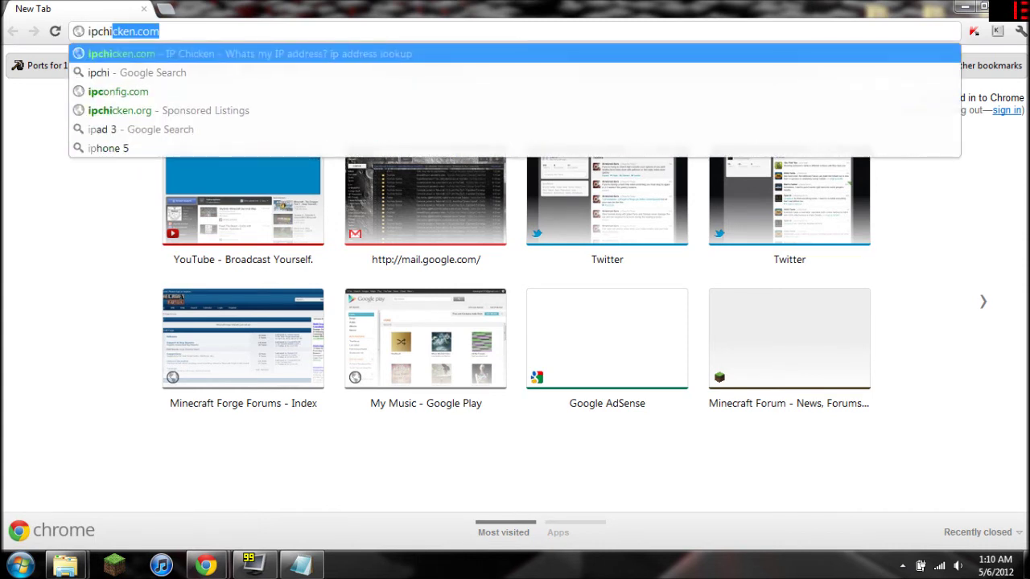
type("cken.com")
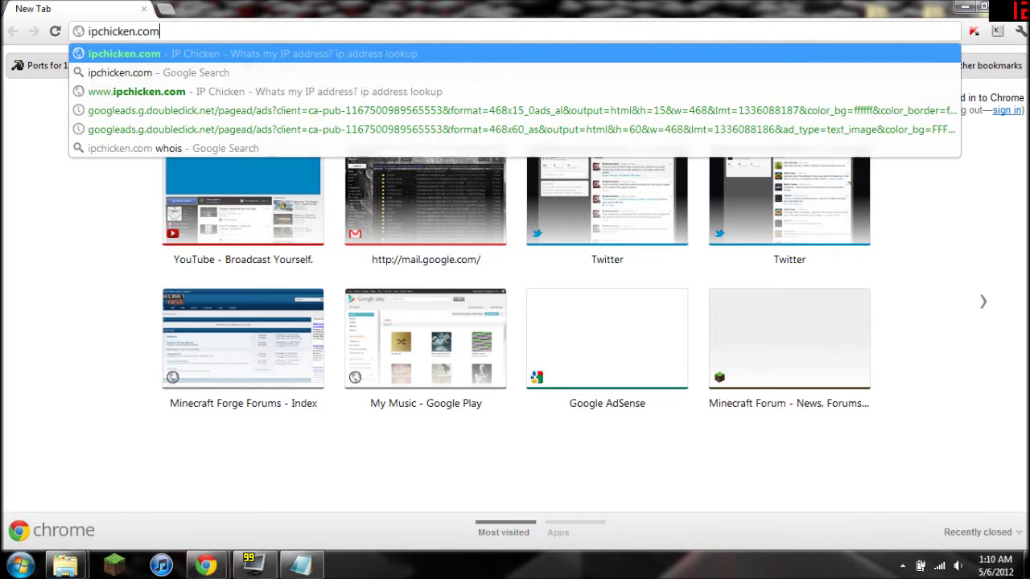
key("BackSpace")
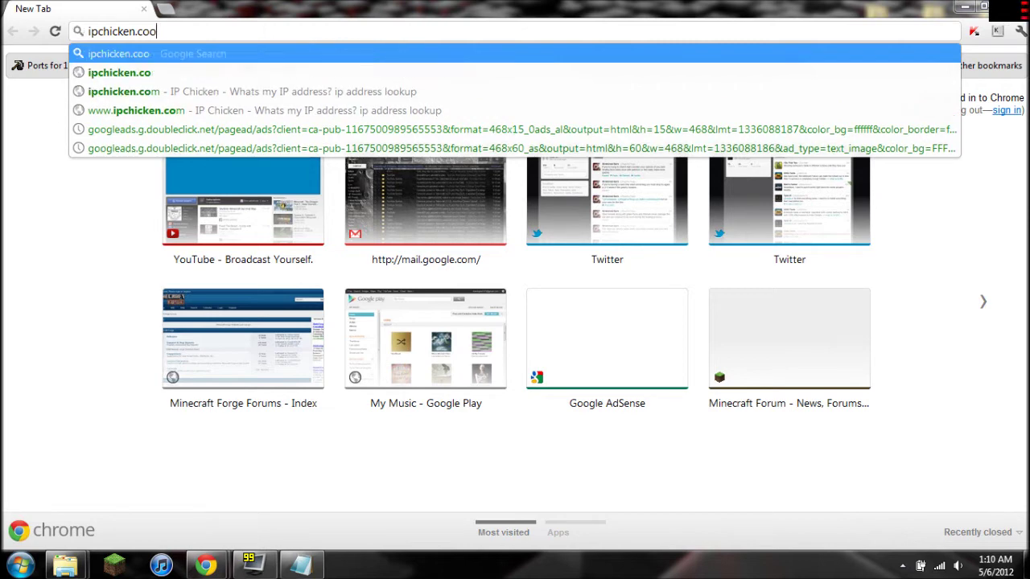
type("m")
key("Return")
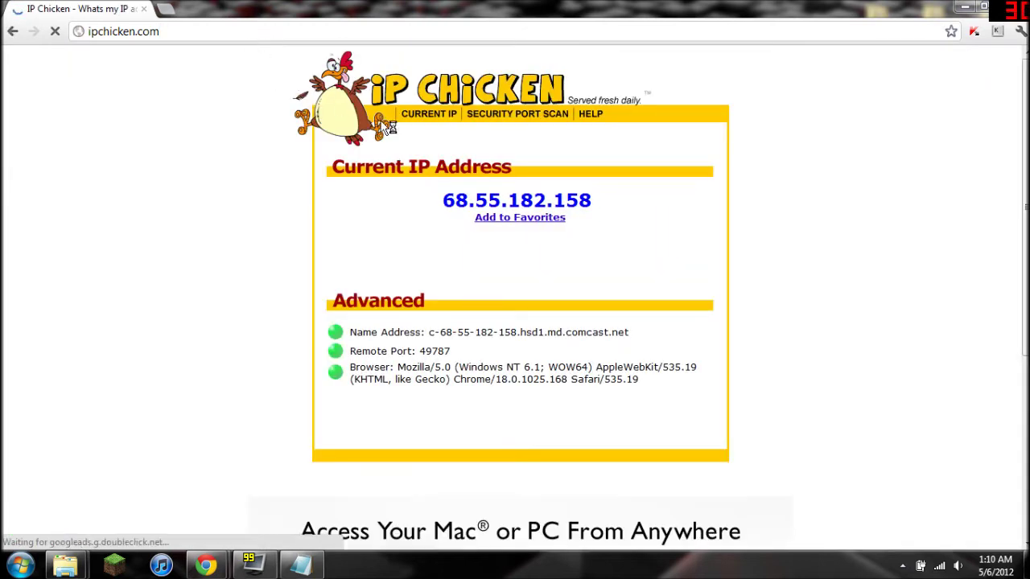
left_click_drag(443, 201, 592, 201)
key("ctrl+c")
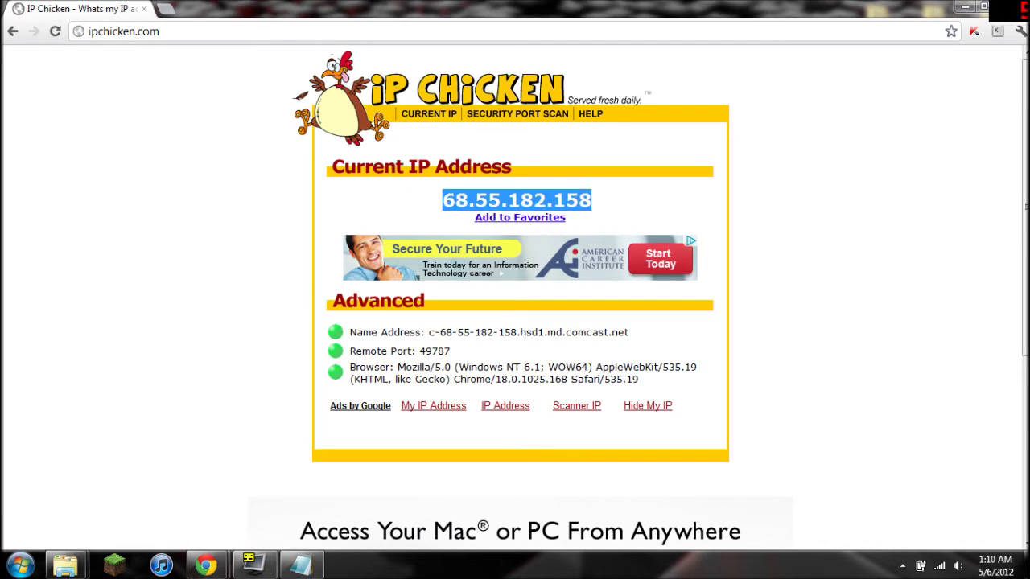
left_click(984, 7)
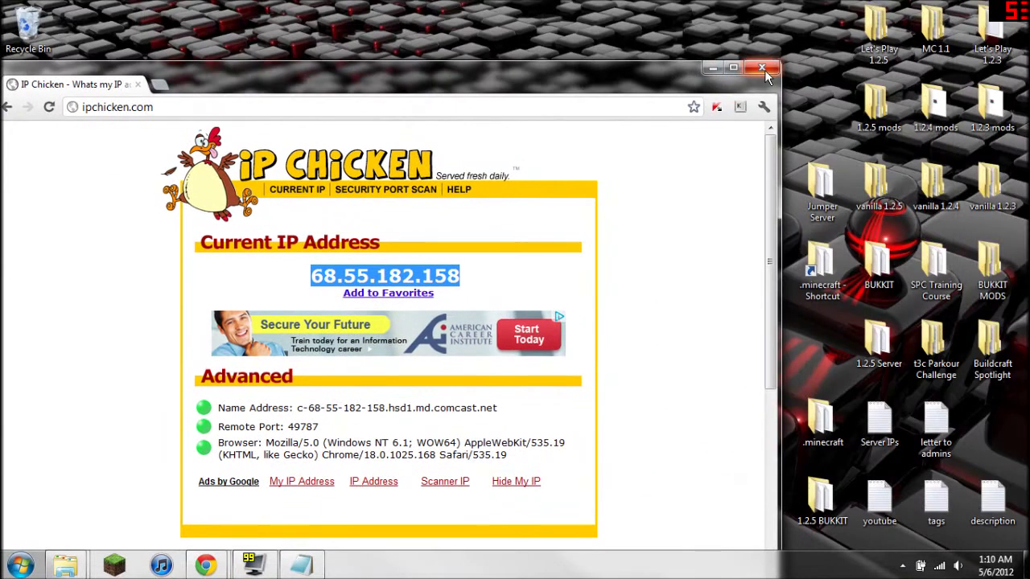
left_click(764, 69)
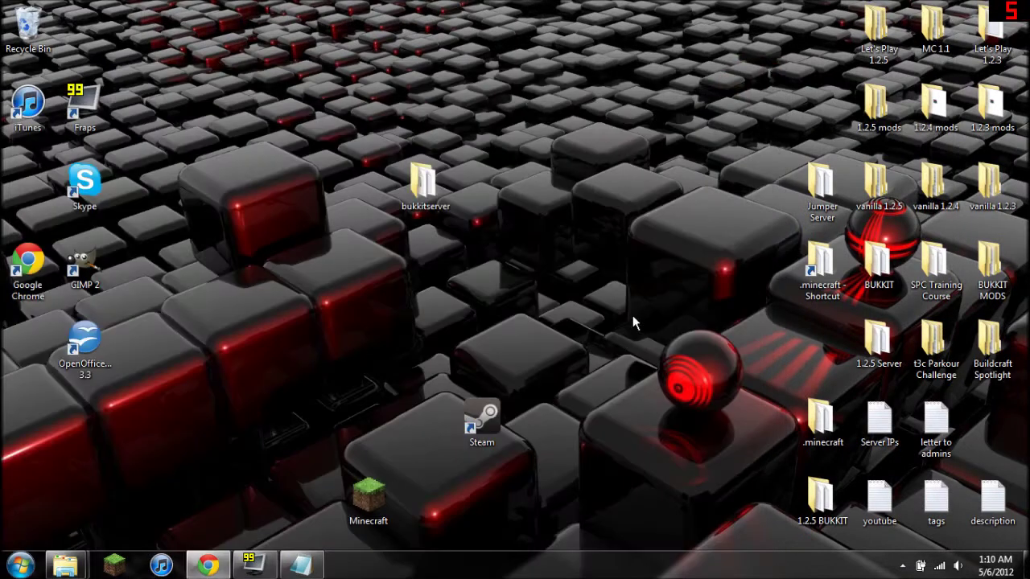
Step: Launch Minecraft, log in, and go to the Multiplayer server list
double_click(378, 505)
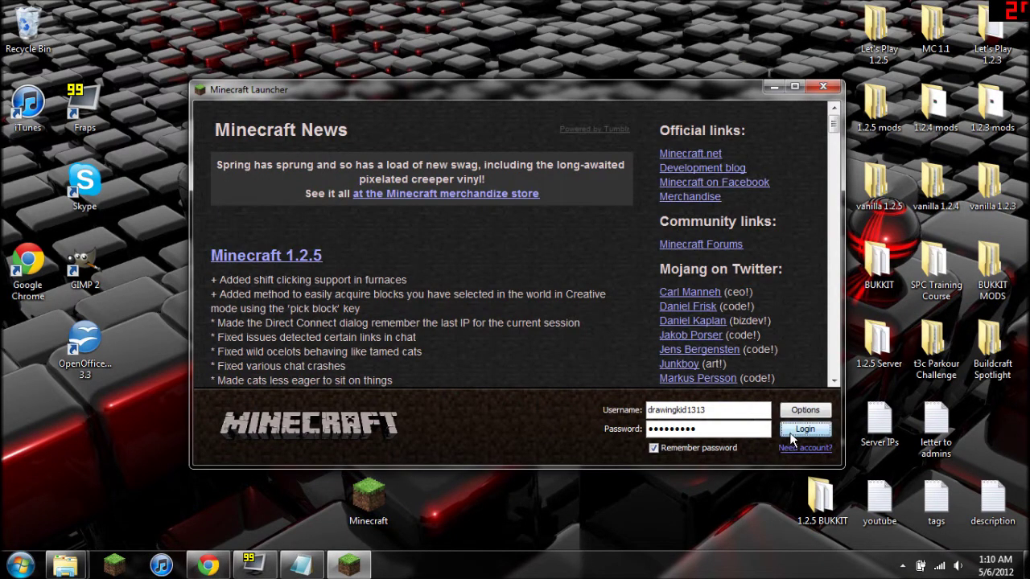
left_click(801, 429)
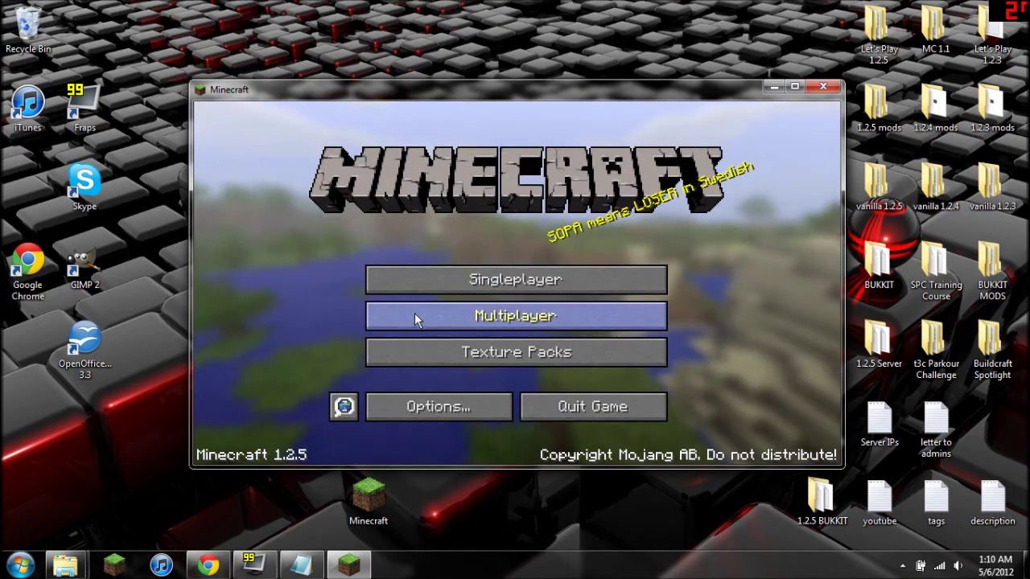
left_click(417, 319)
left_click(571, 400)
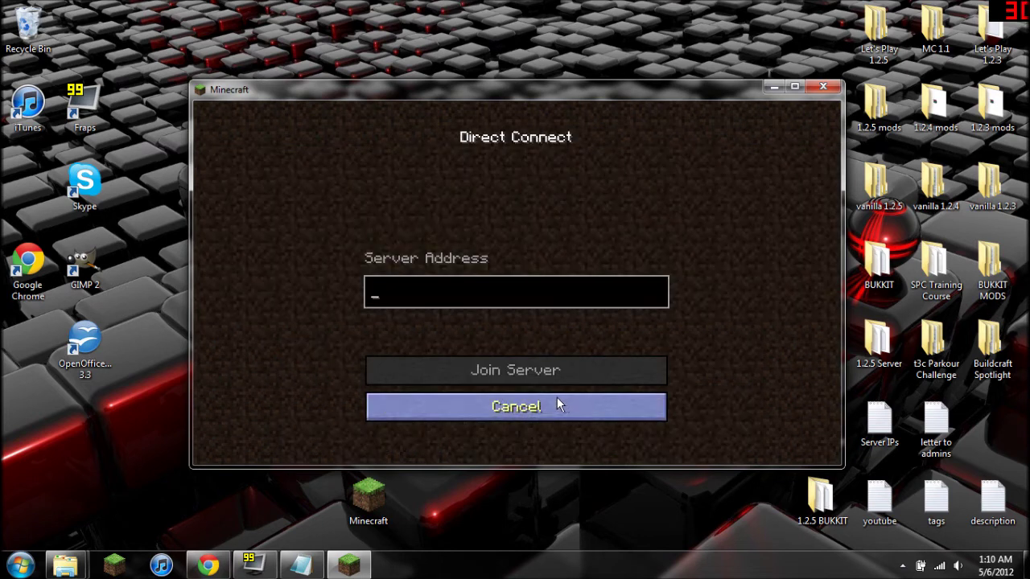
left_click(544, 403)
Step: Add a server entry with the address 68.55.182.158:25565
left_click(630, 402)
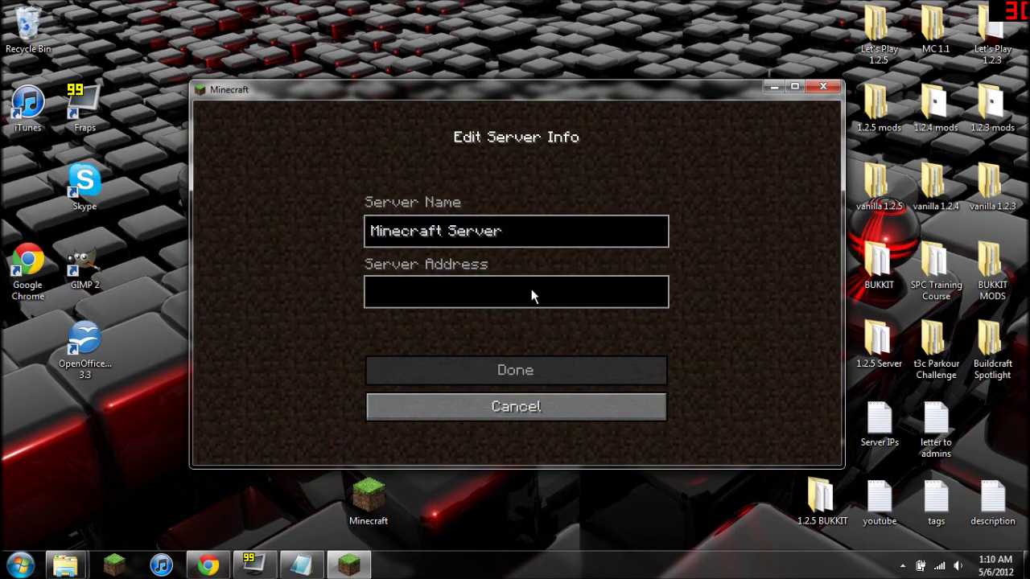
key("ctrl+v")
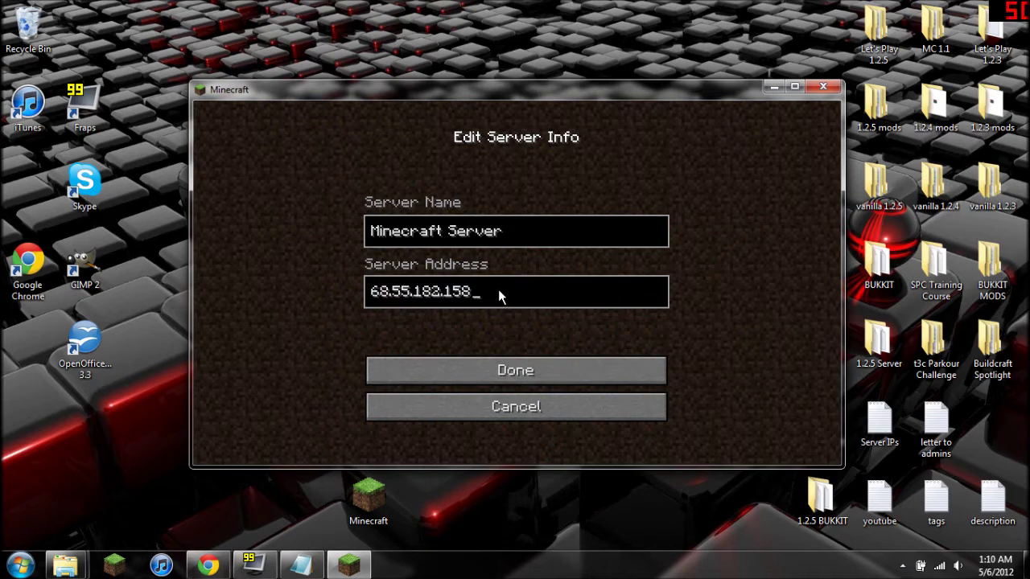
type(":25565")
left_click(492, 364)
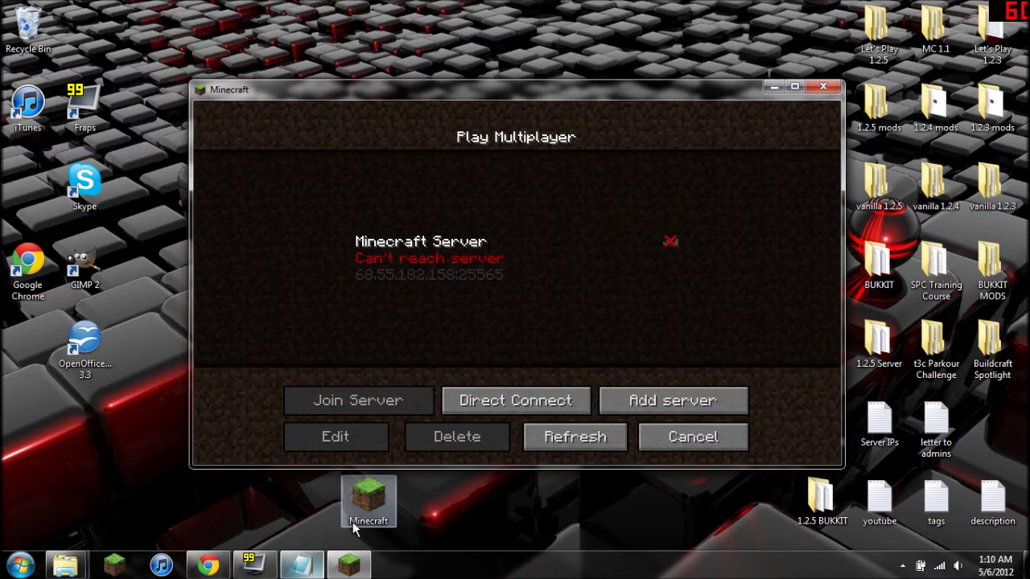
Step: Start the CraftBukkit server by running the RUN batch file in bukkitserver
left_click(771, 87)
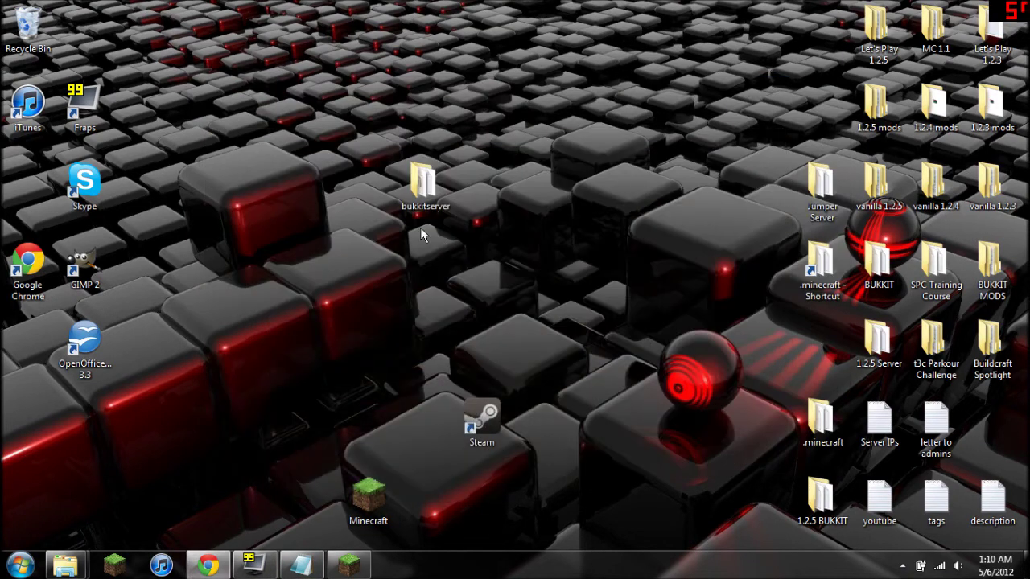
double_click(425, 181)
left_click(263, 376)
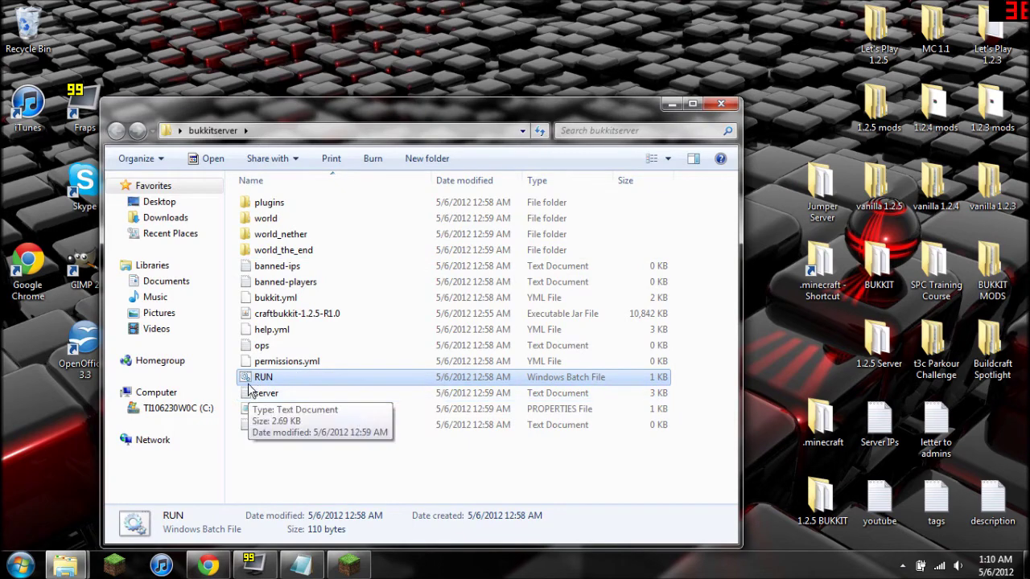
double_click(372, 376)
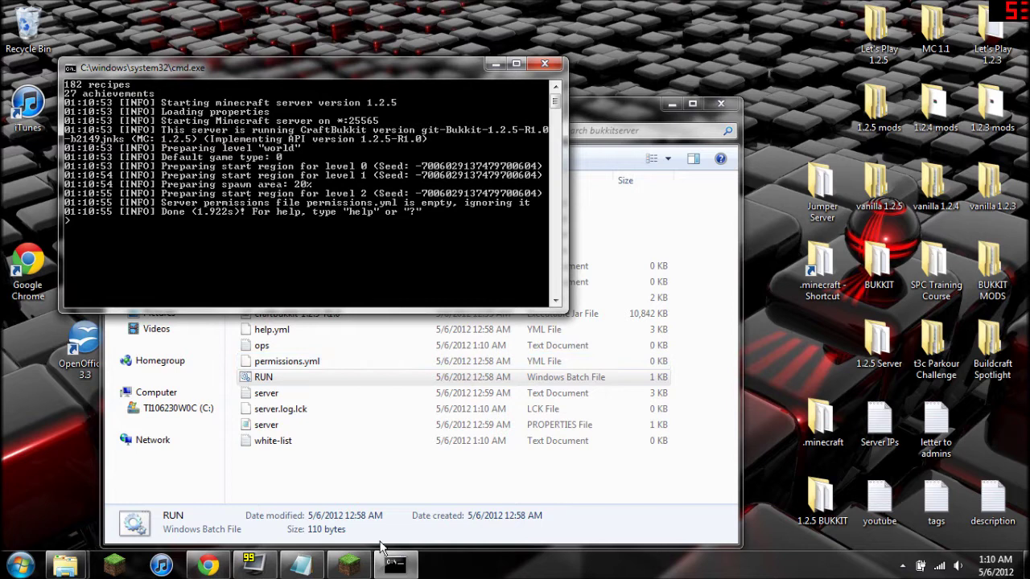
Step: Join the server from the refreshed multiplayer list, then disconnect and quit Minecraft
left_click(349, 566)
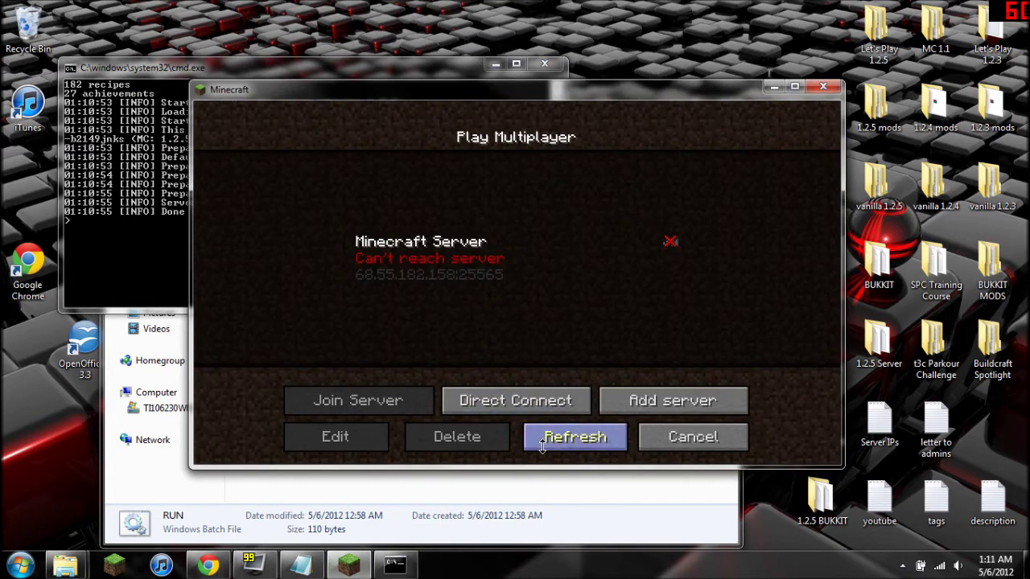
left_click(567, 454)
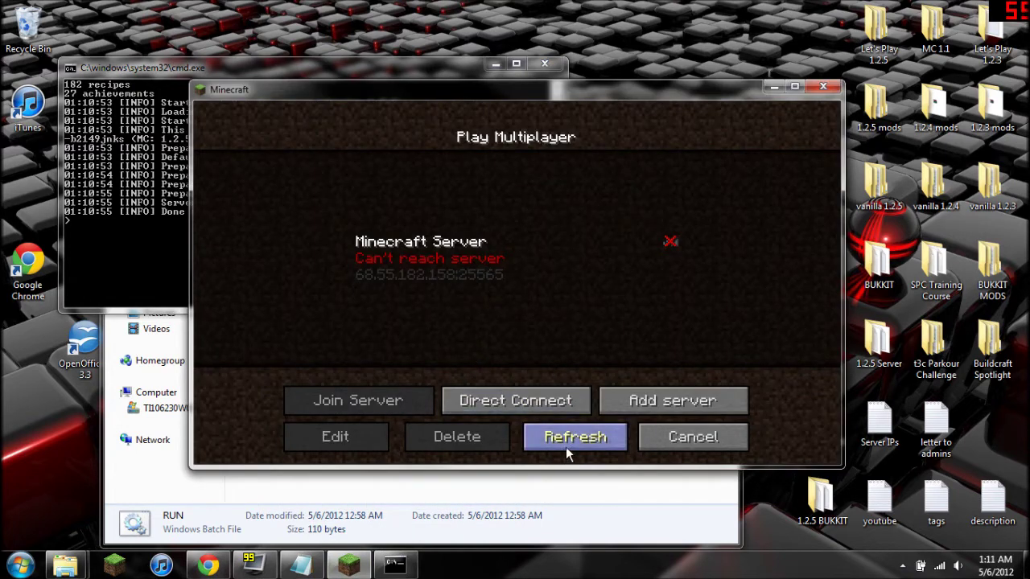
double_click(460, 274)
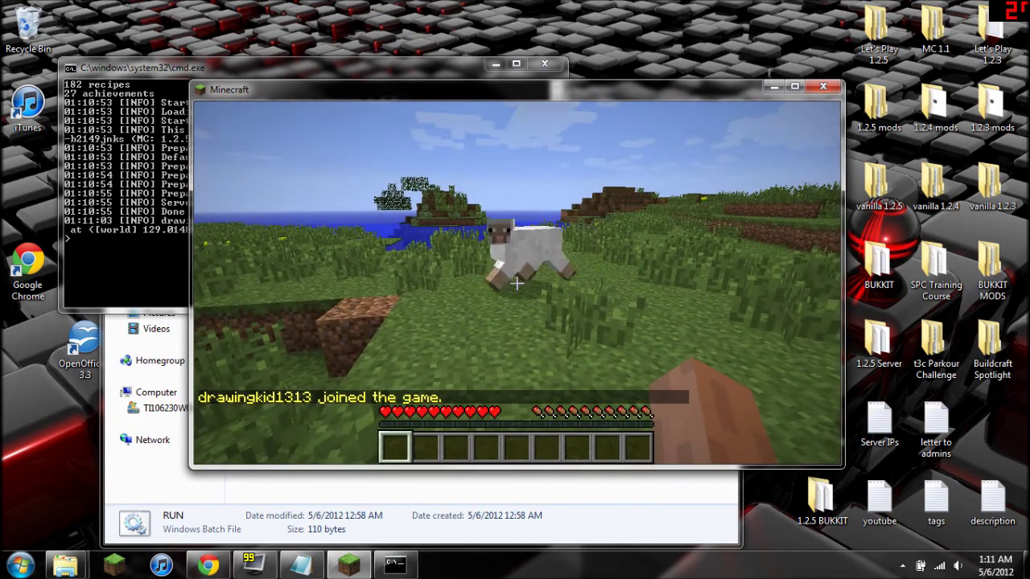
key("Escape")
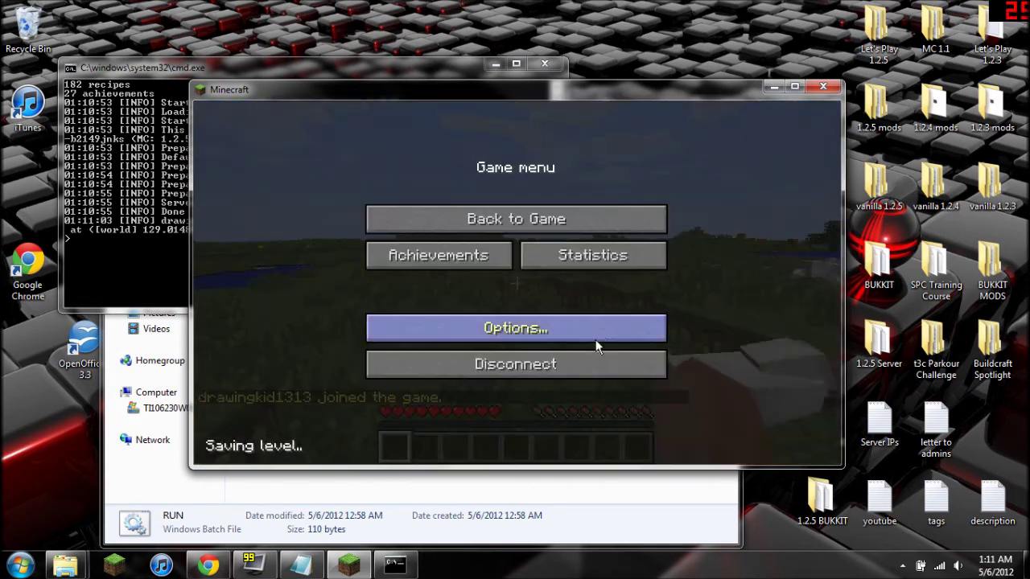
left_click(599, 362)
left_click(826, 88)
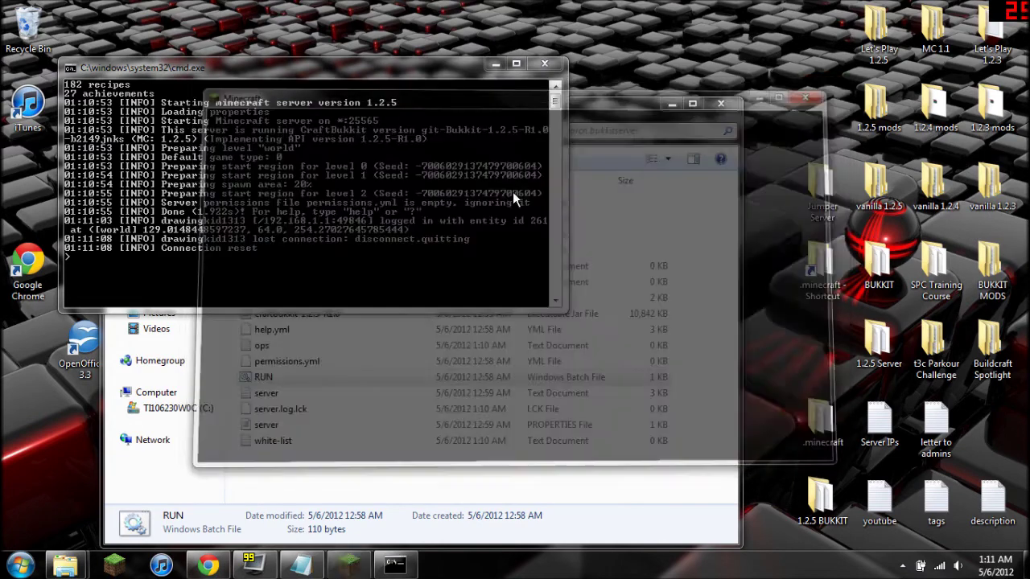
left_click(544, 64)
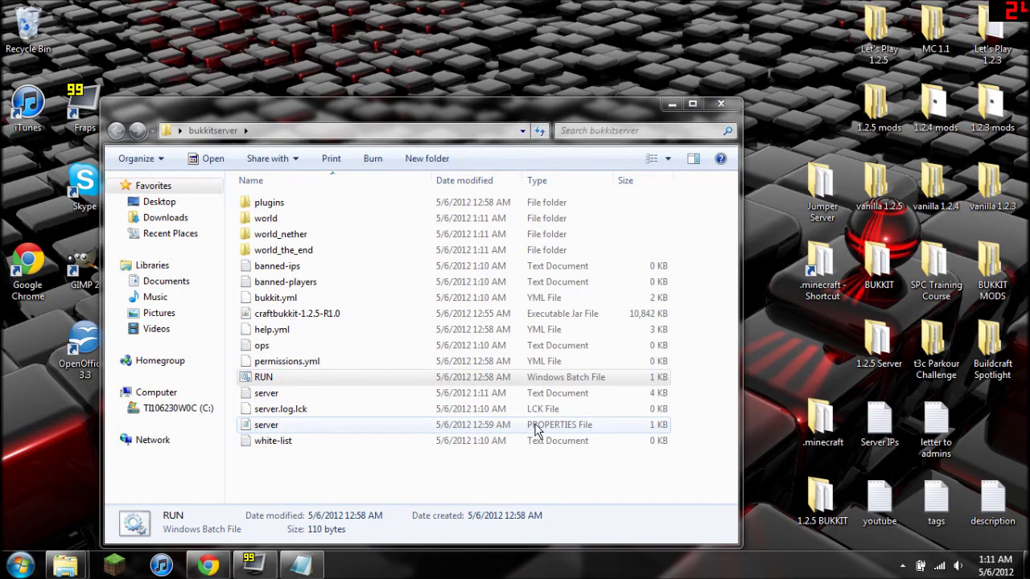
left_click(255, 428)
double_click(255, 428)
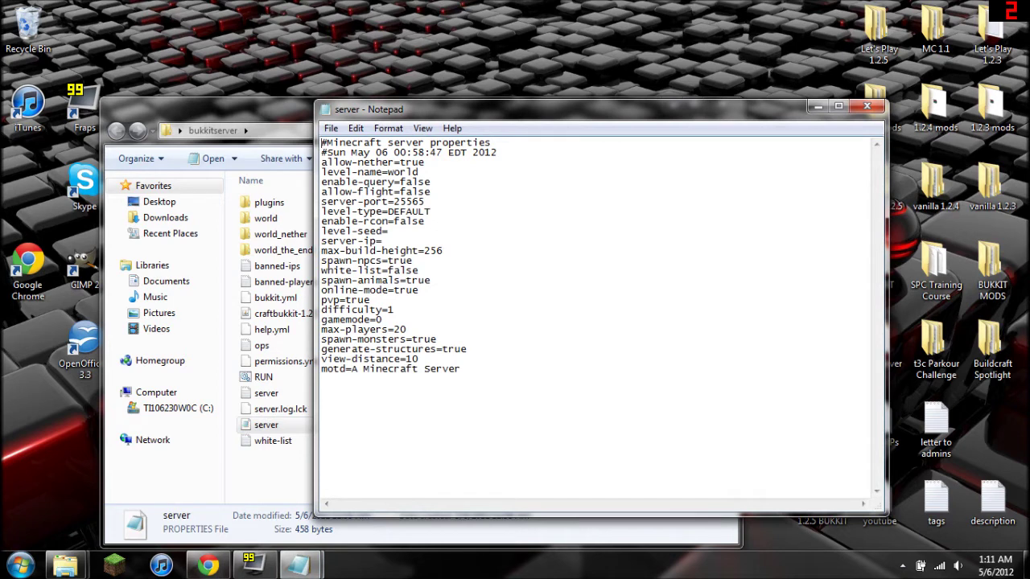
left_click_drag(413, 261, 395, 290)
left_click_drag(345, 299, 366, 299)
left_click_drag(431, 192, 399, 191)
key("alt+Tab")
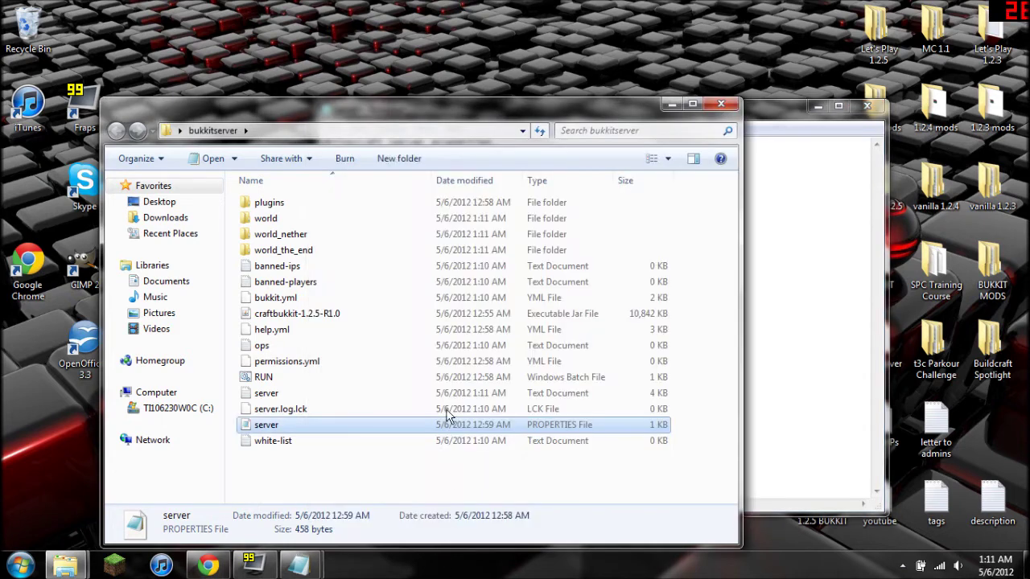
key("alt+Tab")
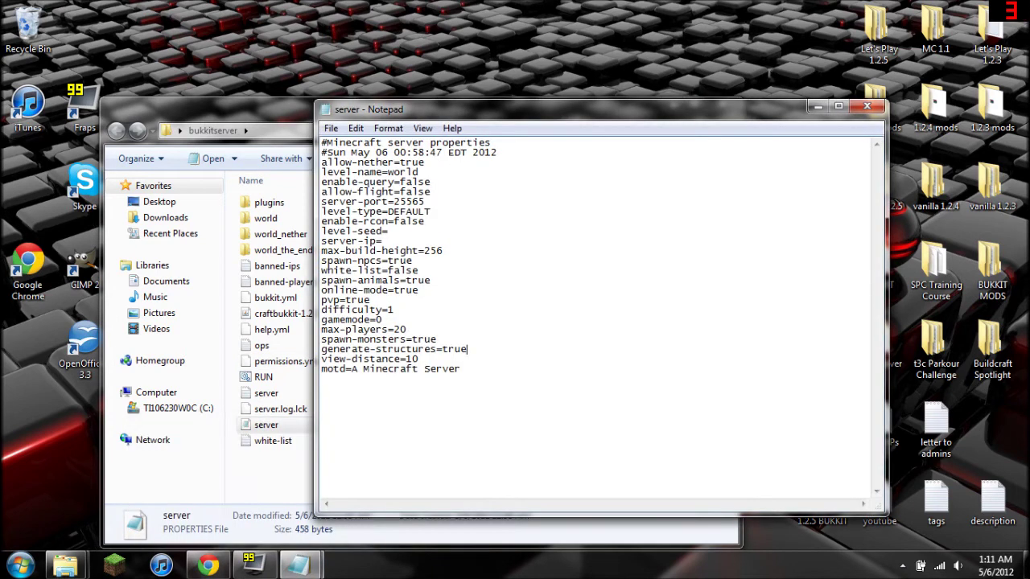
left_click_drag(321, 368, 448, 369)
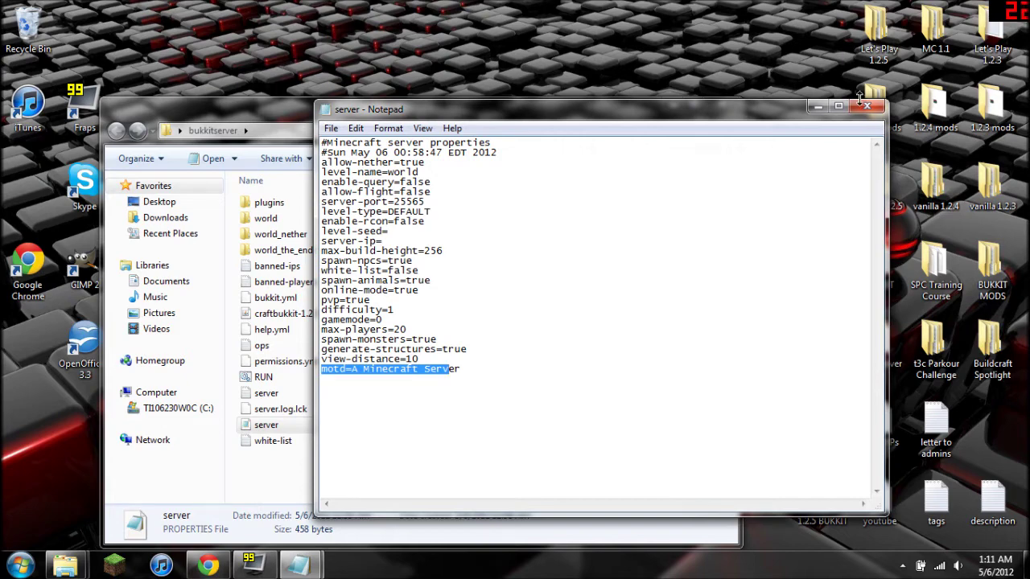
left_click(867, 107)
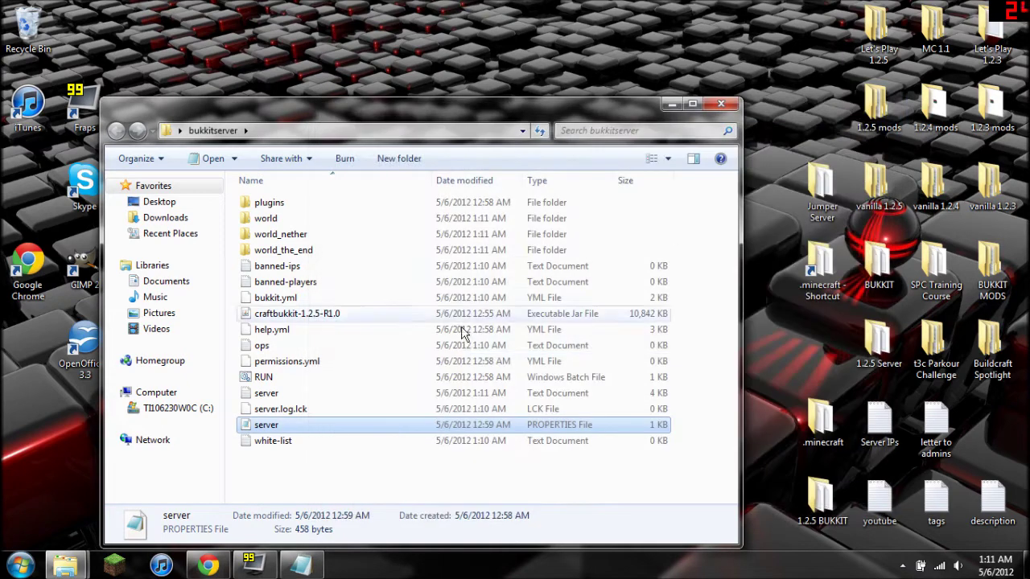
Step: Check that the banned-ips and banned-players lists are empty
double_click(273, 270)
left_click(867, 106)
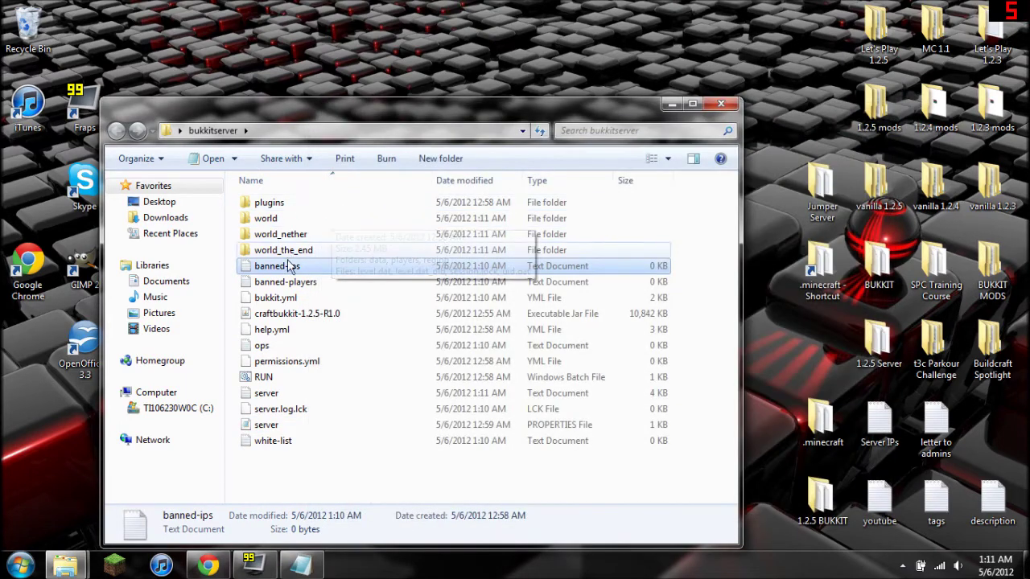
double_click(283, 282)
left_click(867, 106)
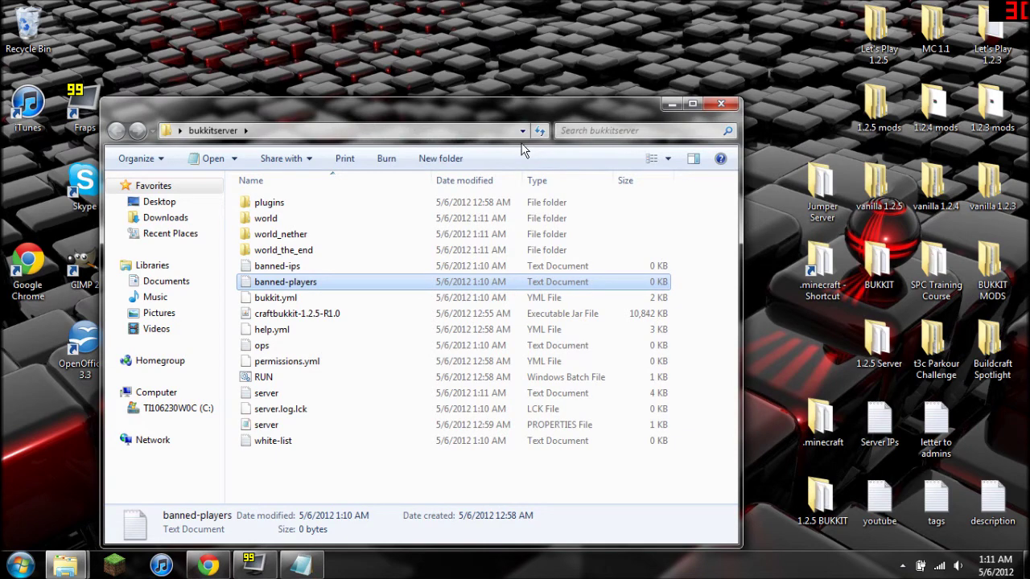
Step: Enter the player's username in the ops file and save it
double_click(261, 345)
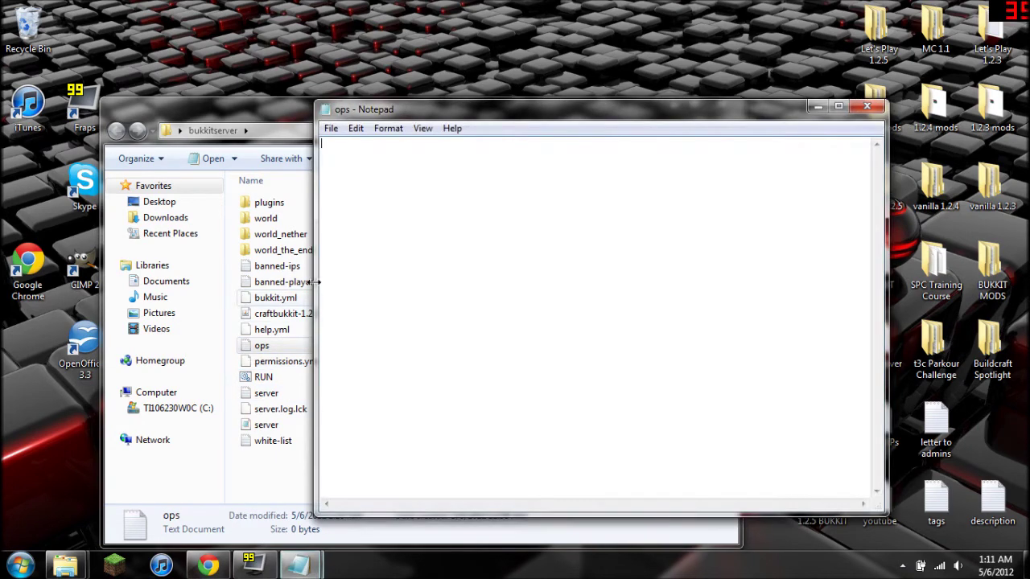
type("drawin")
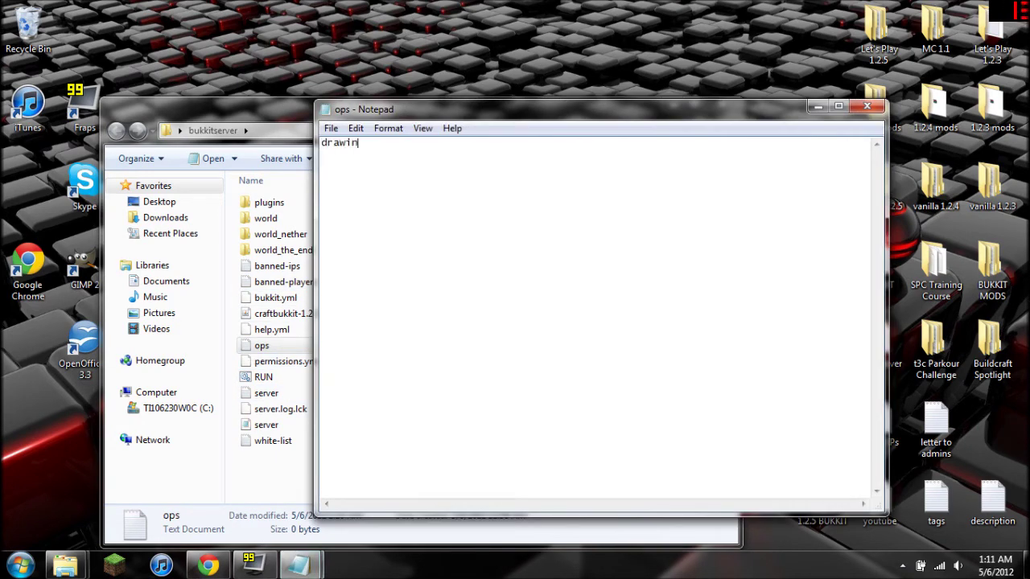
type("g1313")
key("ctrl+s")
left_click(867, 111)
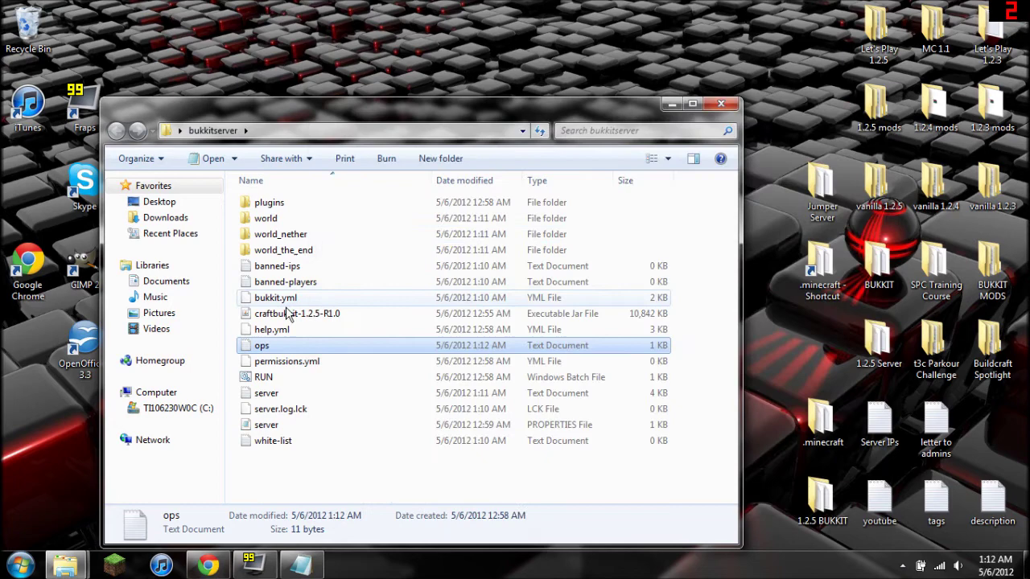
double_click(274, 442)
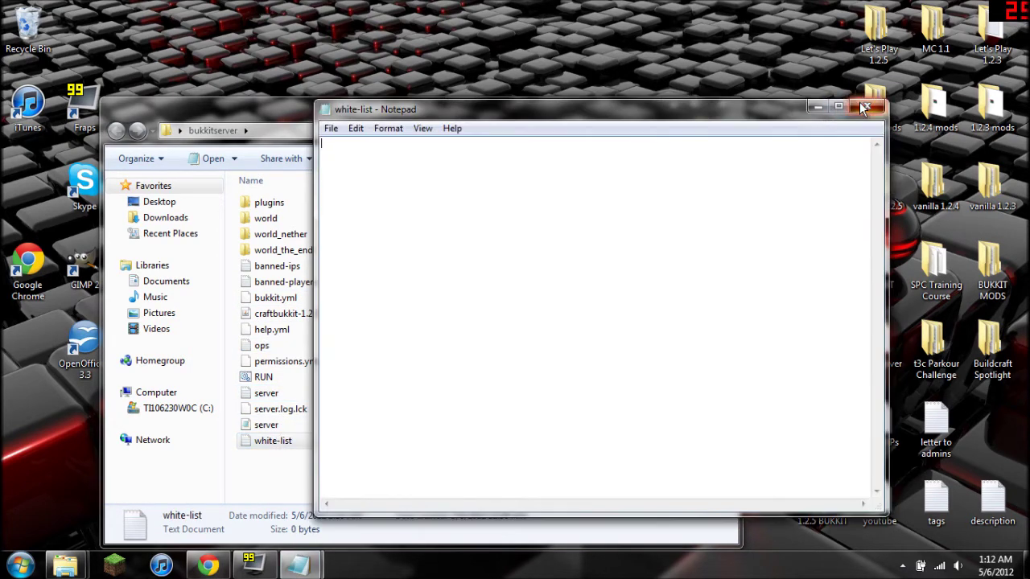
Step: Close the white-list and browse down the Ports for 1.2.5 wiki page
left_click(867, 106)
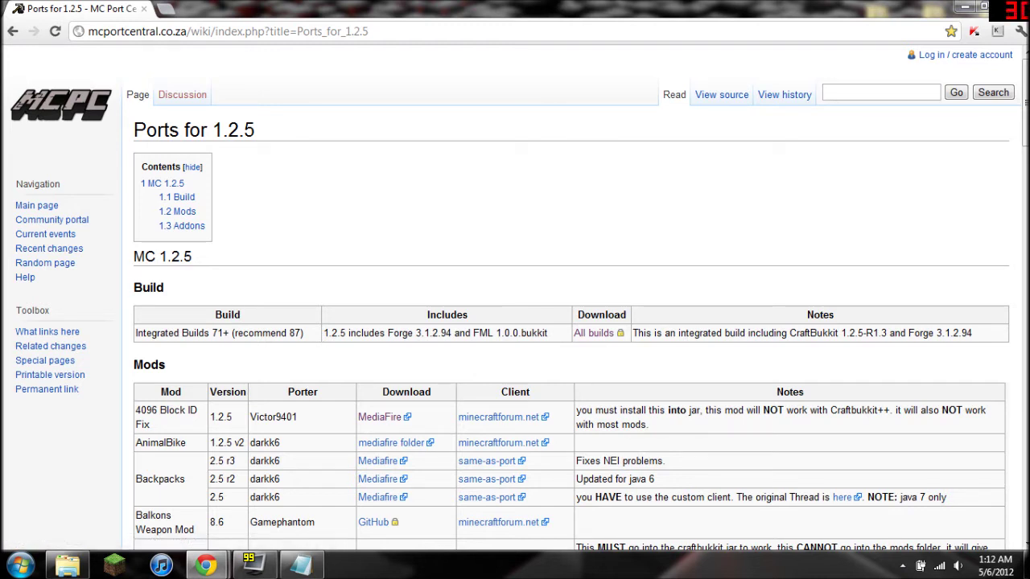
scroll(342, 196, "down", 2)
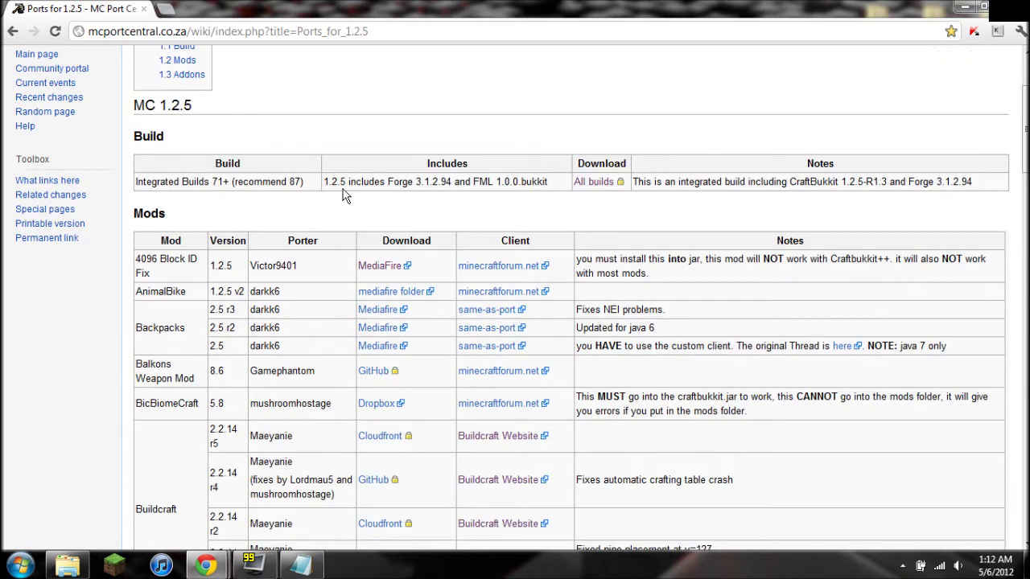
scroll(239, 231, "down", 2)
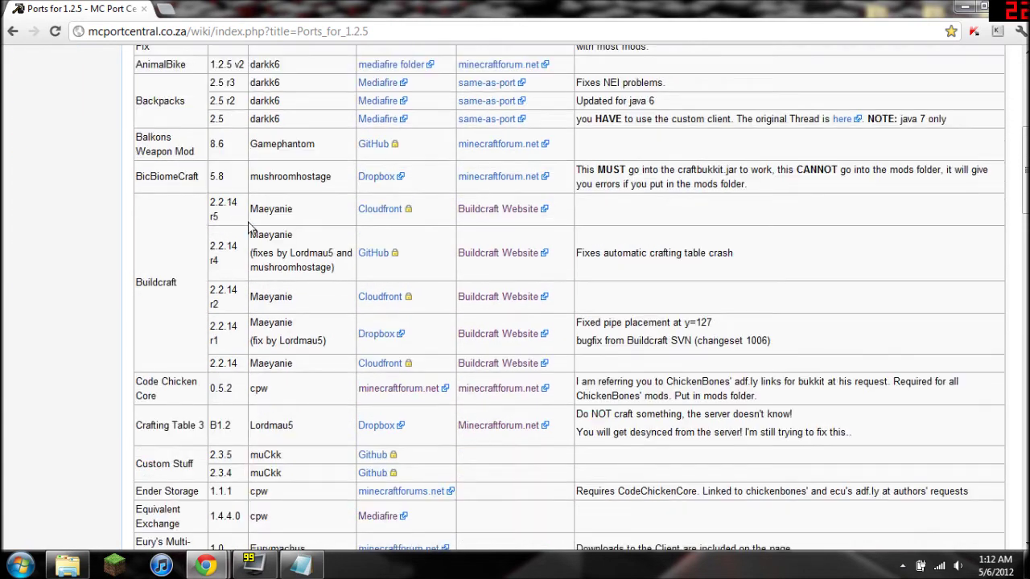
scroll(250, 229, "down", 2)
scroll(249, 229, "up", 2)
scroll(250, 229, "up", 3)
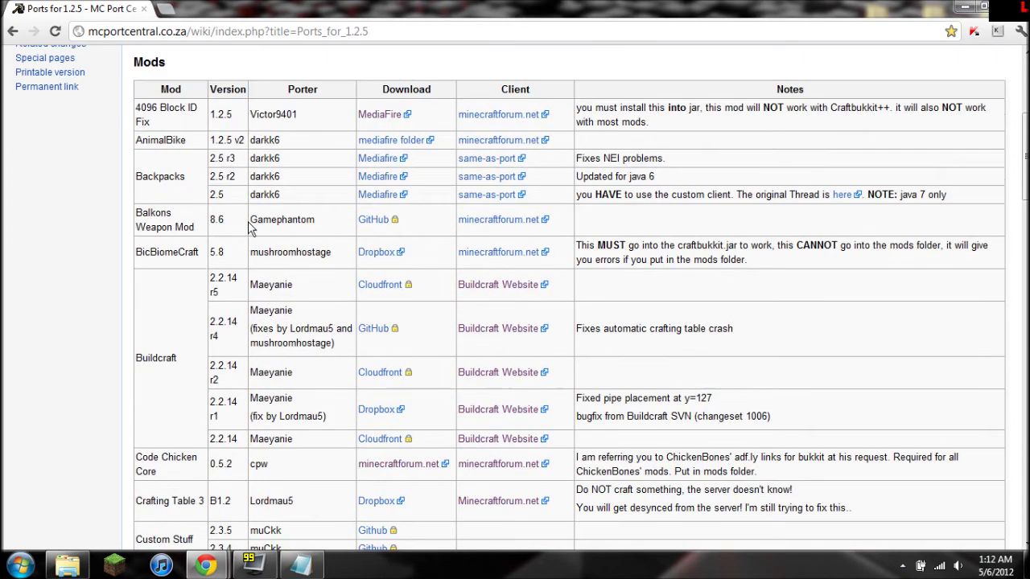
scroll(249, 229, "down", 1)
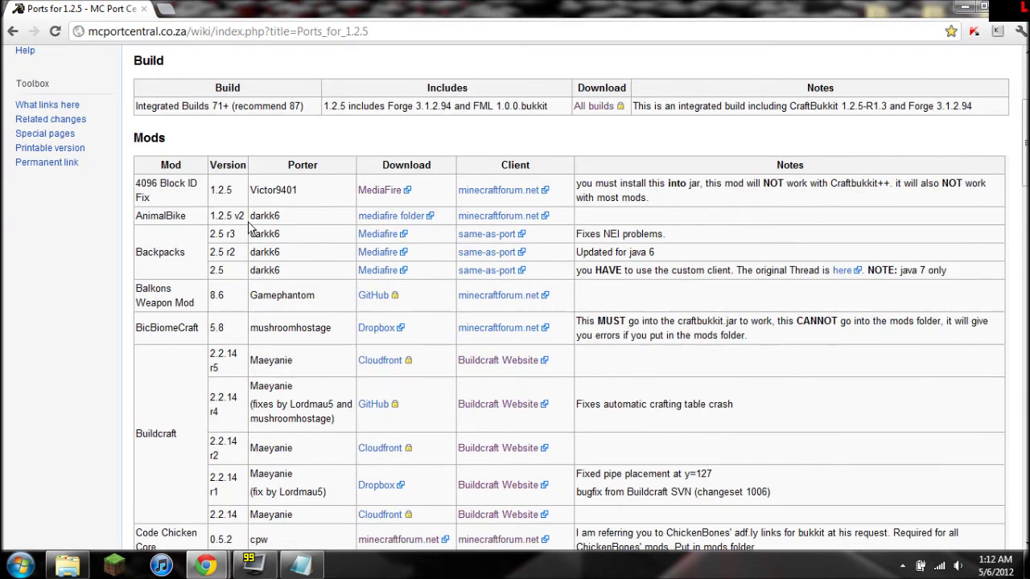
scroll(248, 230, "down", 2)
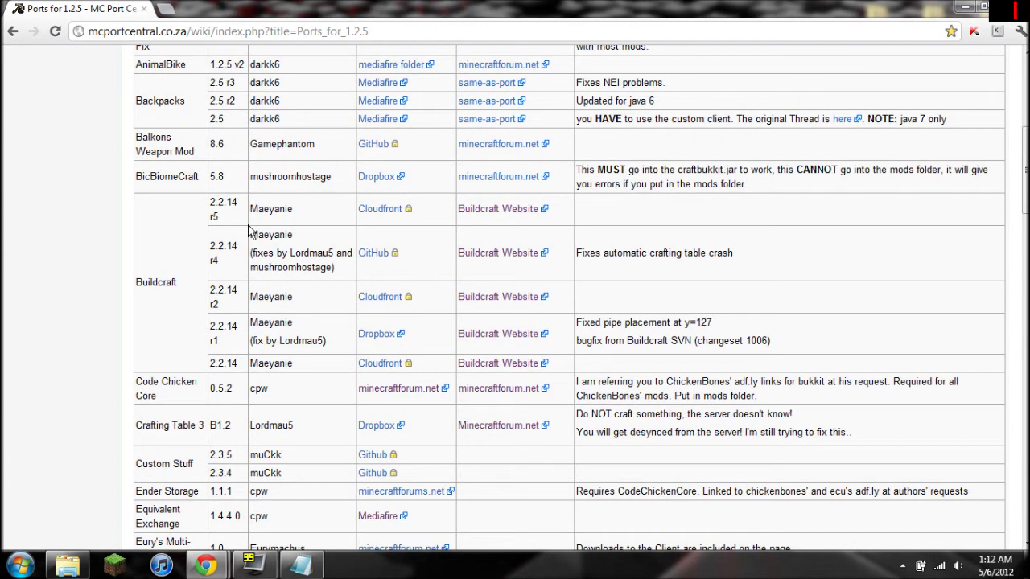
scroll(250, 232, "down", 1)
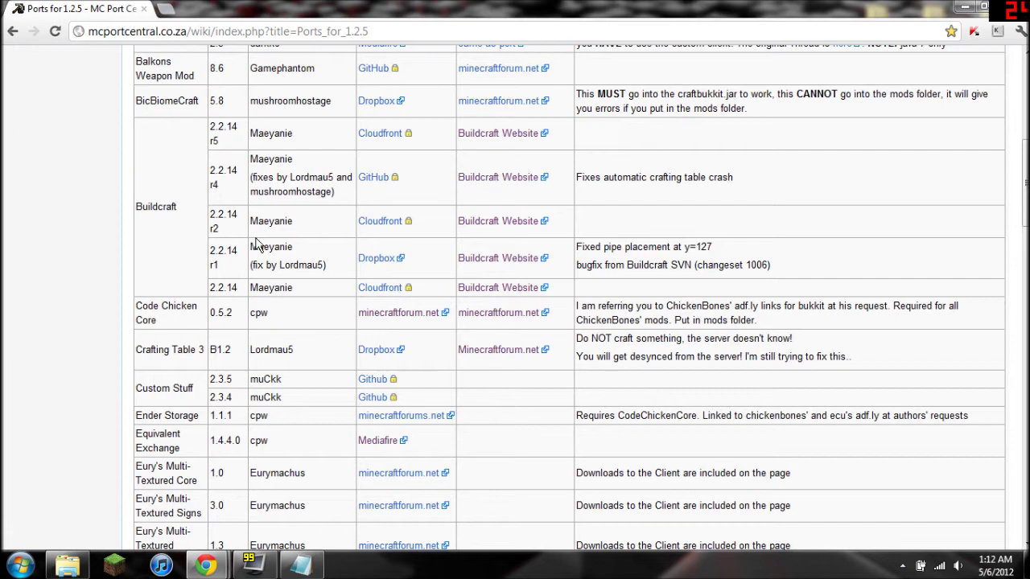
scroll(272, 296, "down", 3)
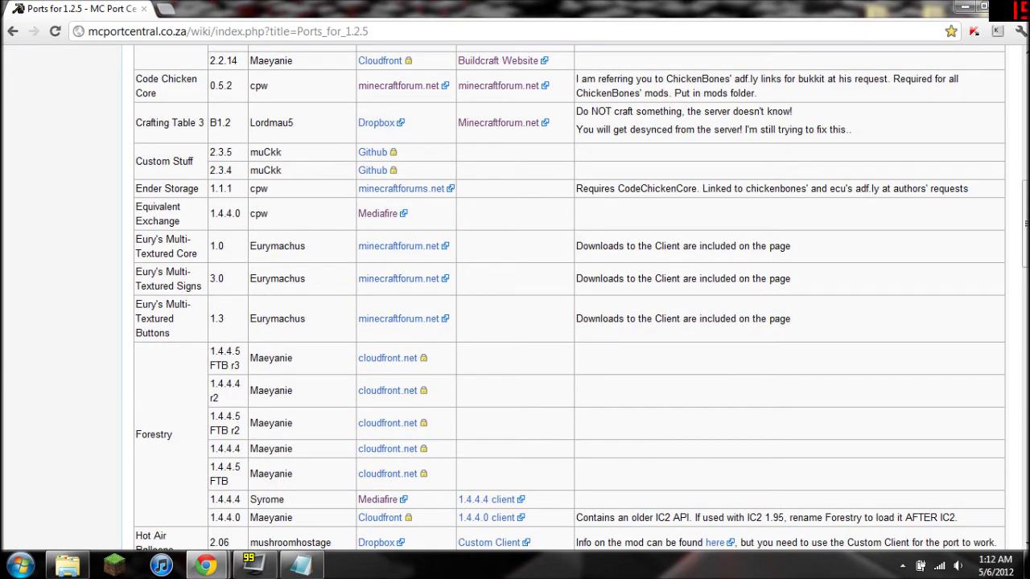
scroll(267, 199, "down", 9)
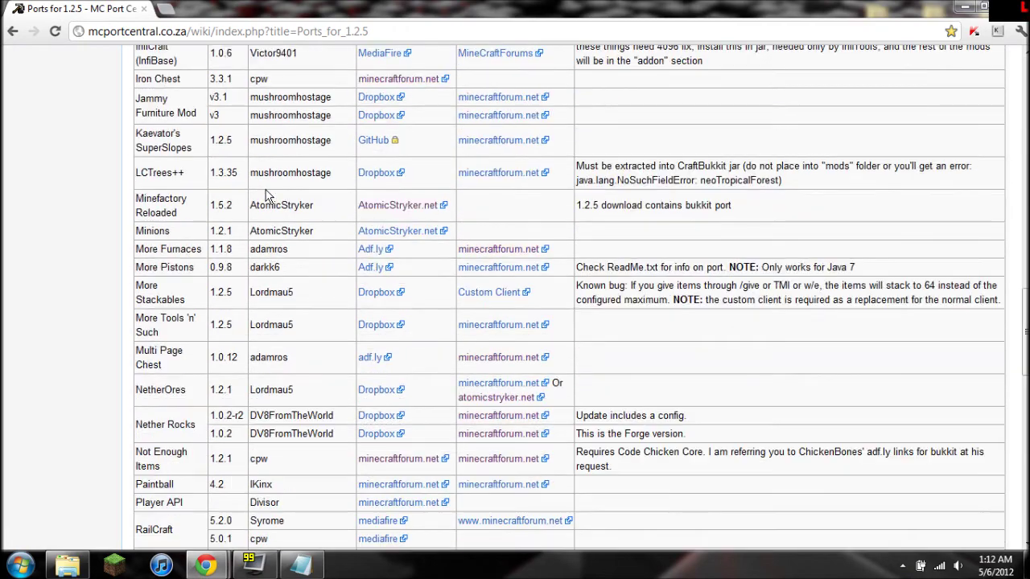
scroll(268, 197, "down", 15)
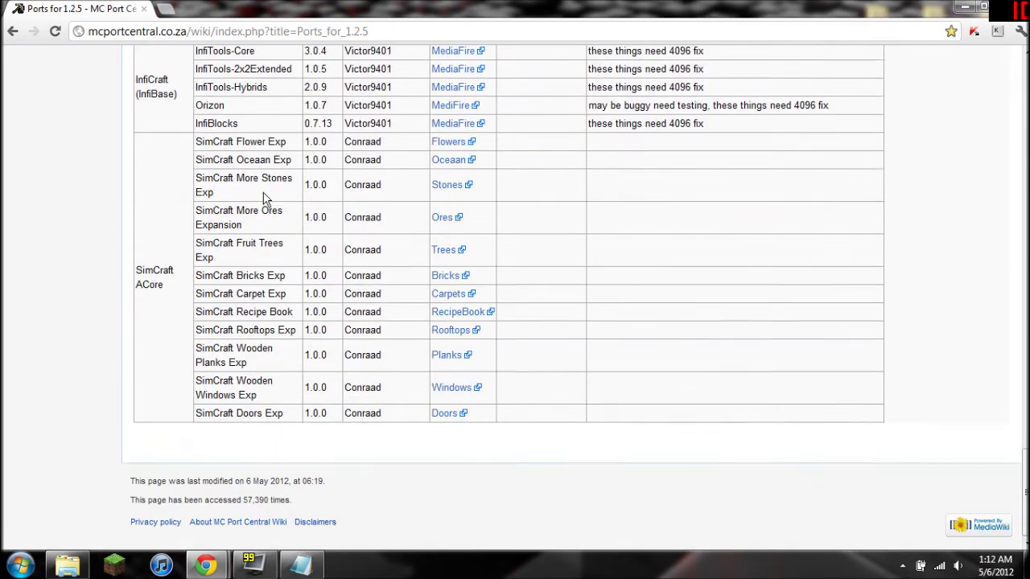
Step: Follow the All builds link to GitHub's CraftBukkit downloads, then show the desktop
scroll(266, 200, "up", 3)
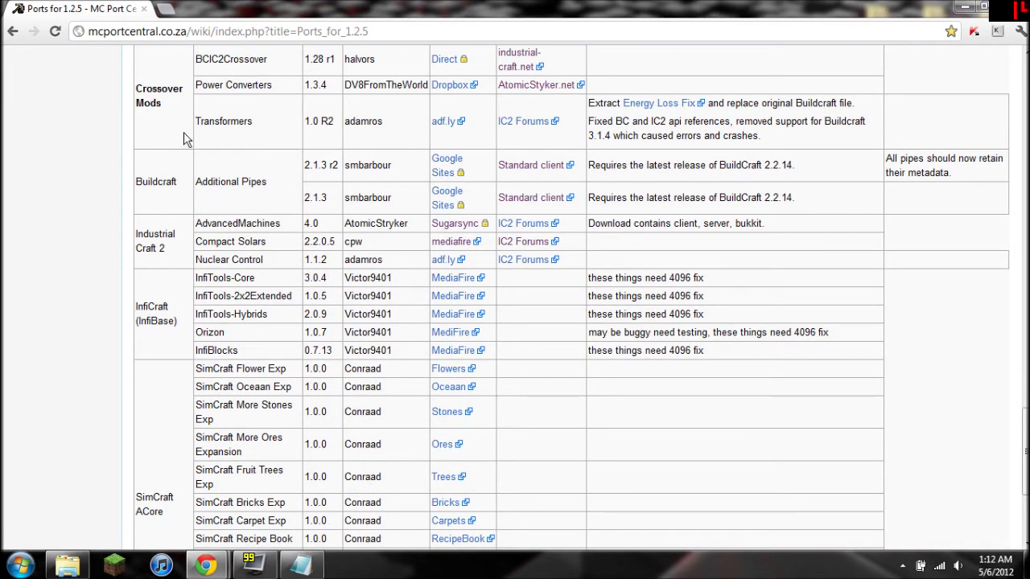
scroll(322, 298, "up", 3)
scroll(322, 299, "down", 2)
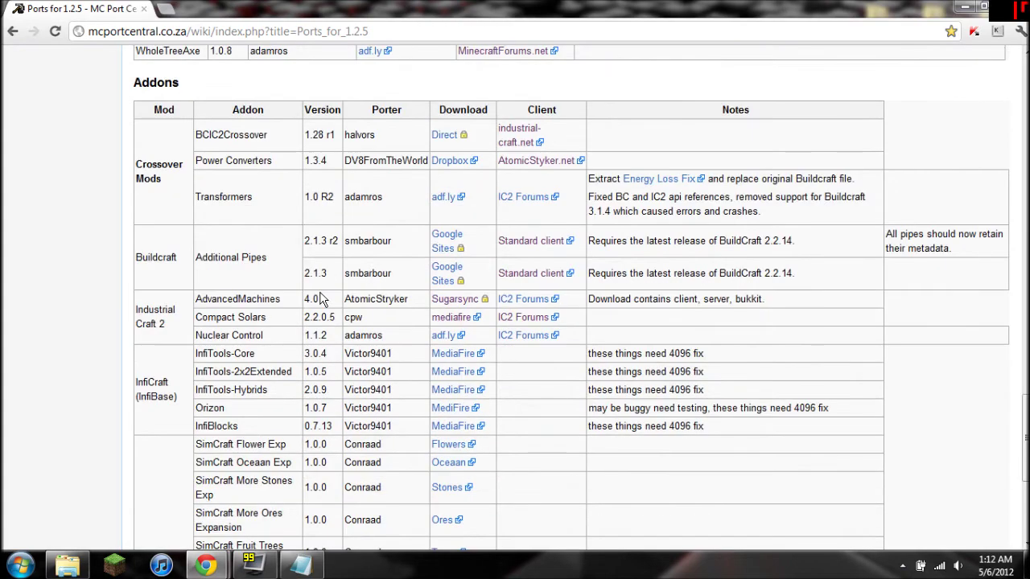
scroll(320, 299, "up", 15)
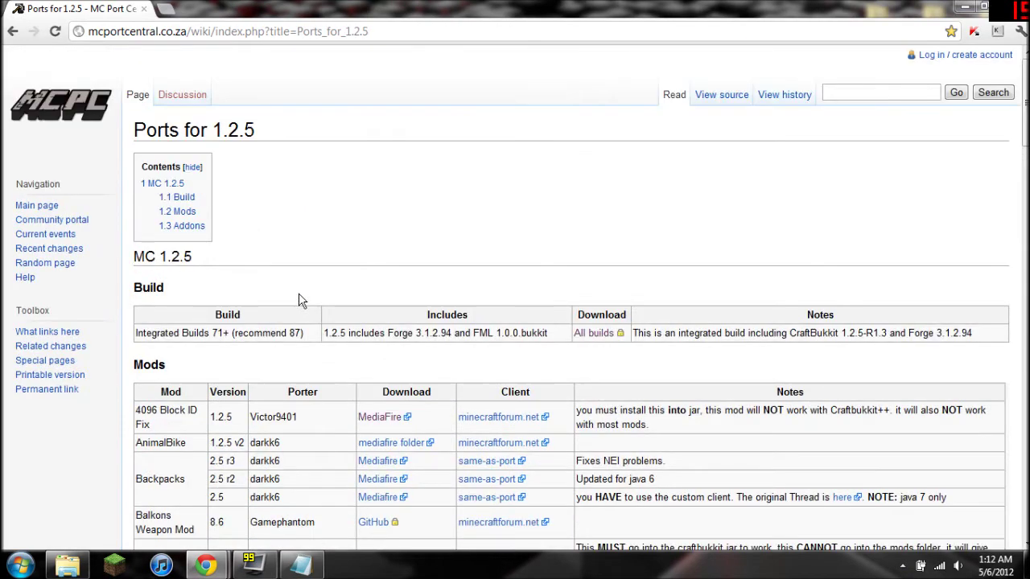
scroll(298, 300, "down", 1)
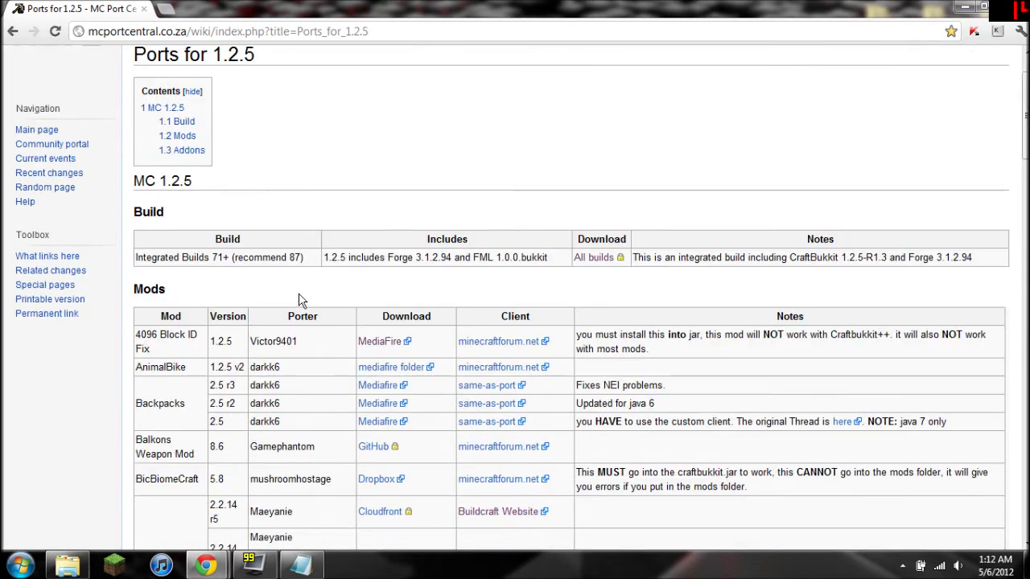
left_click(590, 258)
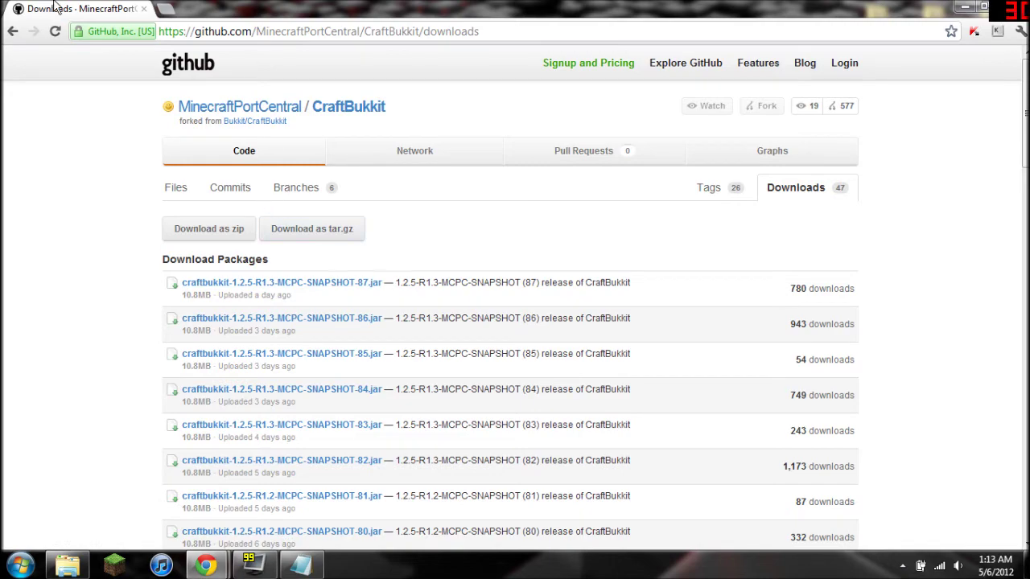
key("super+d")
left_click(425, 184)
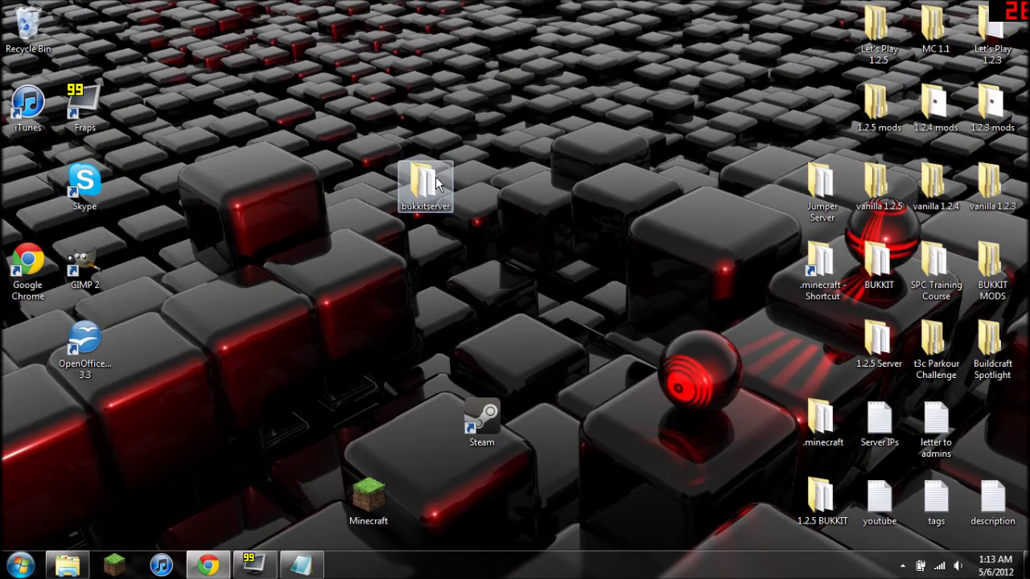
double_click(413, 178)
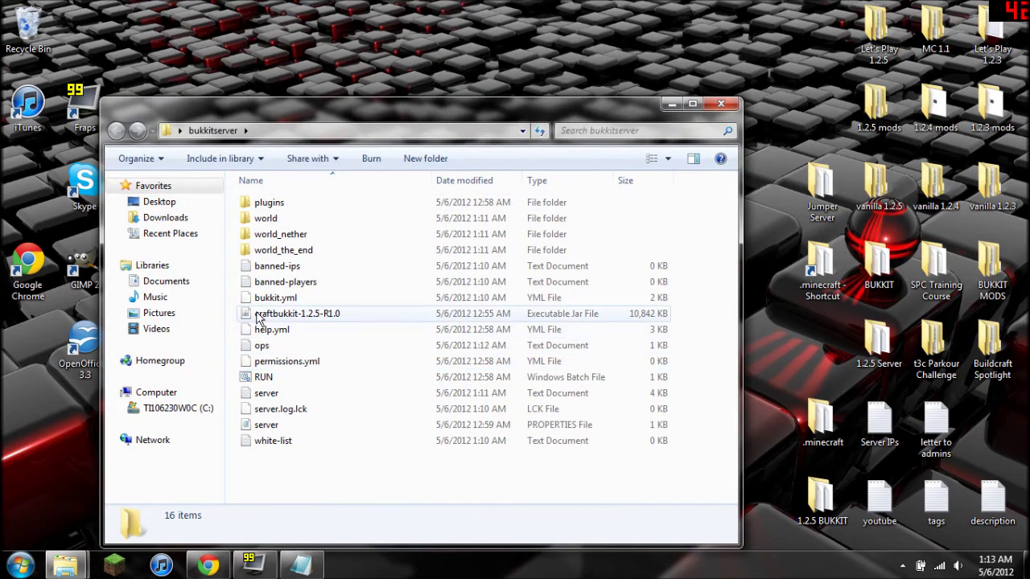
right_click(265, 379)
left_click(302, 178)
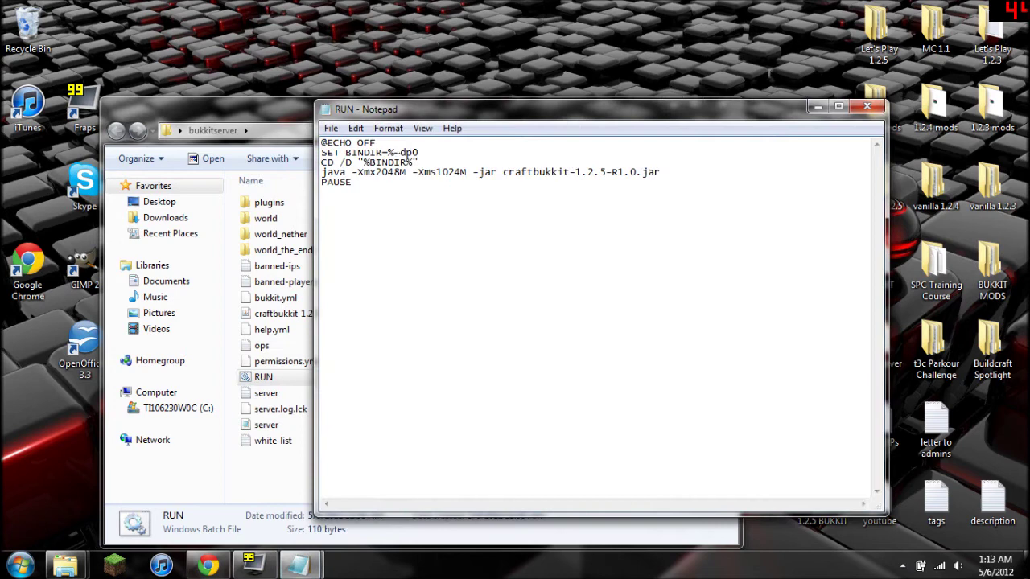
left_click_drag(533, 173, 638, 172)
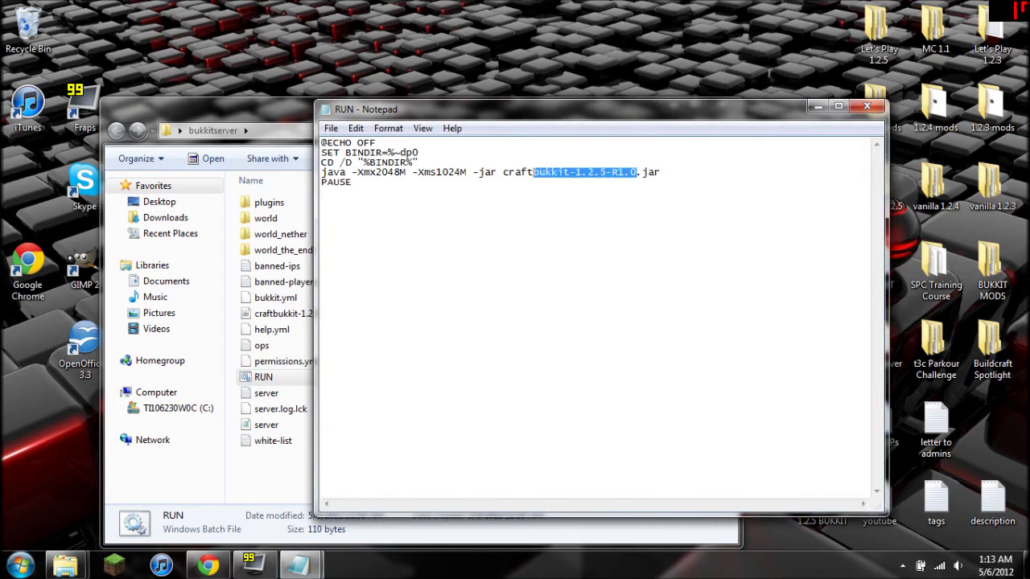
left_click(866, 106)
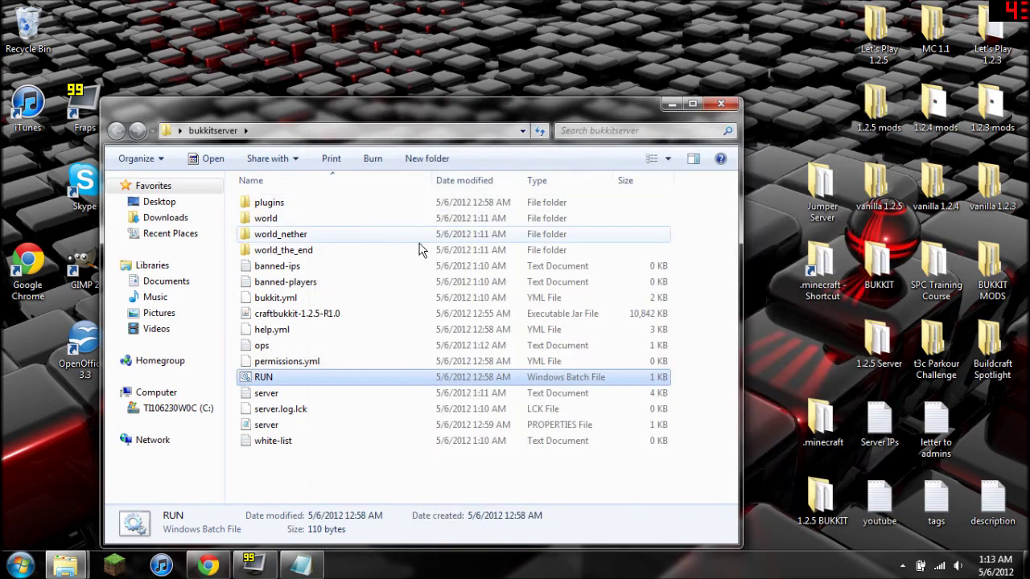
Step: Make a new folder named 'mods' inside bukkitserver and open it
right_click(352, 486)
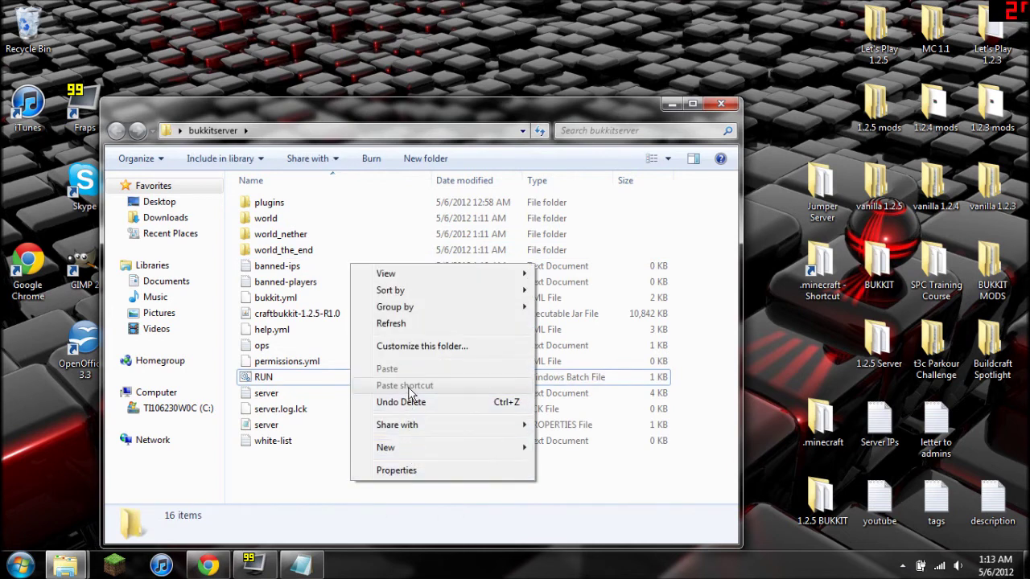
left_click(313, 464)
right_click(303, 481)
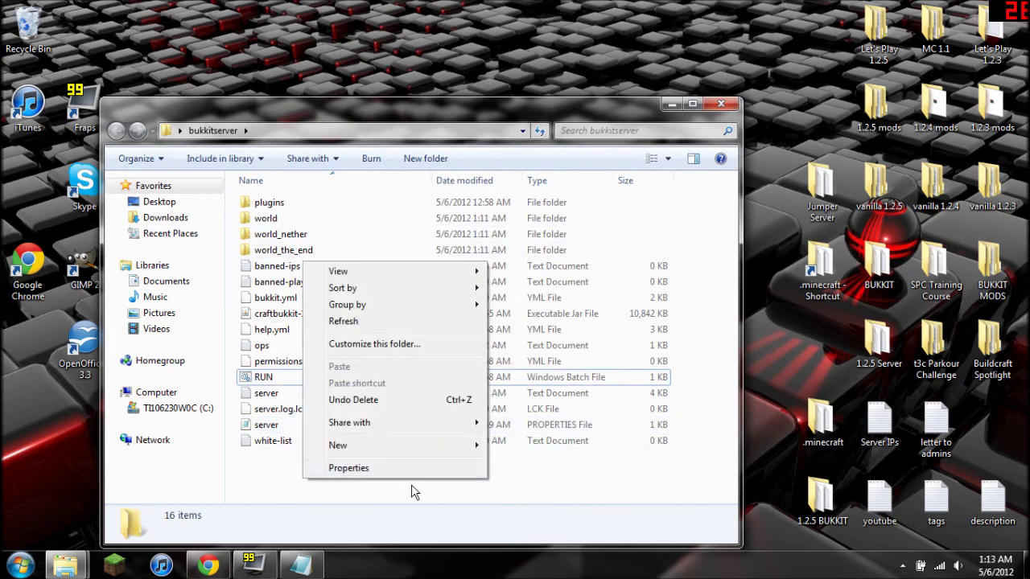
mouse_move(350, 450)
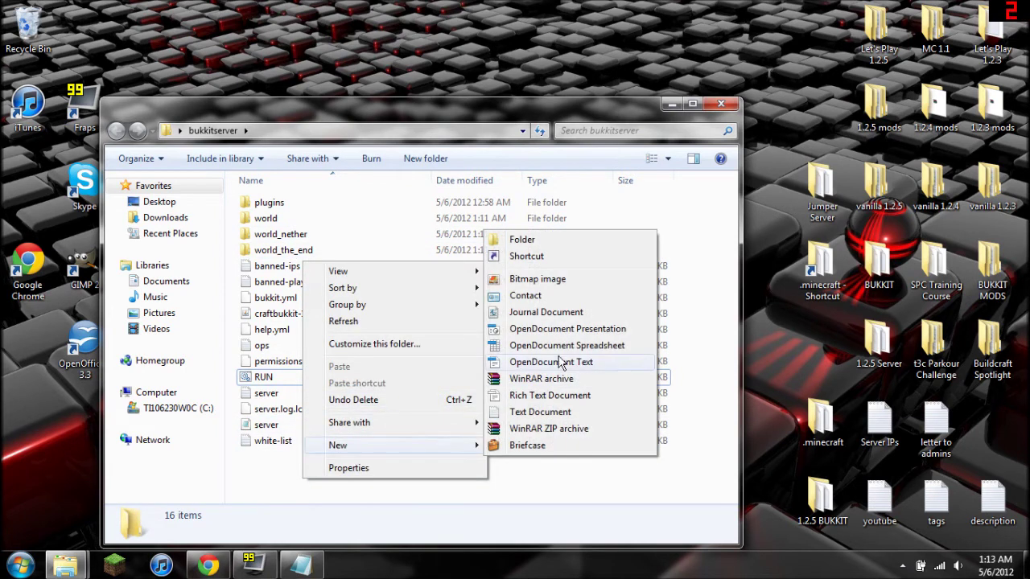
left_click(400, 166)
type("mods")
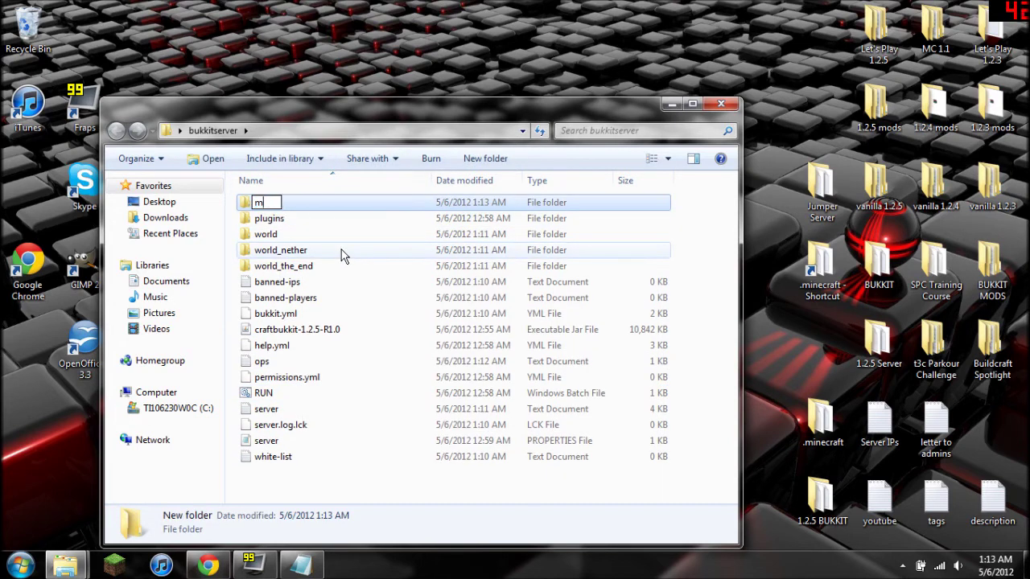
key("Return")
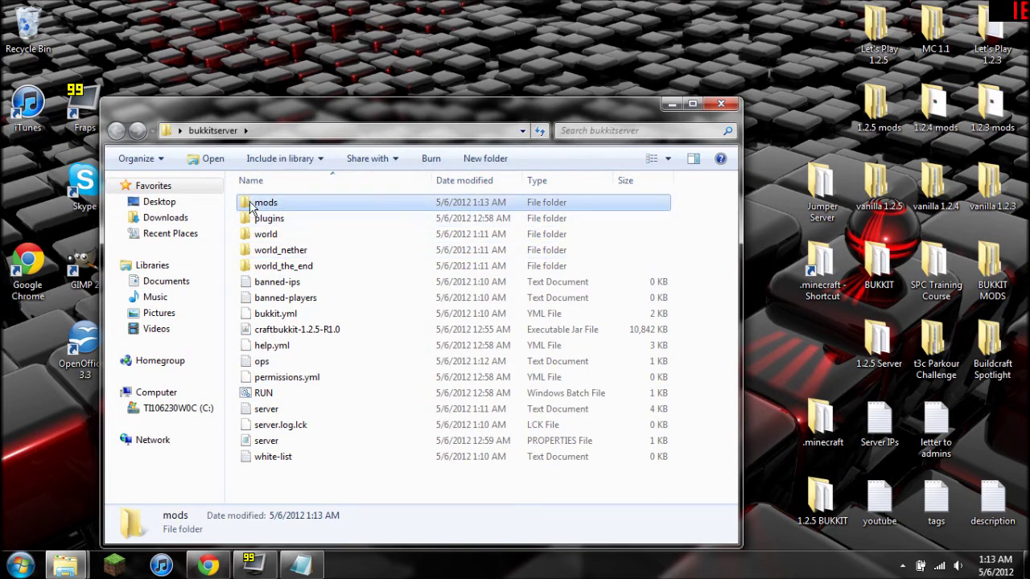
double_click(251, 203)
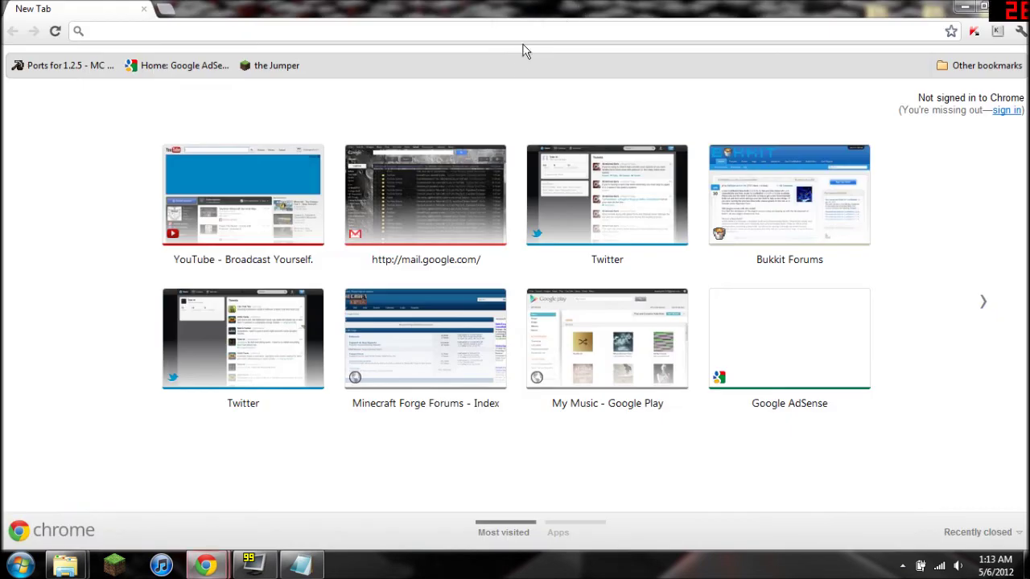
Step: Reopen the closed CraftBukkit downloads page, then go back to the Ports for 1.2.5 wiki
left_click(978, 533)
left_click(800, 308)
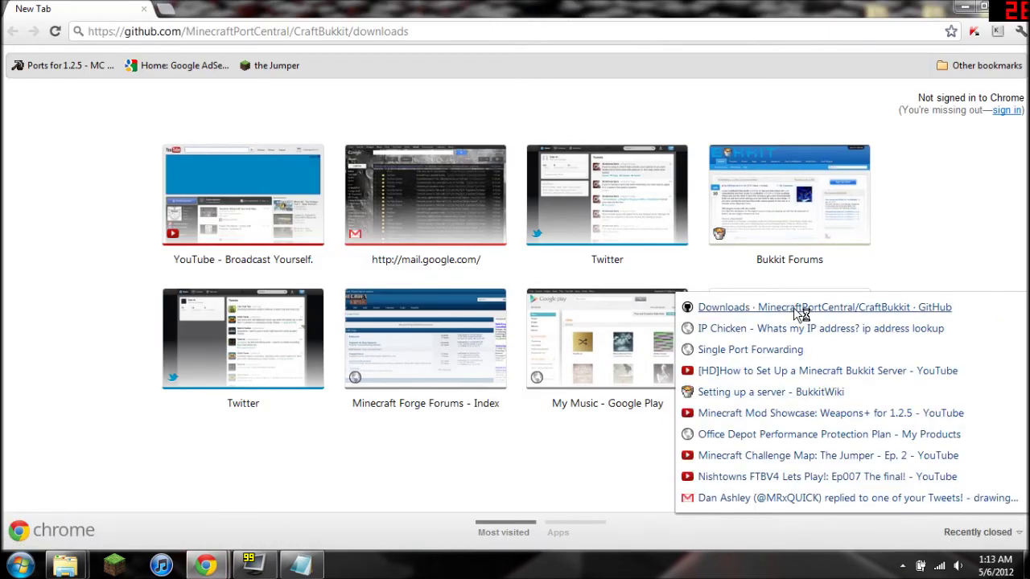
left_click(12, 30)
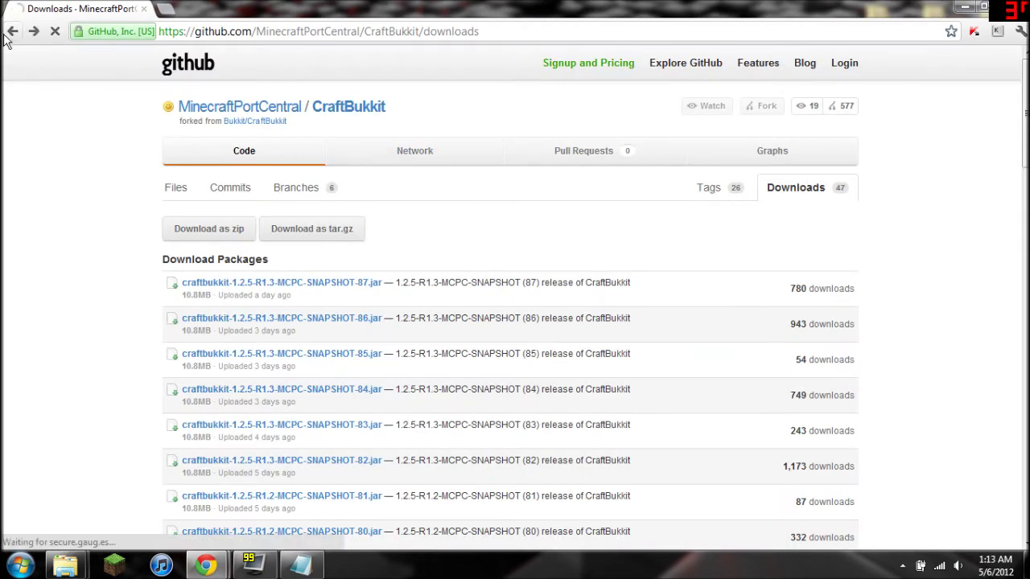
scroll(400, 348, "down", 2)
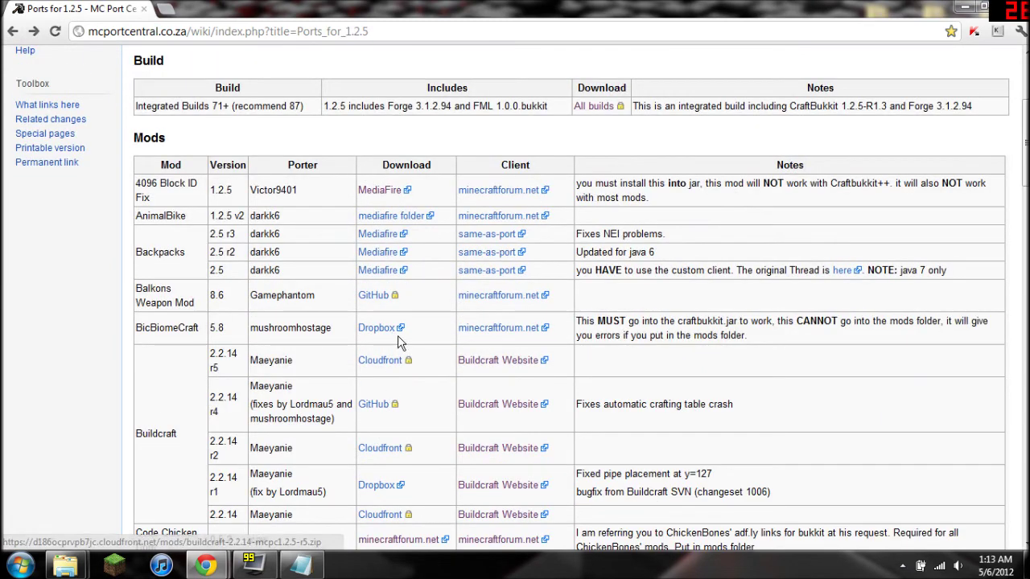
Step: Return Explorer from mods to bukkitserver, then bring the wiki browser window back
left_click(965, 7)
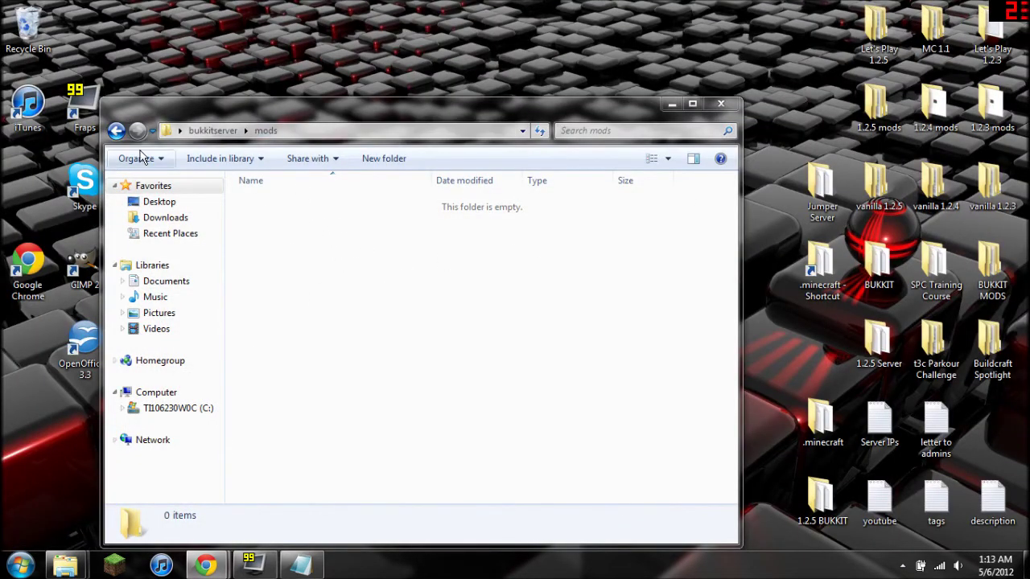
key("BackSpace")
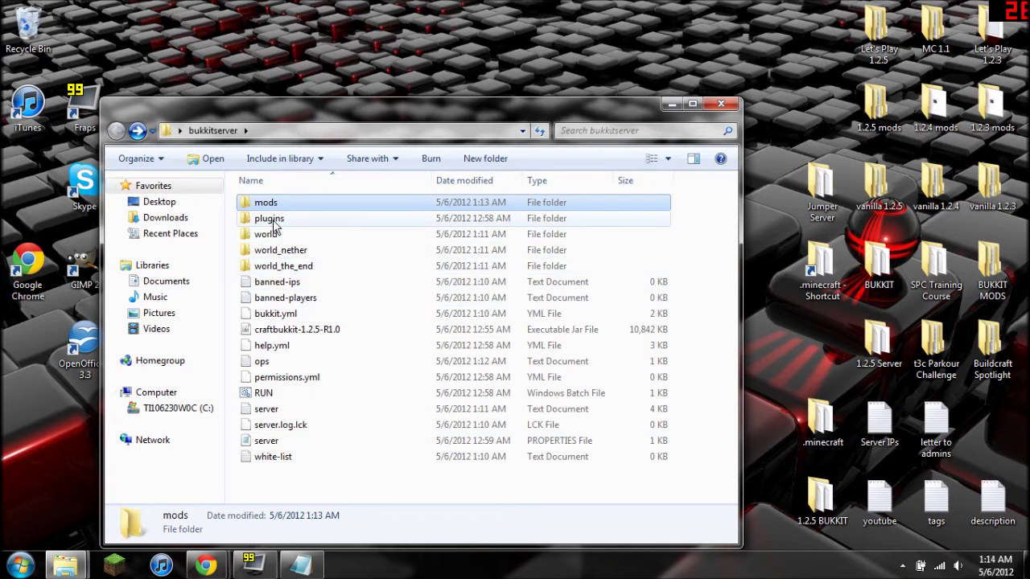
left_click(206, 565)
left_click(224, 487)
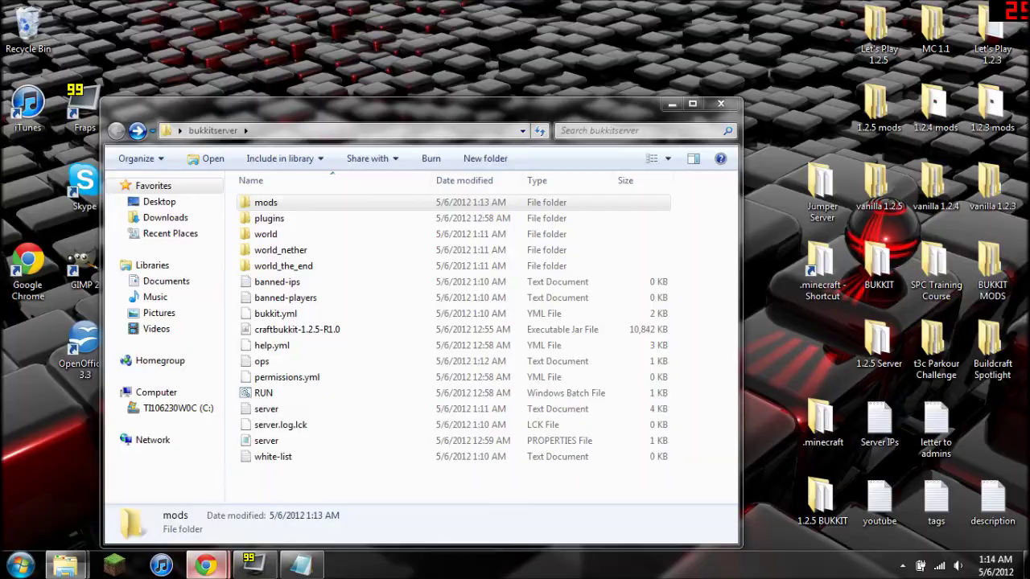
Step: Go to bukkit.org, follow Get Plugins, and browse the plugins.bukkit.org list
left_click(166, 9)
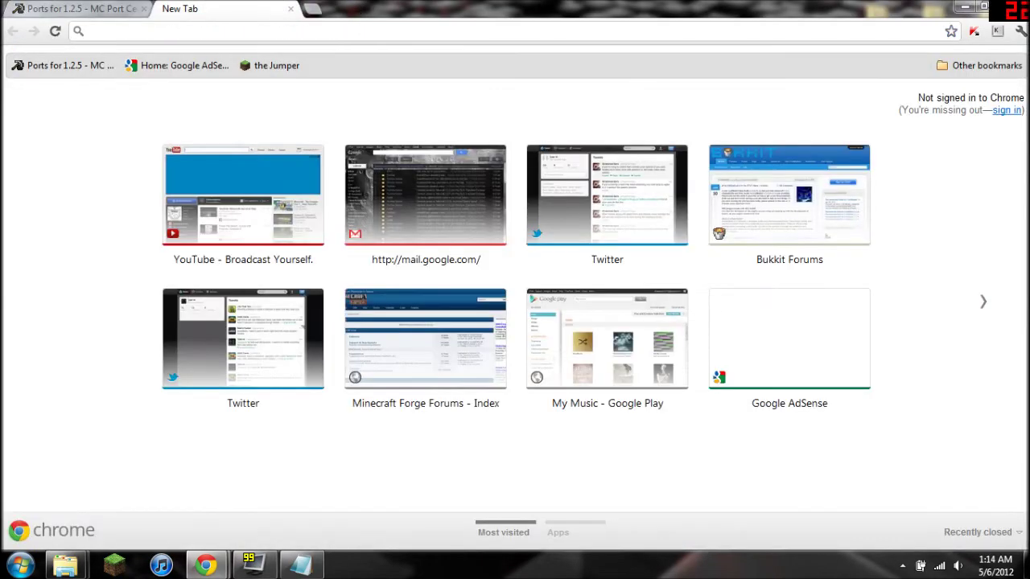
type("bukkit.org")
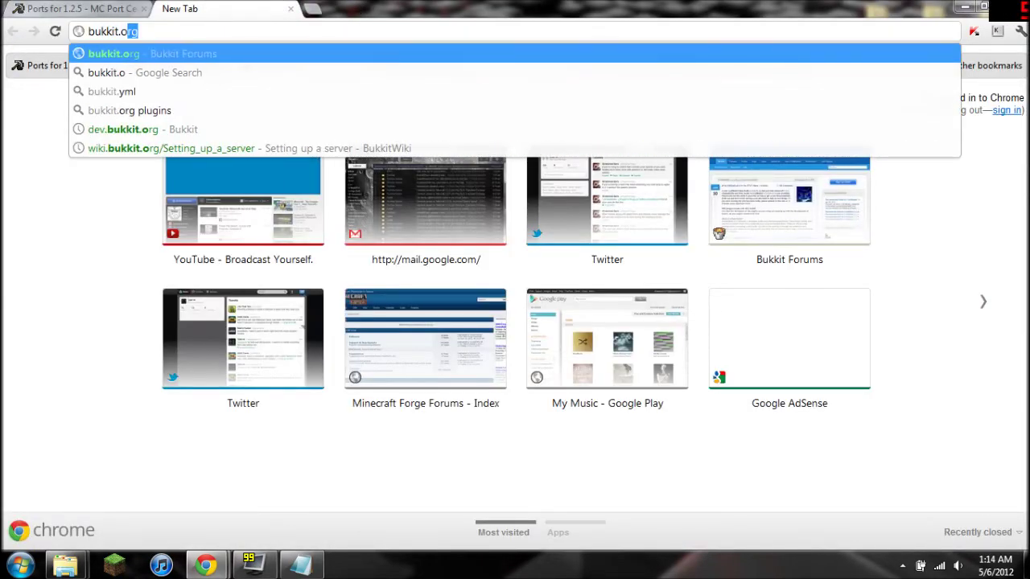
key("Return")
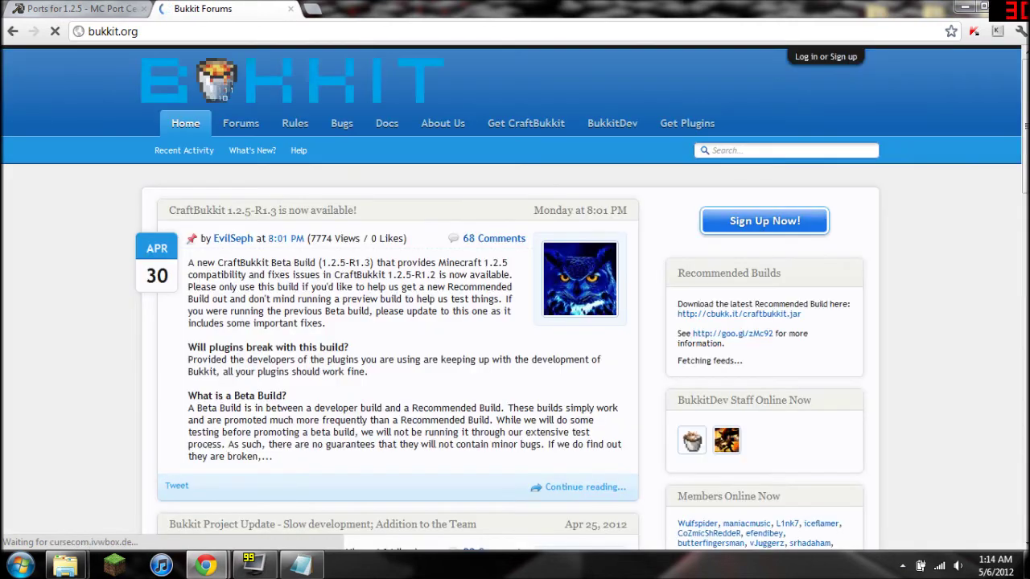
left_click(681, 127)
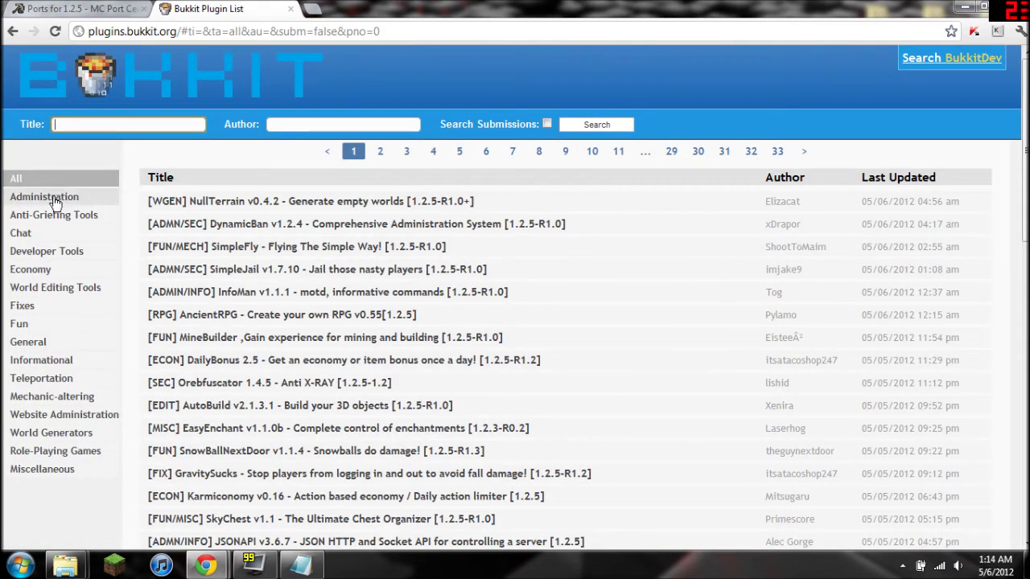
scroll(284, 286, "down", 2)
scroll(284, 286, "down", 7)
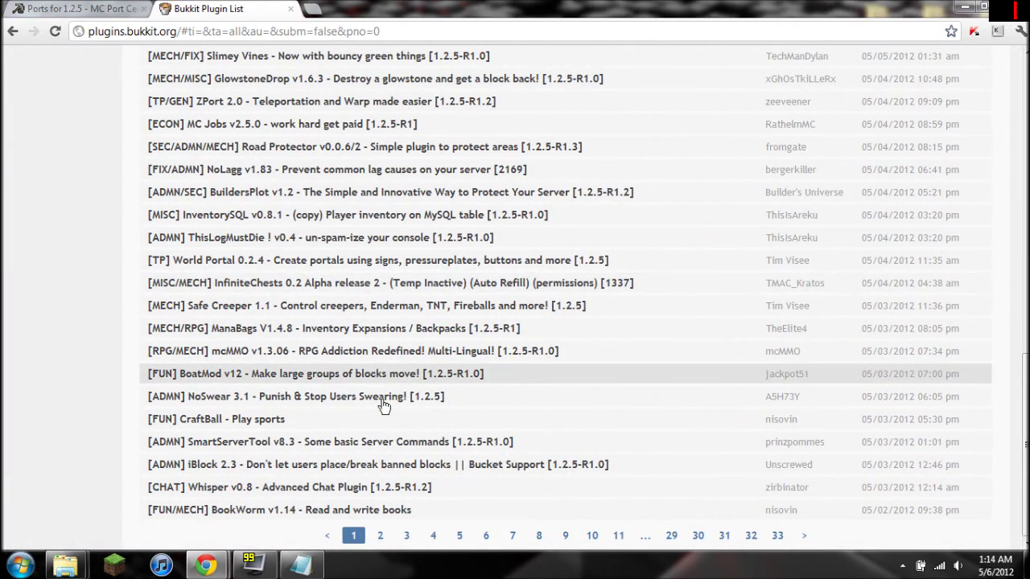
scroll(394, 360, "up", 10)
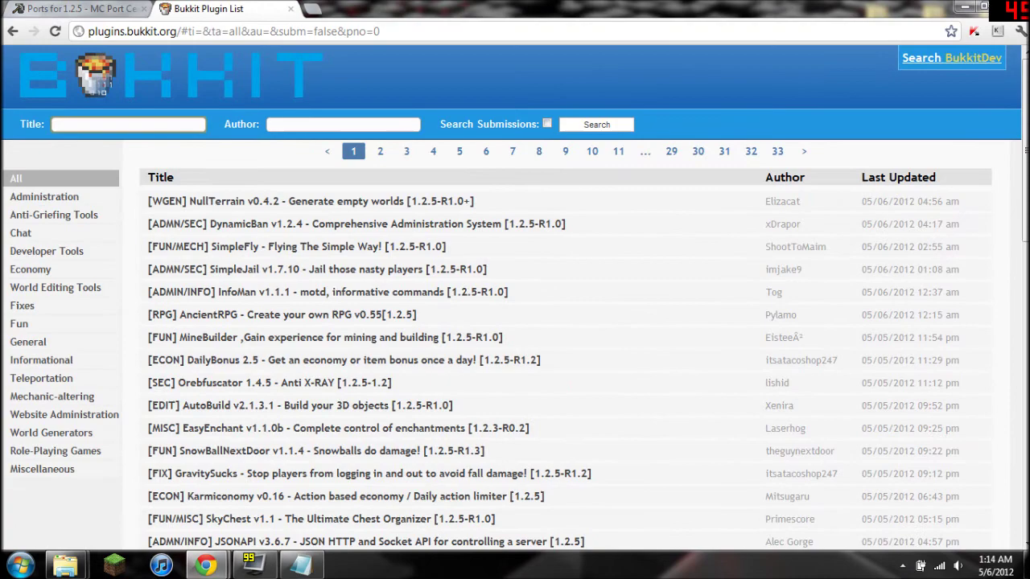
left_click(964, 8)
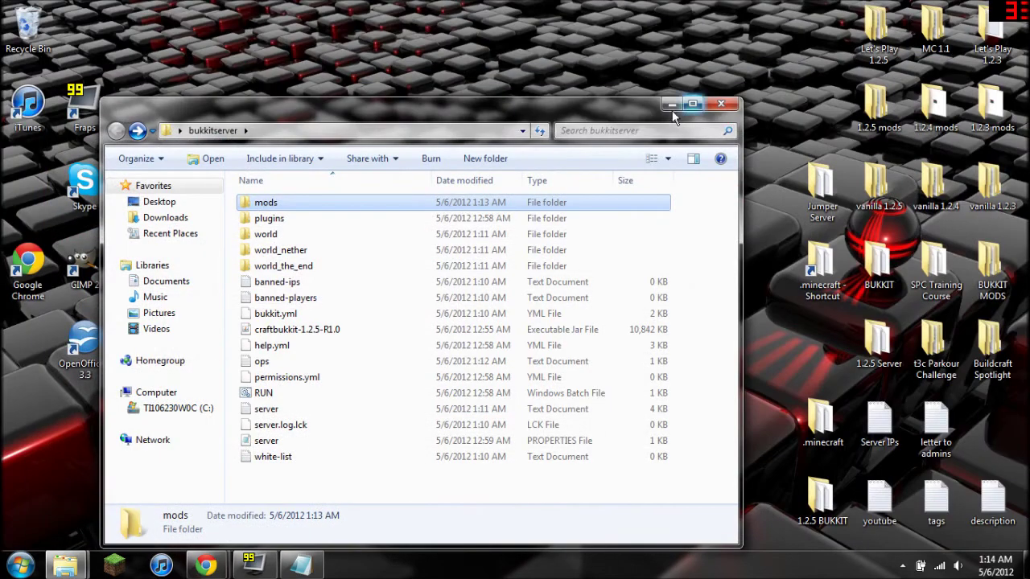
double_click(240, 218)
left_click(116, 131)
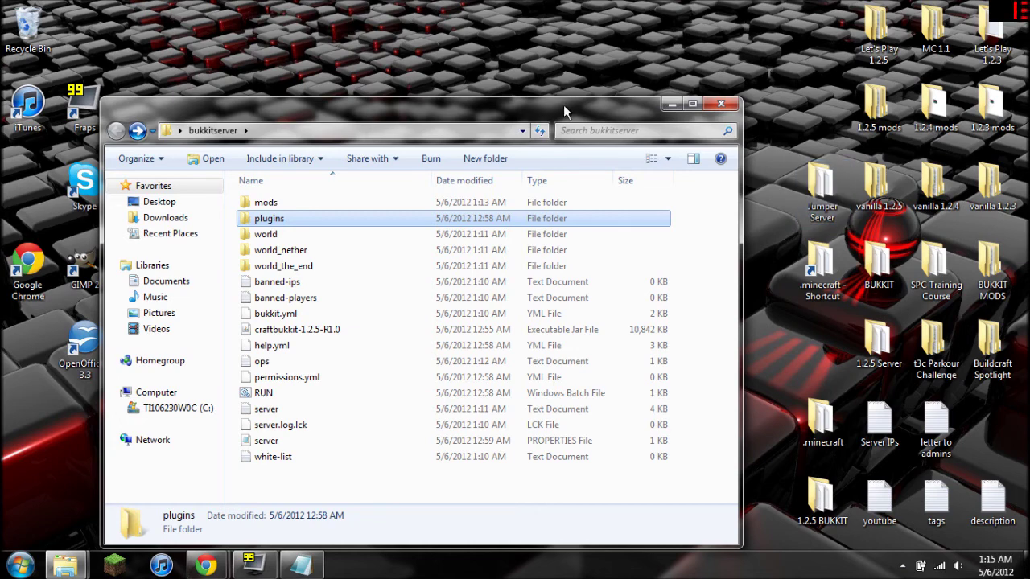
Step: Drag the bukkitserver window up near the top of the screen and click its search box
left_click_drag(552, 111, 619, 77)
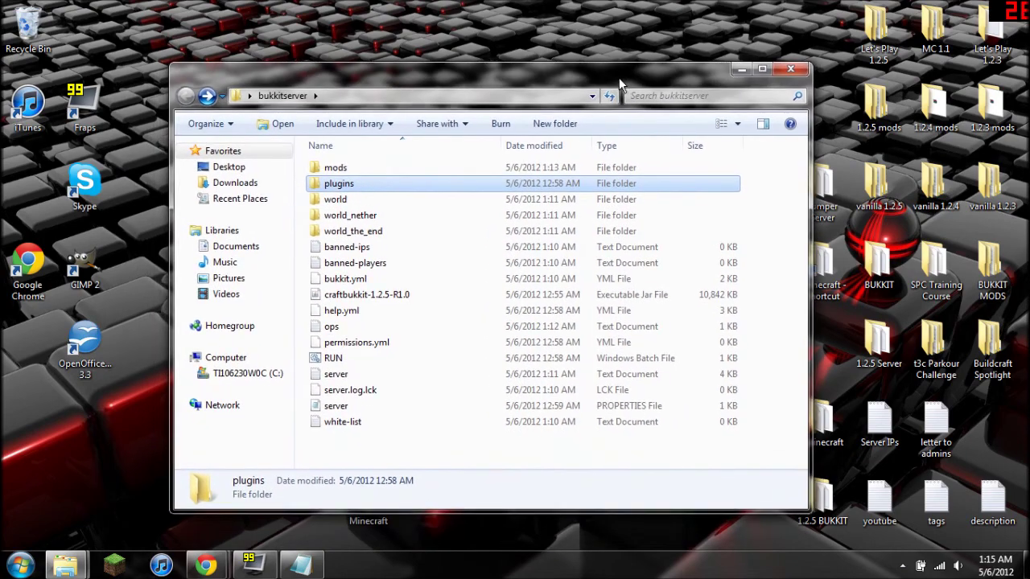
left_click_drag(403, 71, 442, 49)
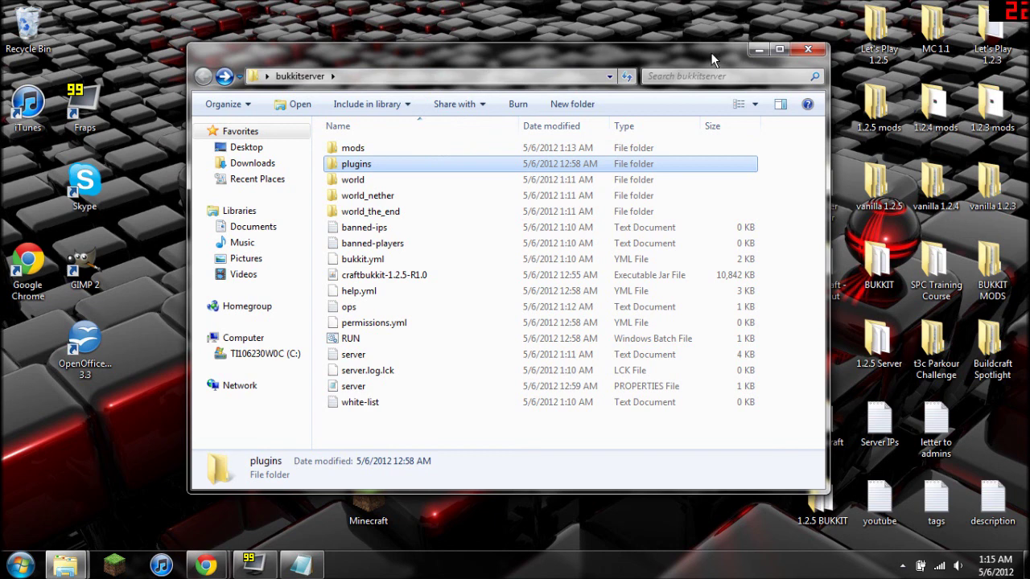
left_click(660, 76)
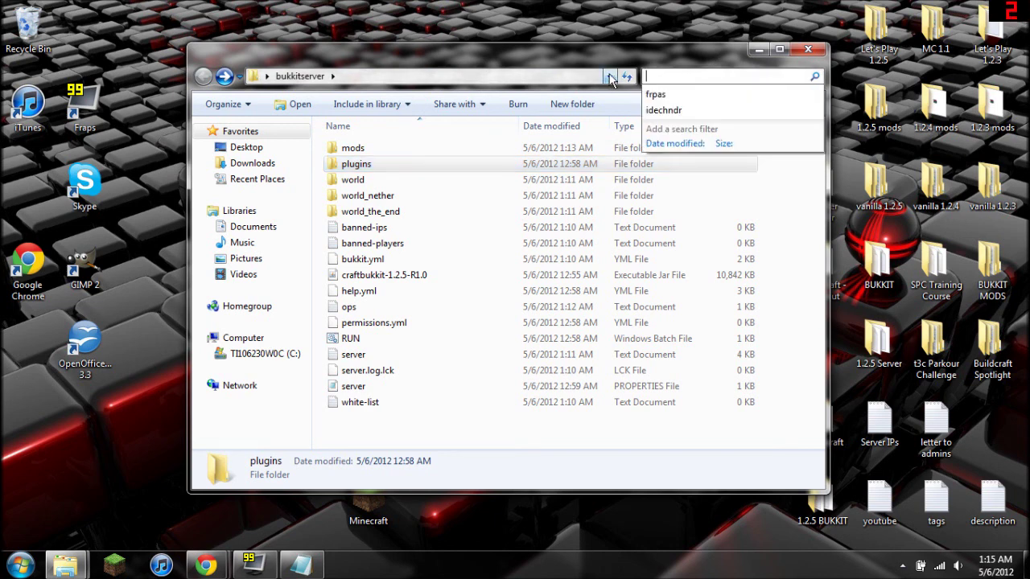